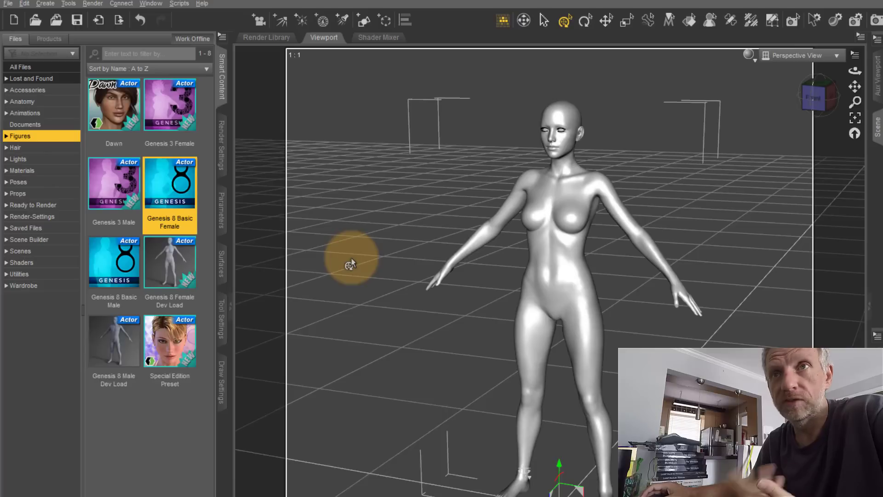
# Dress the Genesis 8 Female figure in the complete Bardot !Outfit from the wardrobe content.
pyautogui.click(48, 287)
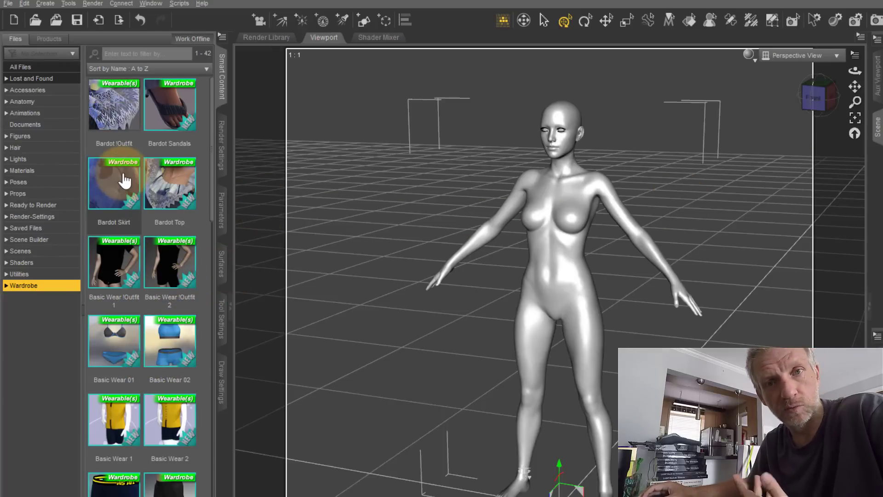
pyautogui.doubleClick(119, 109)
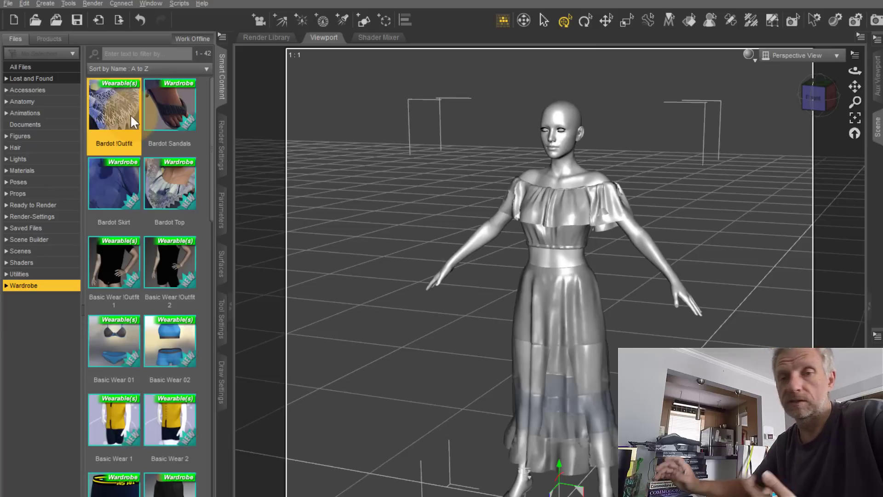
pyautogui.moveTo(130, 114)
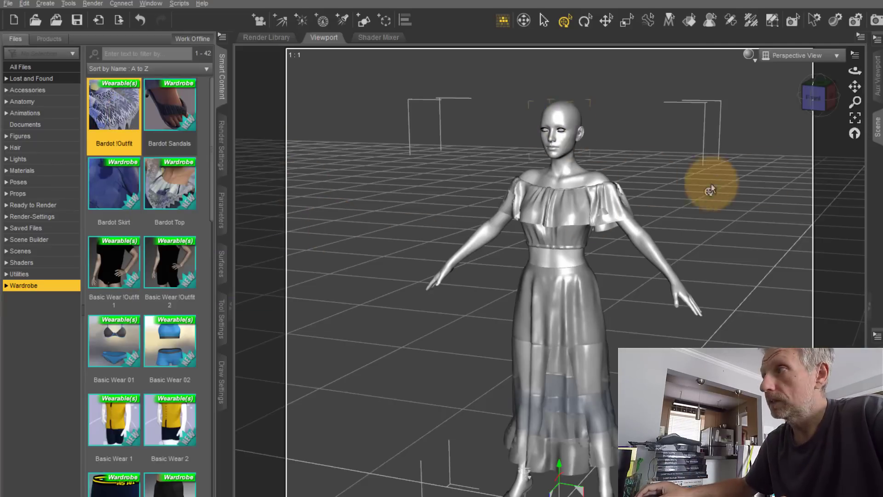
# Add the first Armani Hair to the figure and auto-fit it as an unsupported item of type Hair/Short Hair.
pyautogui.click(37, 149)
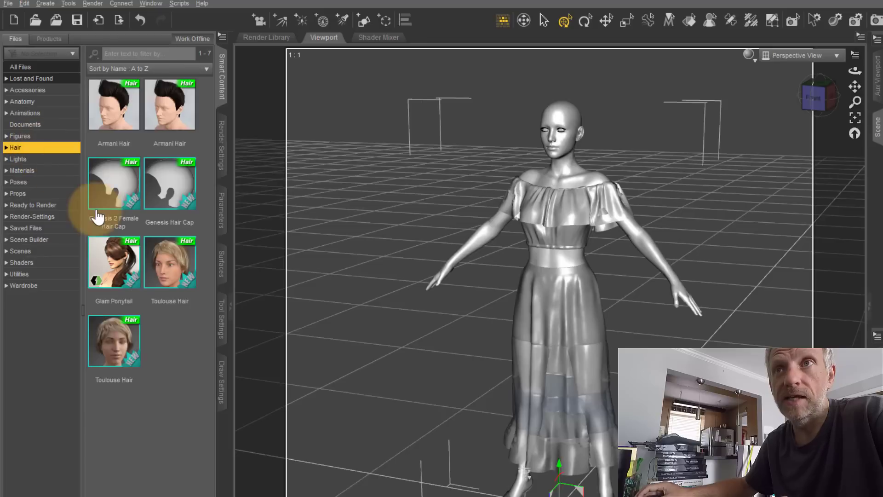
pyautogui.doubleClick(124, 110)
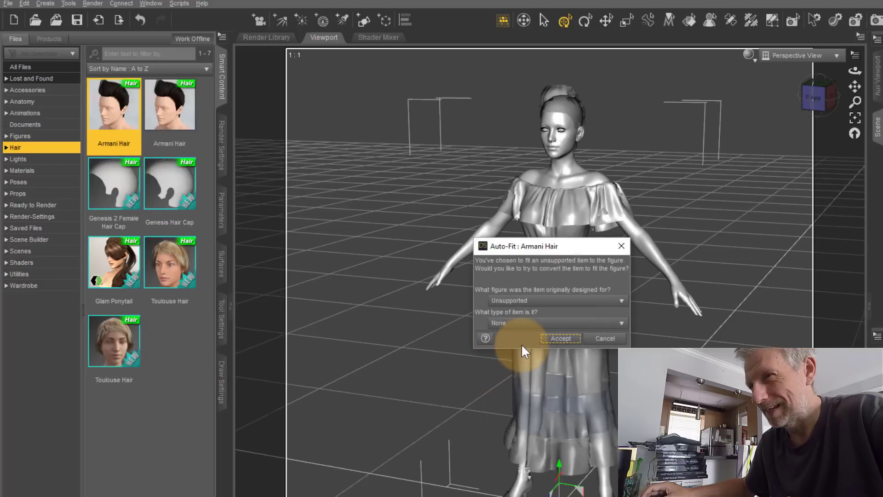
pyautogui.click(528, 323)
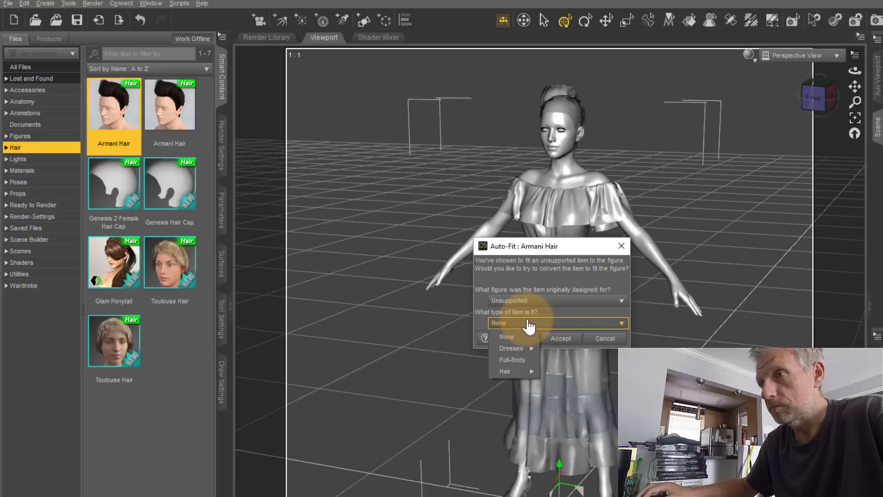
pyautogui.click(564, 371)
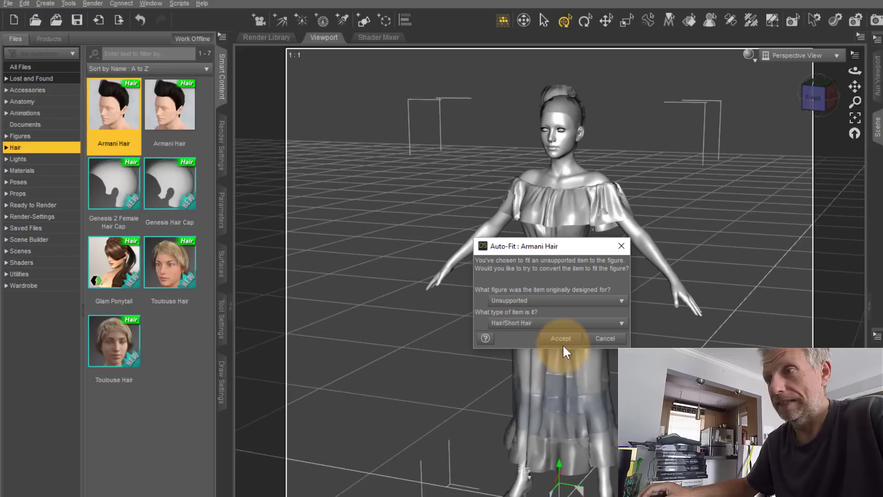
pyautogui.click(560, 339)
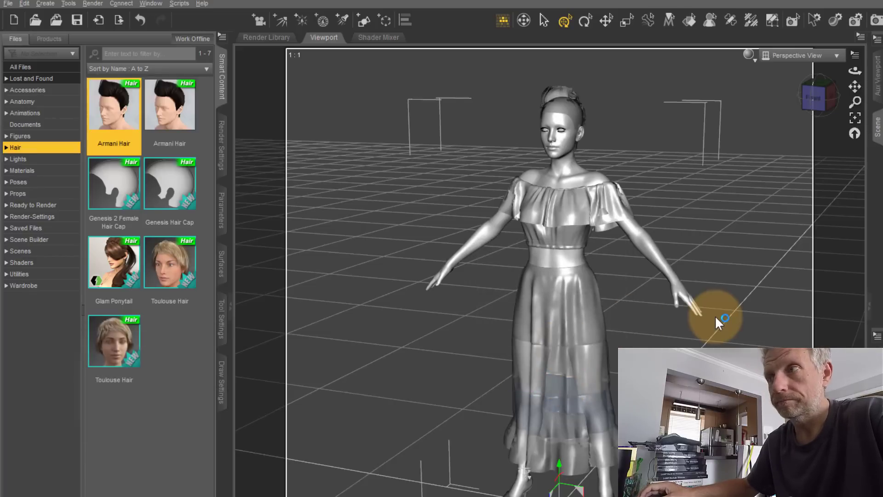
# Set the viewport's draw style to Texture Shaded.
pyautogui.click(751, 54)
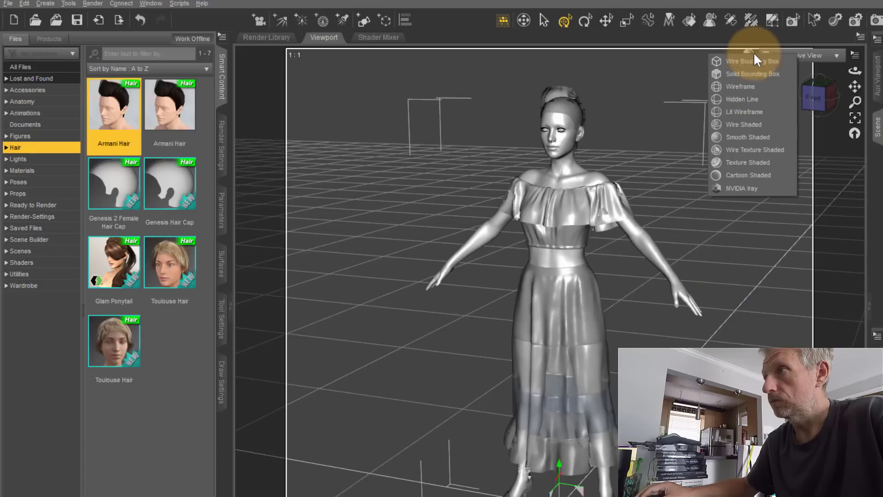
pyautogui.click(760, 162)
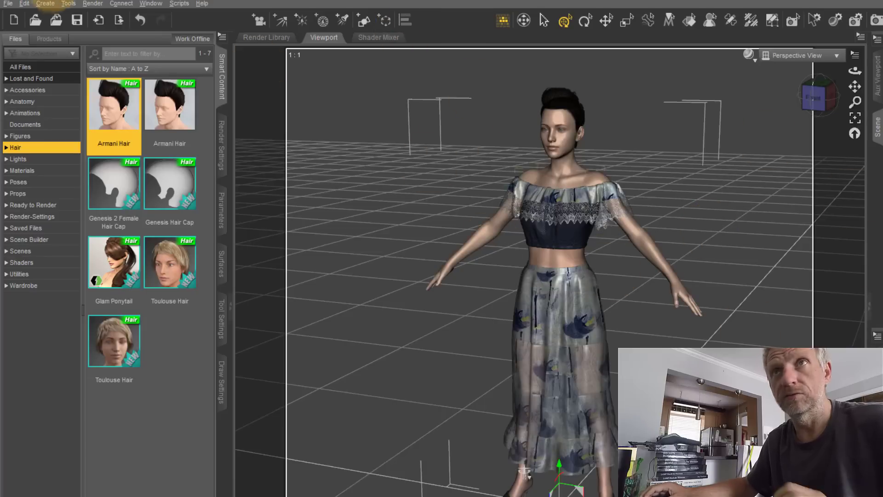
# Create a new camera that copies the active Perspective View, and switch the viewport to look through Camera 1.
pyautogui.click(41, 1)
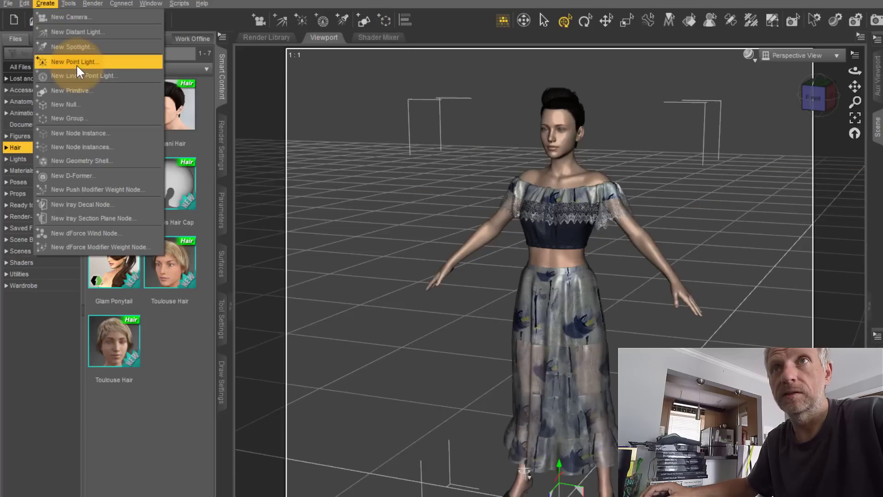
pyautogui.click(81, 18)
pyautogui.click(337, 264)
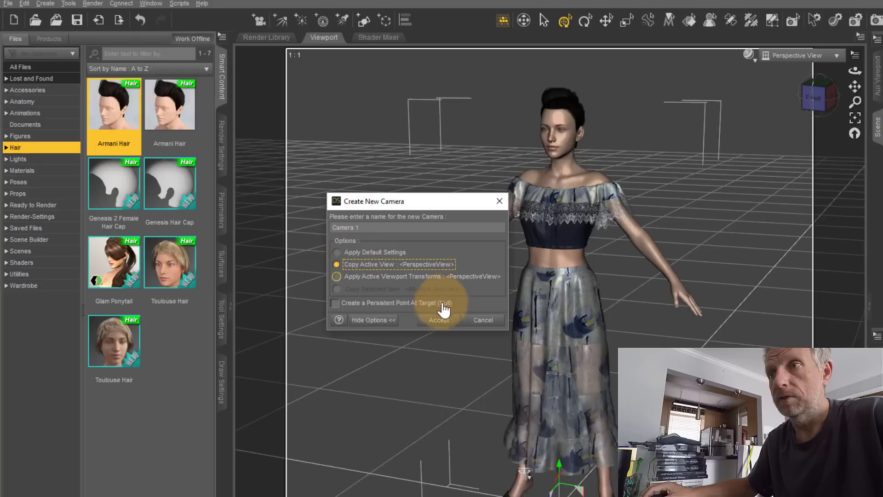
pyautogui.click(440, 320)
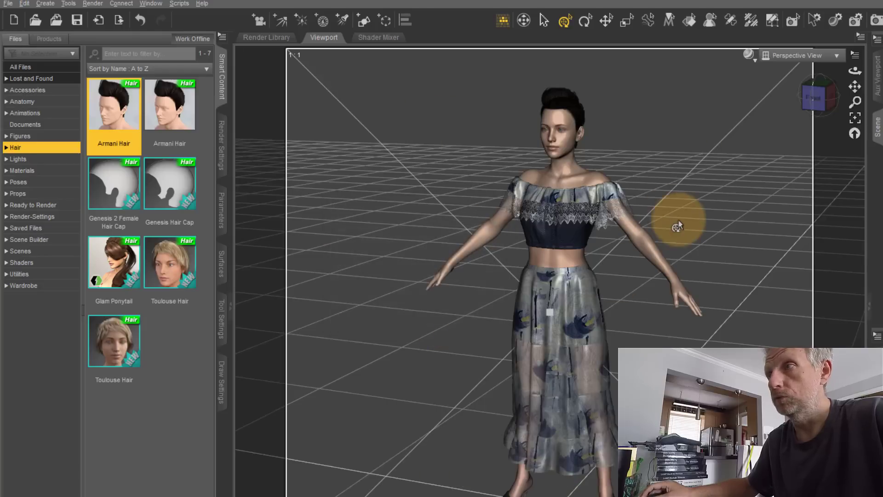
pyautogui.click(821, 56)
pyautogui.click(823, 150)
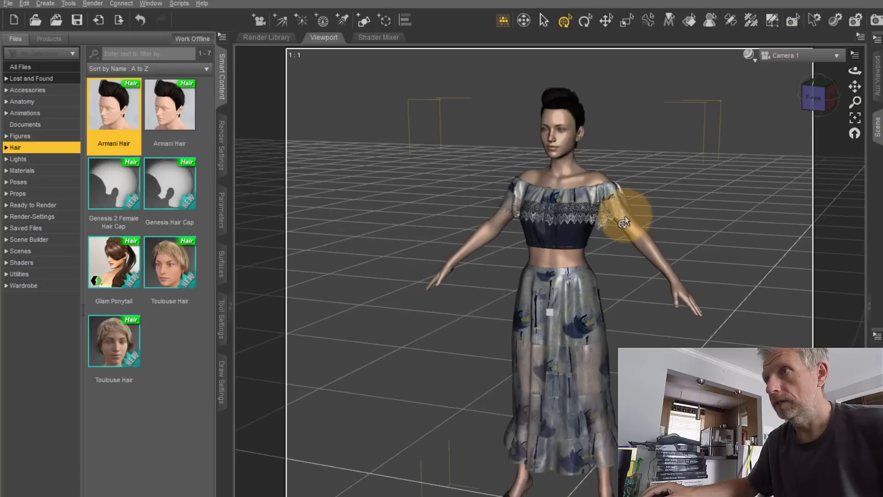
# Select the figure's head and frame Camera 1 on it as a head-and-shoulders portrait.
pyautogui.scroll(4, 628, 219)
pyautogui.scroll(4, 623, 219)
pyautogui.scroll(-7, 635, 178)
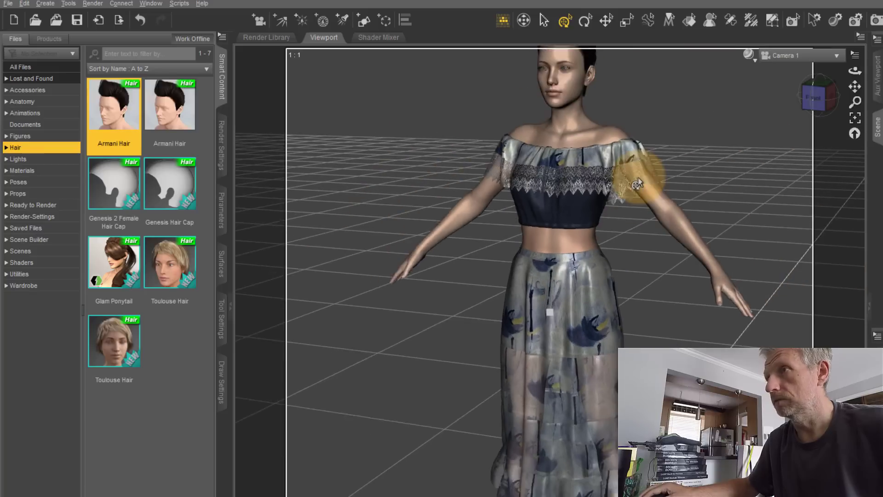
pyautogui.rightClick(567, 129)
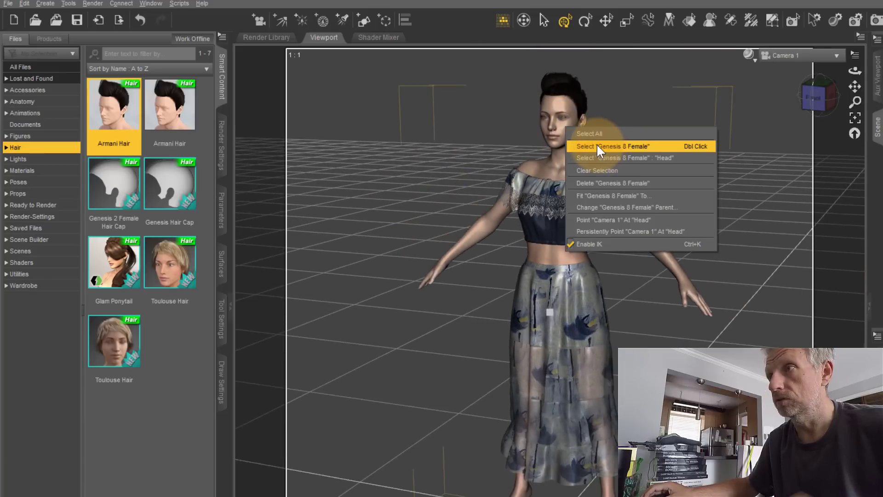
pyautogui.click(610, 159)
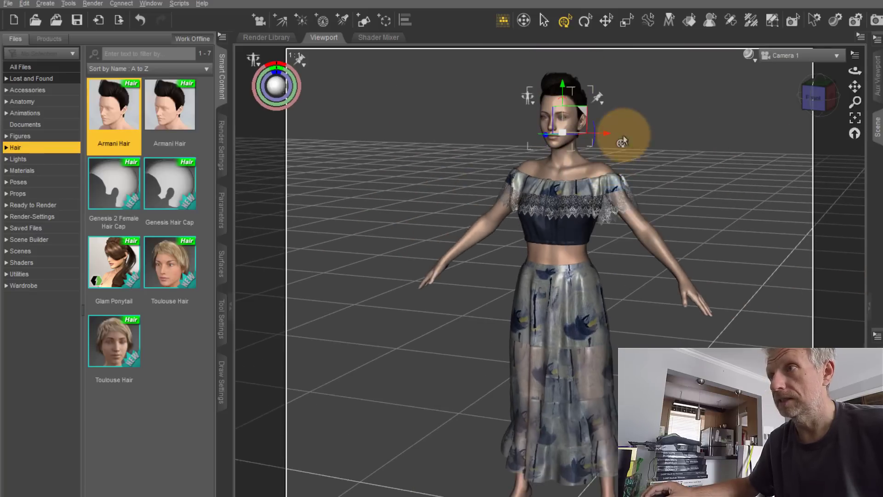
pyautogui.click(855, 118)
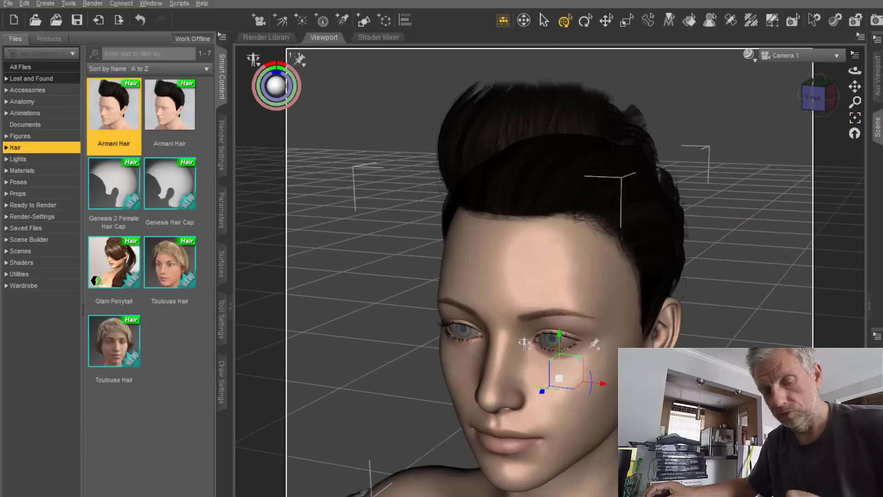
pyautogui.scroll(-1, 554, 280)
pyautogui.moveTo(554, 281); pyautogui.dragTo(553, 288, button='middle')
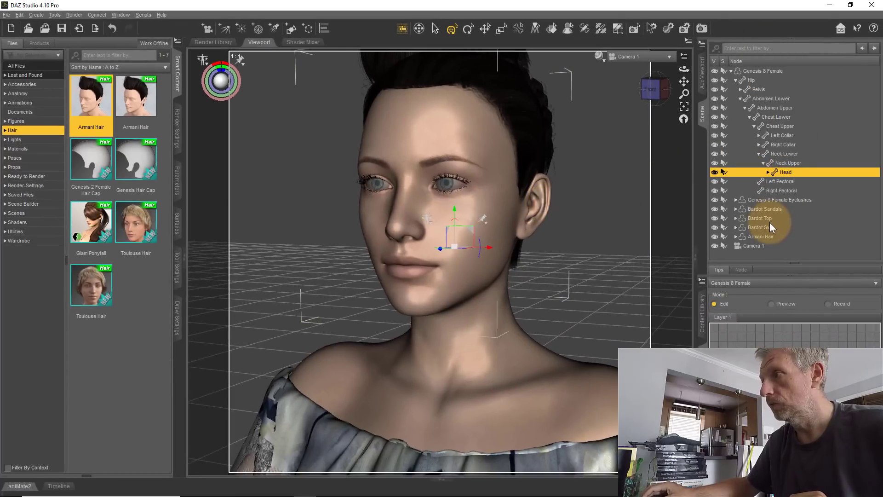
# Select Camera 1 in the scene and display its Camera parameter group.
pyautogui.click(757, 246)
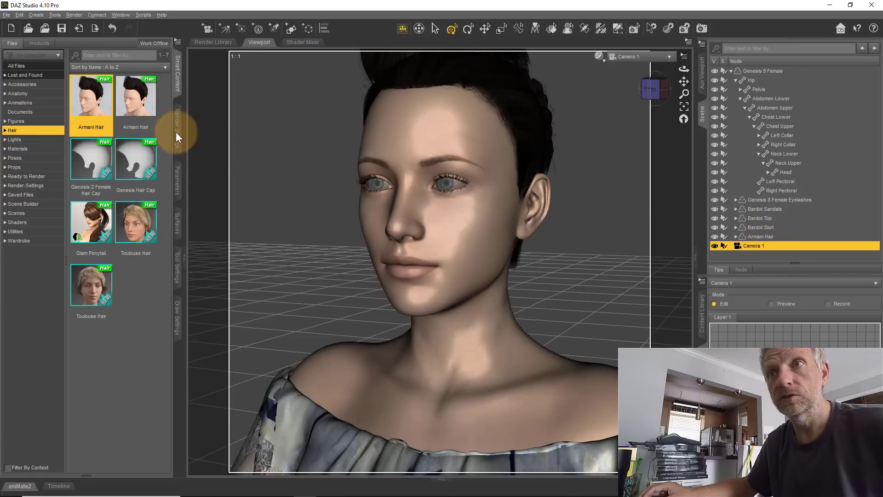
pyautogui.click(177, 186)
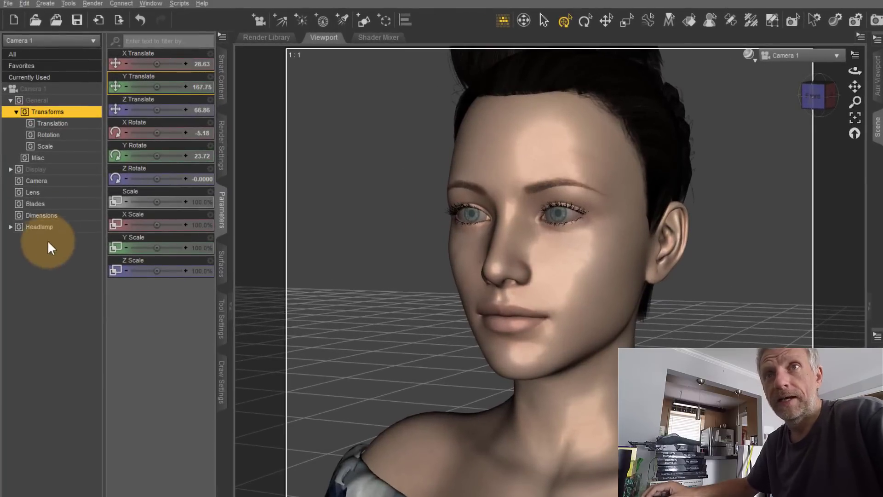
pyautogui.click(40, 182)
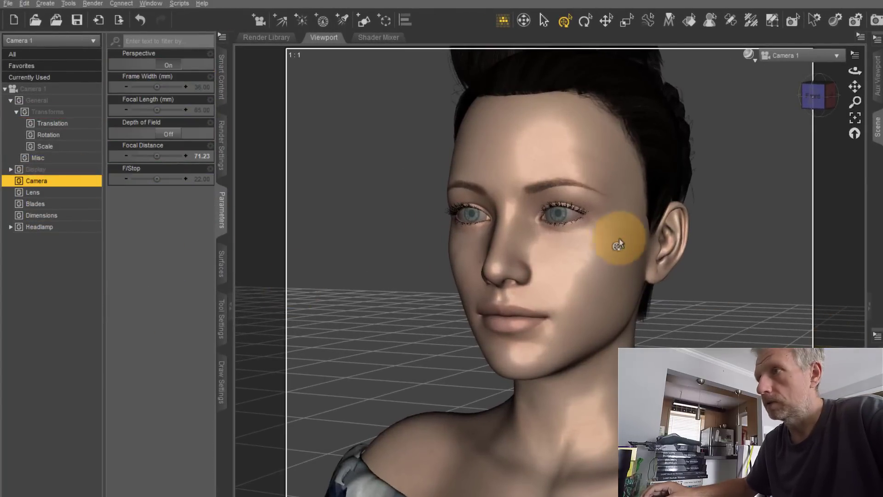
# Select the figure's right eye and set its Point At target to Camera 1.
pyautogui.rightClick(472, 220)
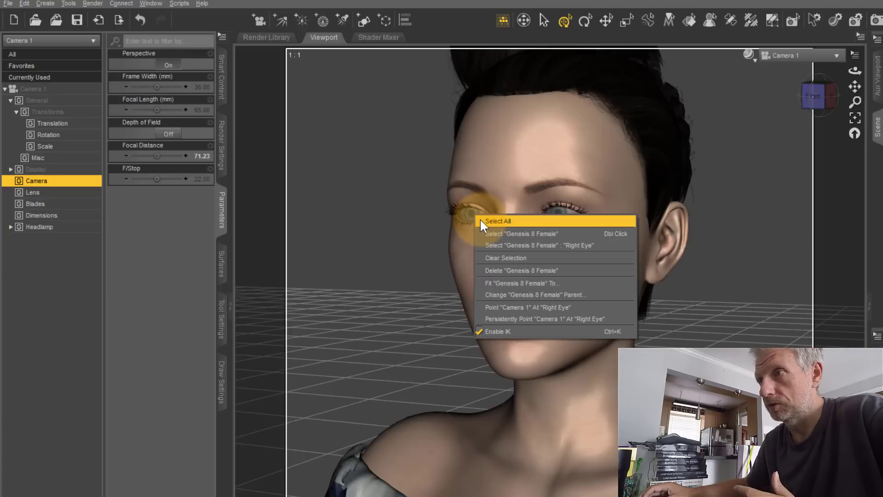
pyautogui.click(495, 233)
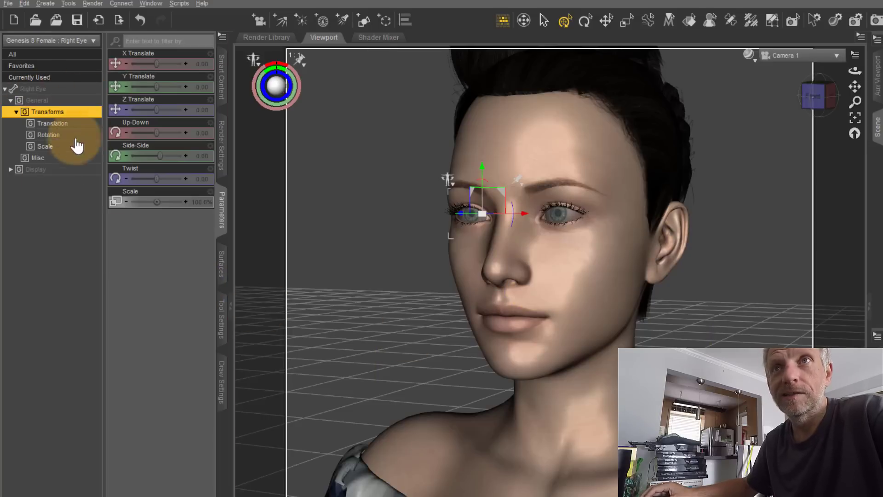
pyautogui.click(48, 159)
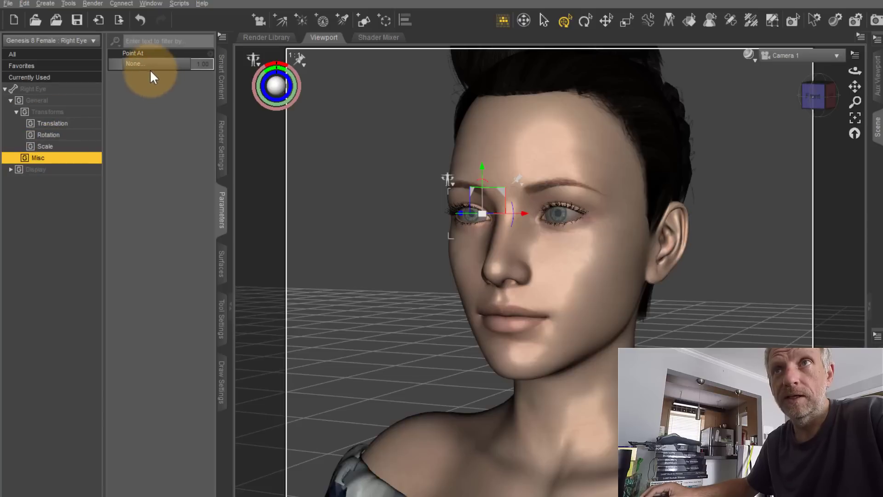
pyautogui.click(163, 66)
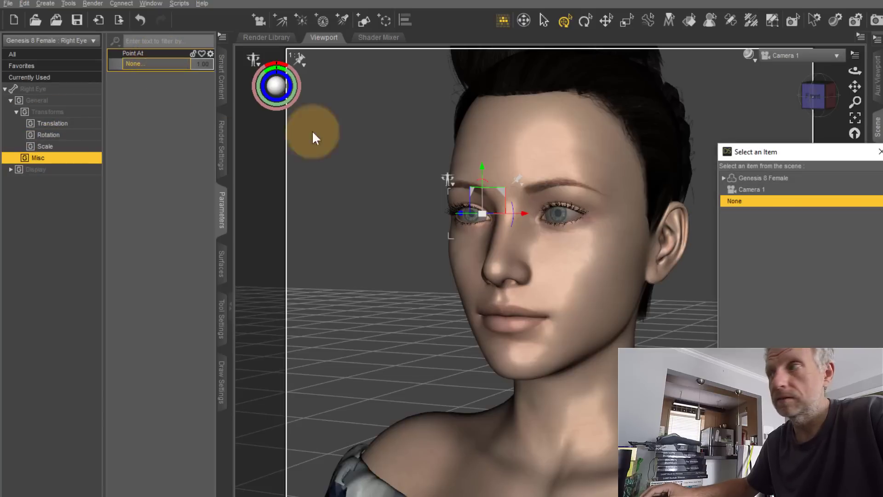
pyautogui.moveTo(775, 157); pyautogui.dragTo(282, 144)
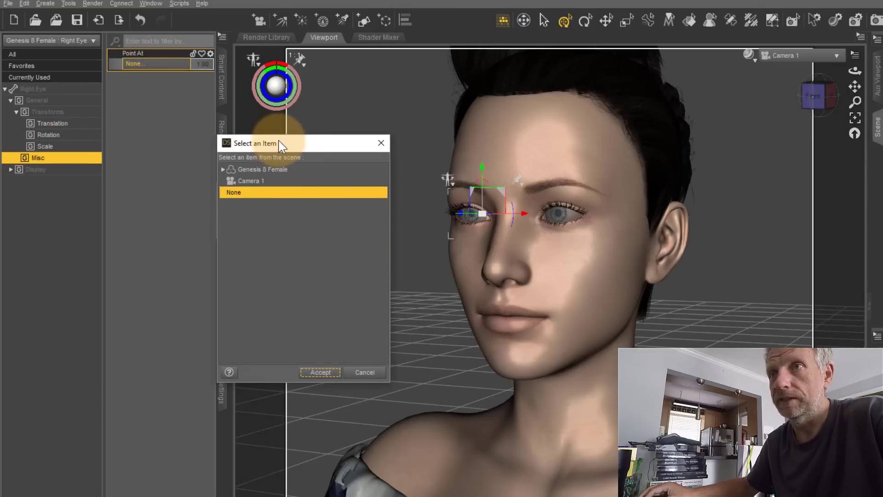
pyautogui.click(259, 180)
pyautogui.click(322, 373)
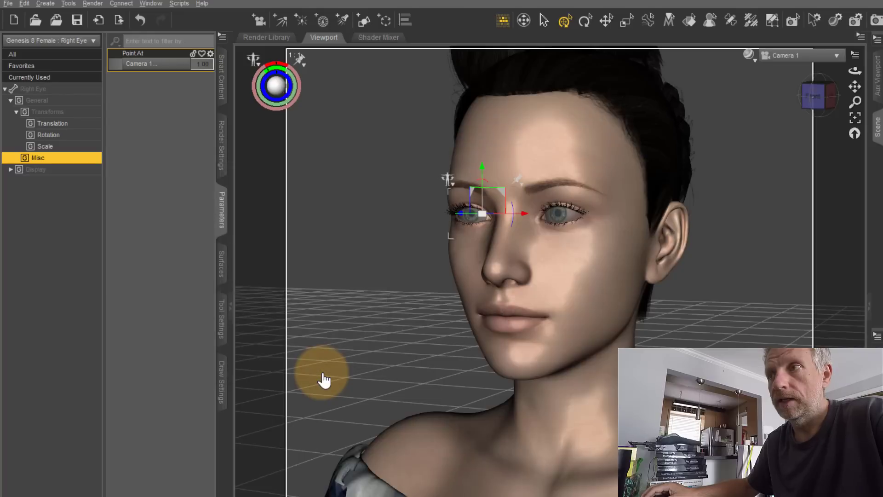
# Select the figure's left eye and set its Point At target to Camera 1.
pyautogui.rightClick(559, 216)
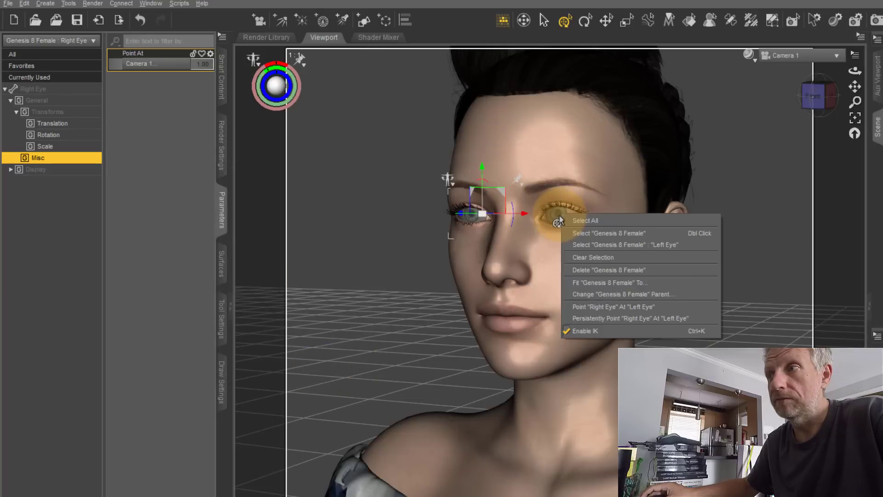
pyautogui.click(606, 245)
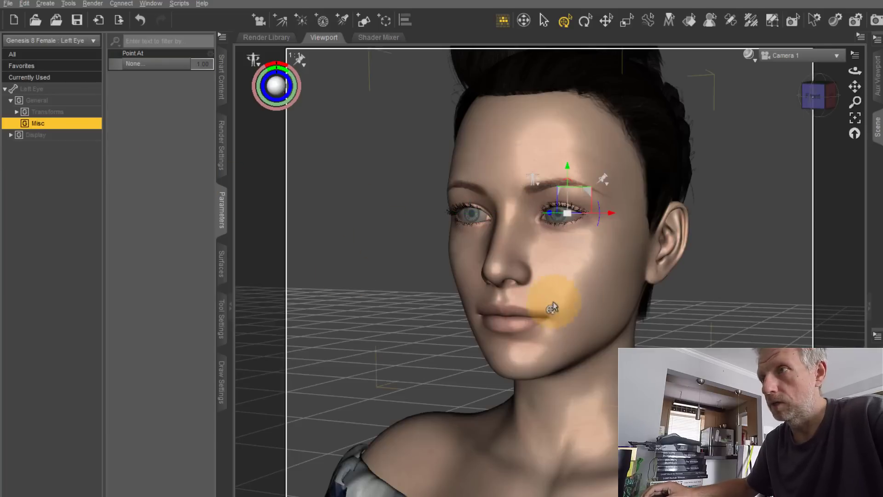
pyautogui.click(162, 65)
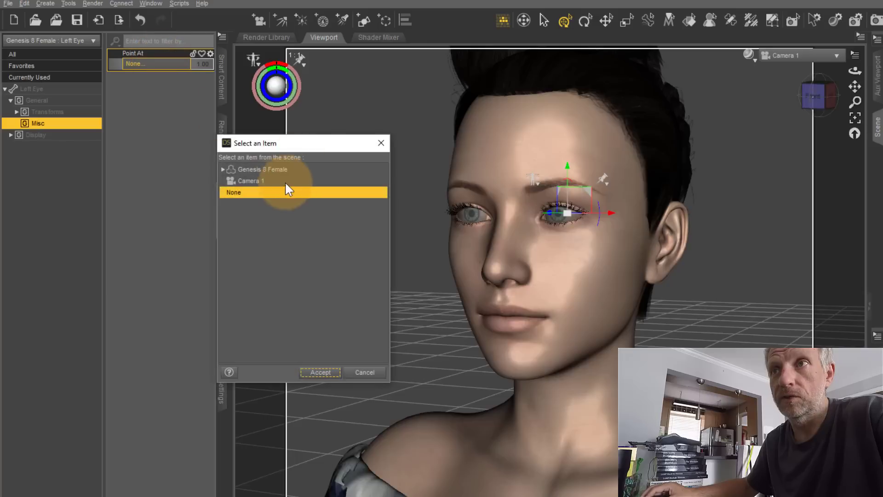
pyautogui.click(269, 181)
pyautogui.click(321, 373)
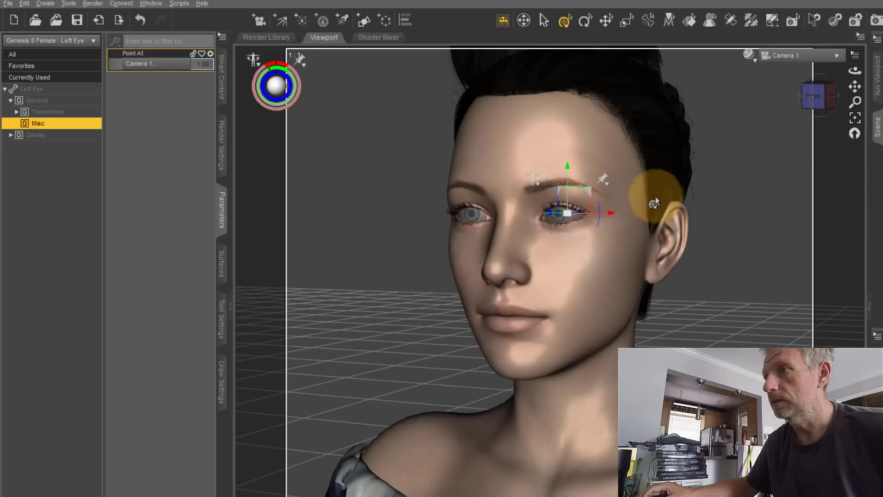
# Select the figure's head and orbit Camera 1 around it to a more frontal view of the face.
pyautogui.rightClick(601, 226)
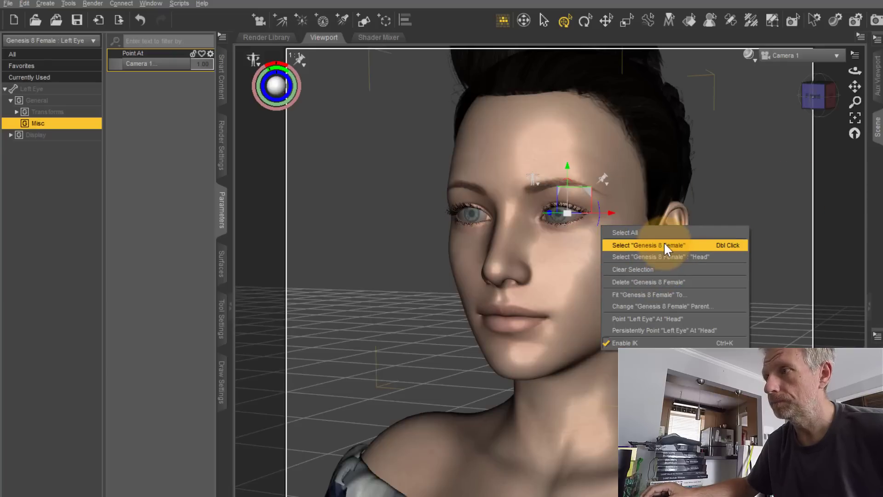
pyautogui.click(666, 256)
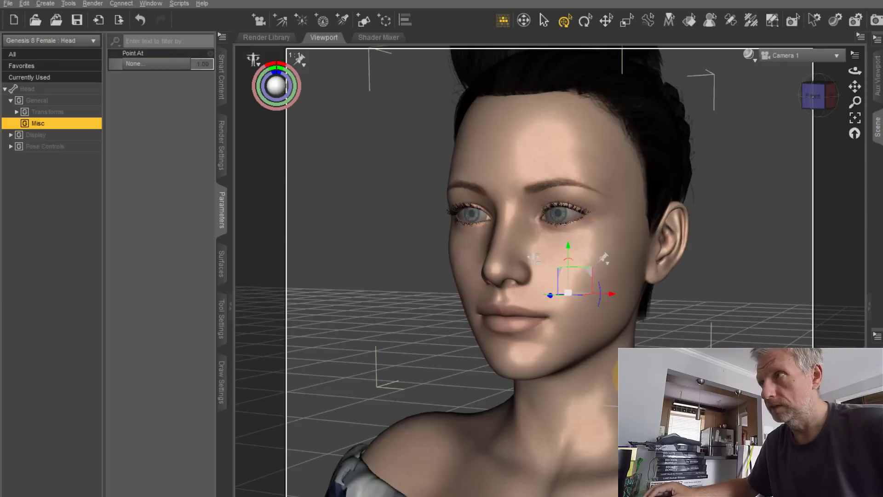
pyautogui.moveTo(554, 293)
pyautogui.mouseDown(button='middle')
pyautogui.moveTo(539, 284)
pyautogui.moveTo(557, 290)
pyautogui.moveTo(542, 299)
pyautogui.moveTo(561, 286)
pyautogui.moveTo(552, 292)
pyautogui.moveTo(546, 282)
pyautogui.moveTo(557, 283)
pyautogui.moveTo(551, 292)
pyautogui.moveTo(544, 282)
pyautogui.moveTo(568, 297)
pyautogui.moveTo(536, 276)
pyautogui.moveTo(557, 290)
pyautogui.mouseUp(button='middle')
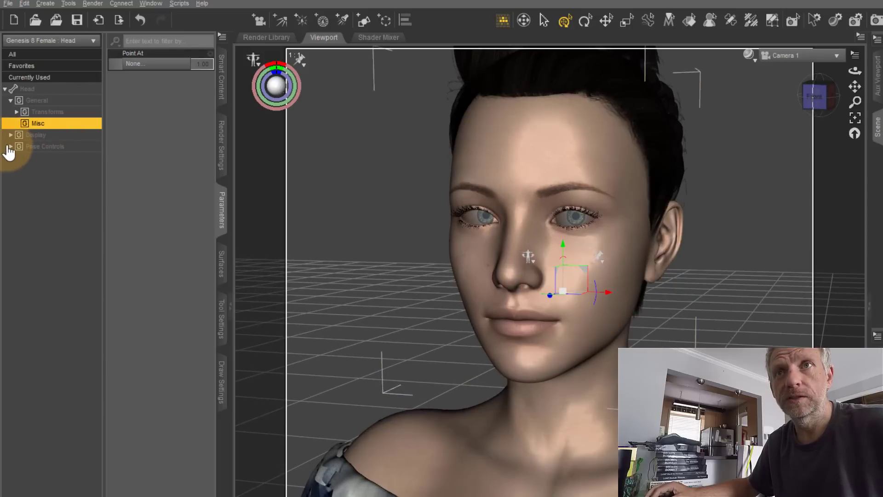
# Give the head a subtle smile by setting its Smile Full Face HD expression to 44.9% and Flirting HD to 30.3%.
pyautogui.click(17, 146)
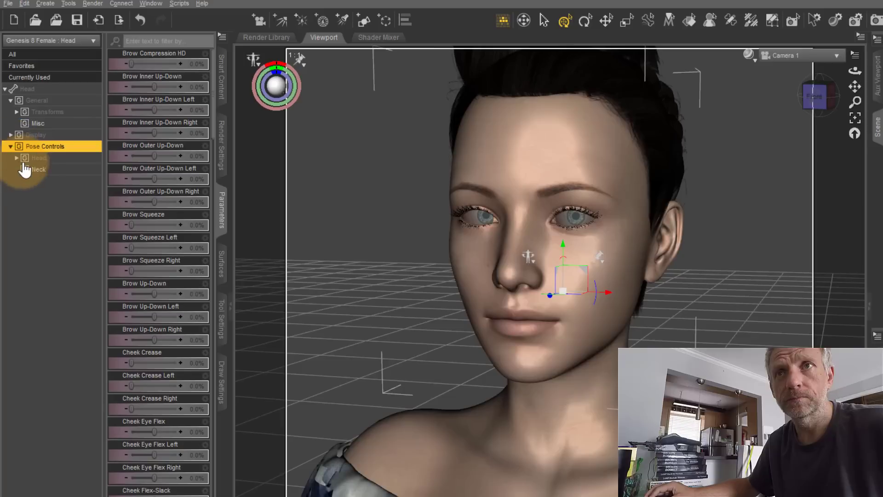
pyautogui.click(16, 158)
pyautogui.click(51, 192)
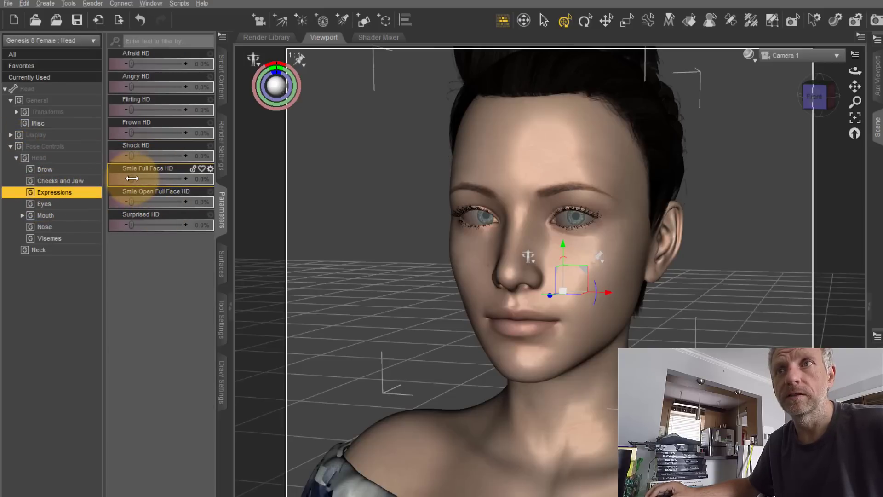
pyautogui.moveTo(132, 178); pyautogui.dragTo(130, 198)
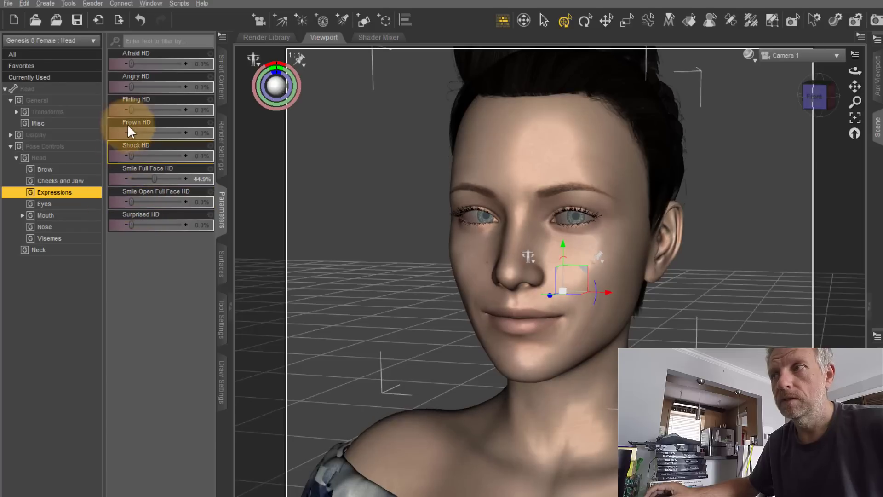
pyautogui.moveTo(131, 110); pyautogui.dragTo(148, 111)
pyautogui.moveTo(539, 290); pyautogui.dragTo(489, 449, button='middle')
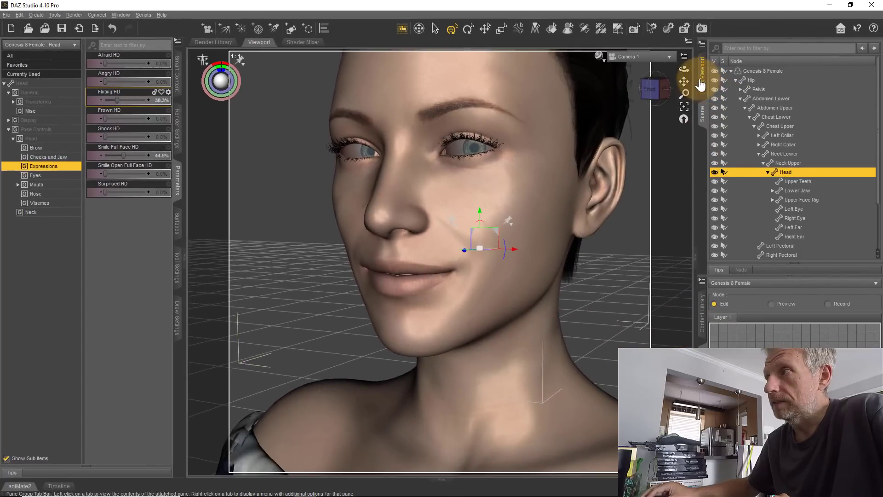
# Set the auxiliary viewport to an Iray preview and make it look through Camera 1.
pyautogui.click(700, 82)
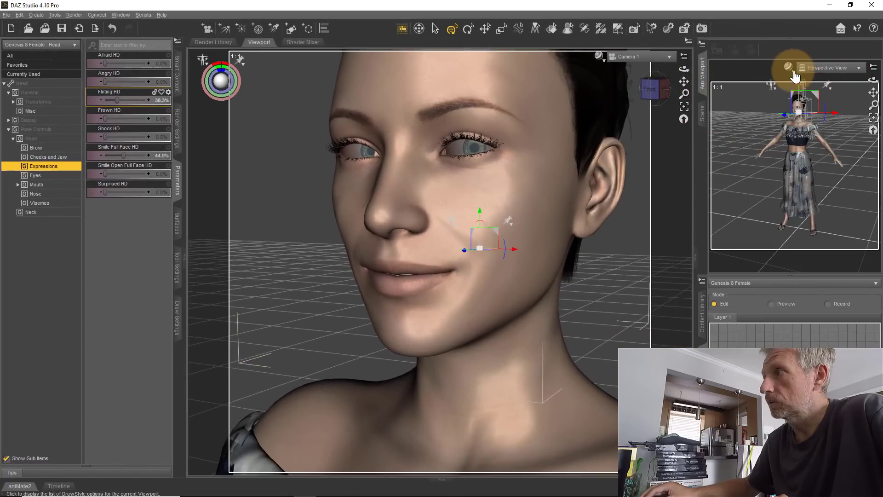
pyautogui.click(794, 73)
pyautogui.click(787, 179)
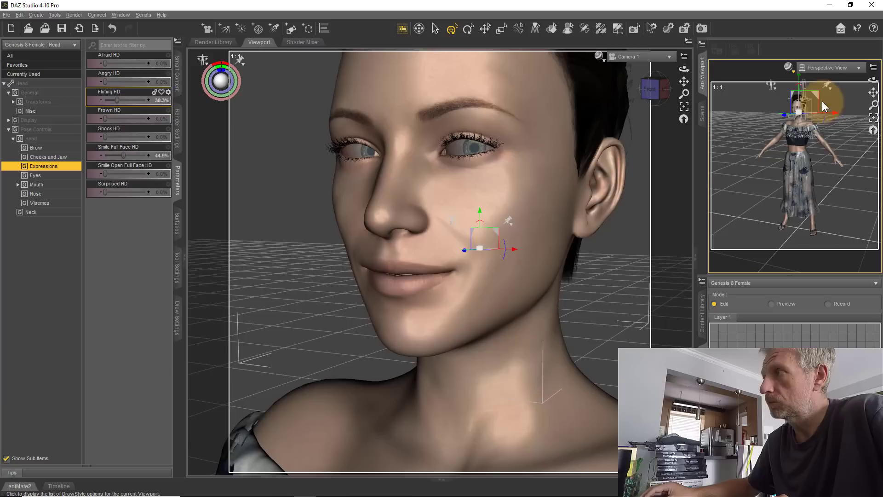
pyautogui.click(827, 69)
pyautogui.click(811, 144)
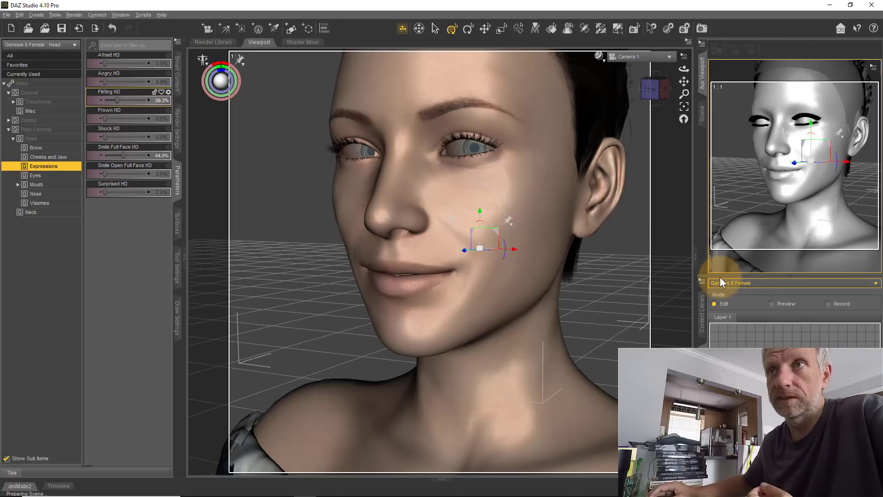
# Display the Environment render settings and switch the main Camera 1 viewport to an Iray preview.
pyautogui.click(179, 130)
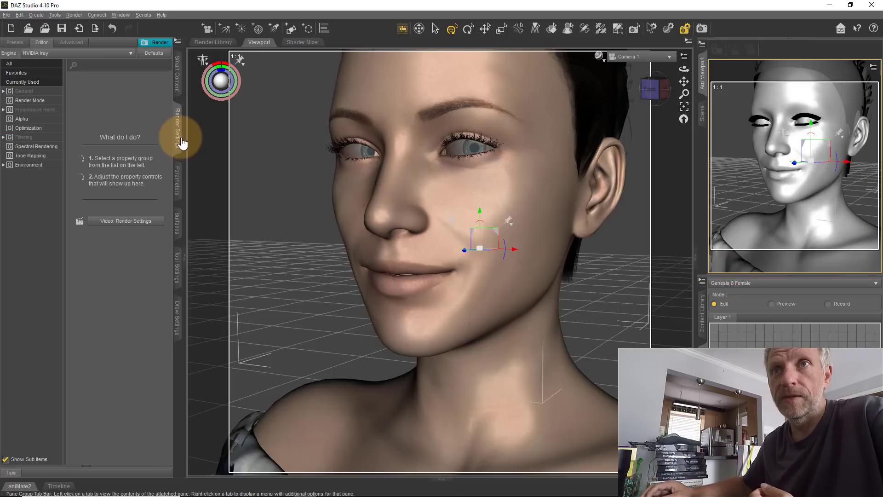
pyautogui.click(25, 165)
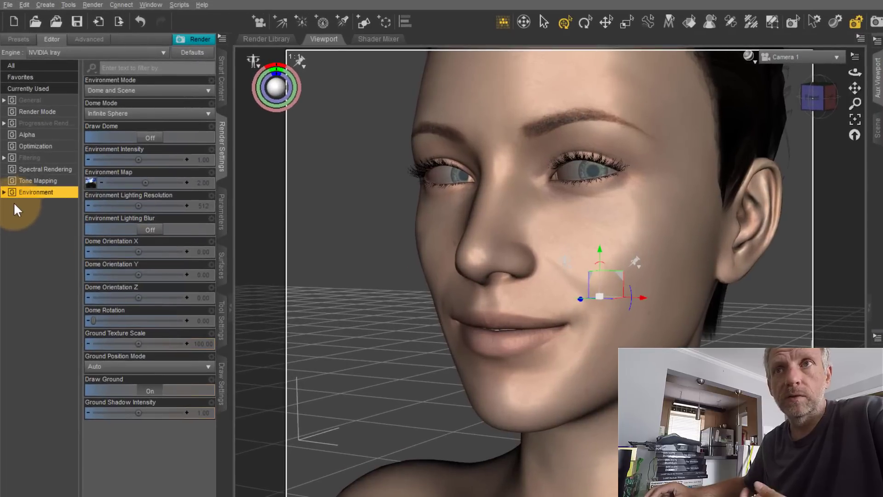
pyautogui.moveTo(93, 188)
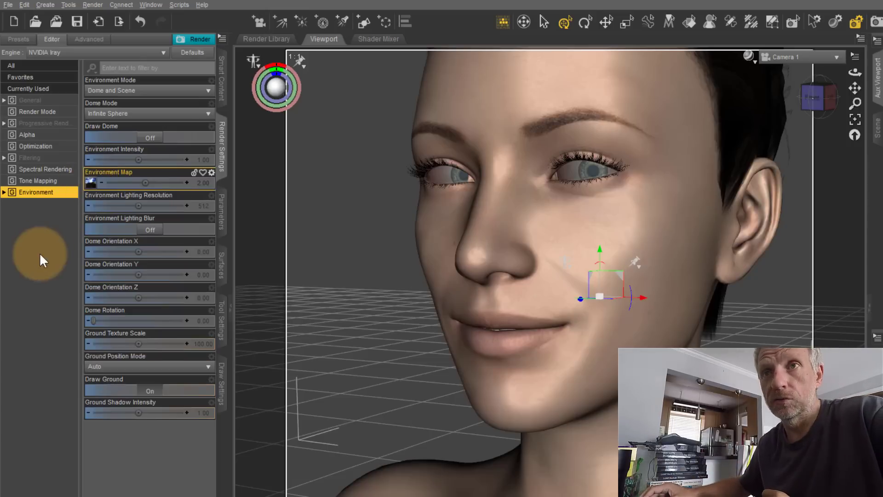
pyautogui.click(750, 57)
pyautogui.click(758, 196)
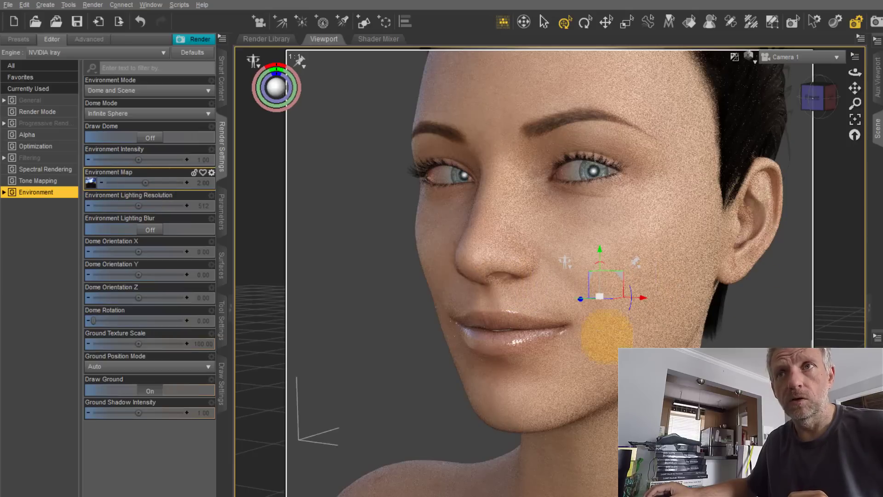
# Set the Environment Map intensity to 0 to remove the environment lighting.
pyautogui.click(203, 183)
pyautogui.write('0')
pyautogui.press('Return')
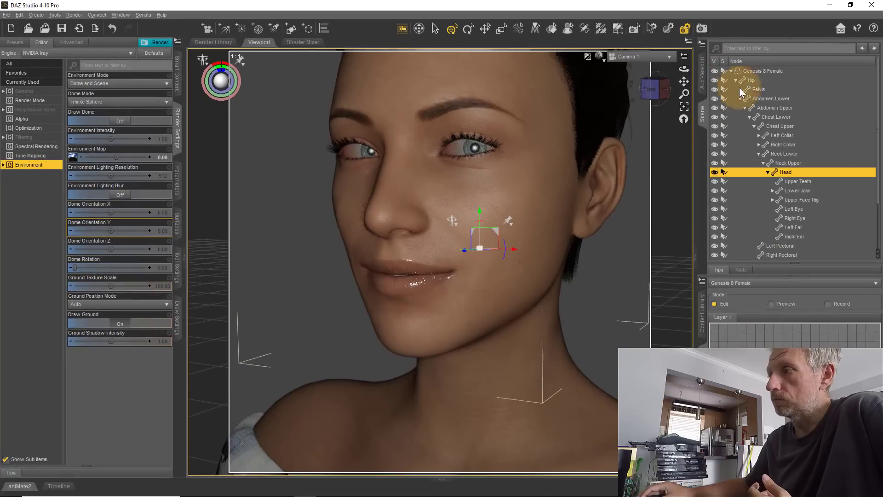
# Select Camera 1 in the scene and display its Headlamp parameters.
pyautogui.scroll(-2, 745, 184)
pyautogui.click(748, 254)
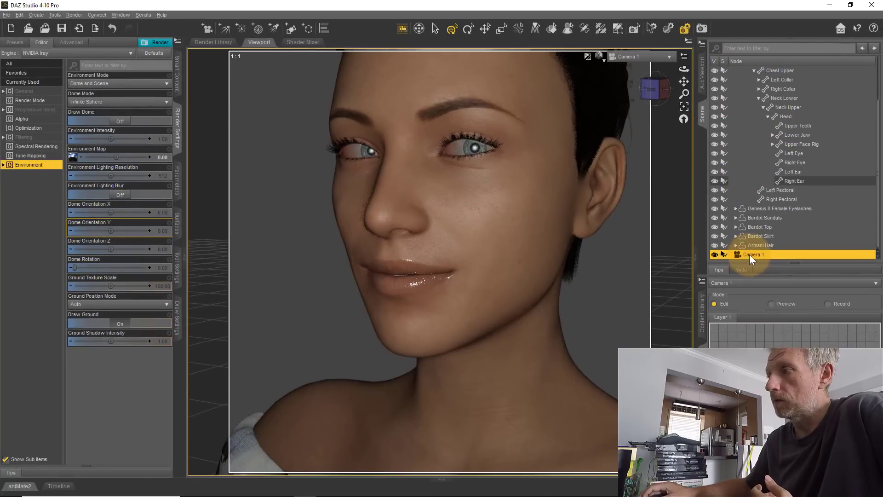
pyautogui.click(178, 183)
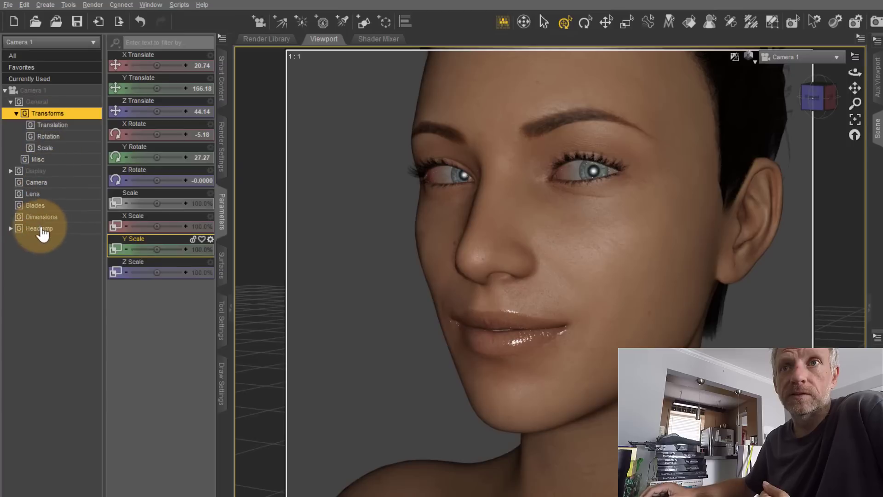
pyautogui.click(52, 229)
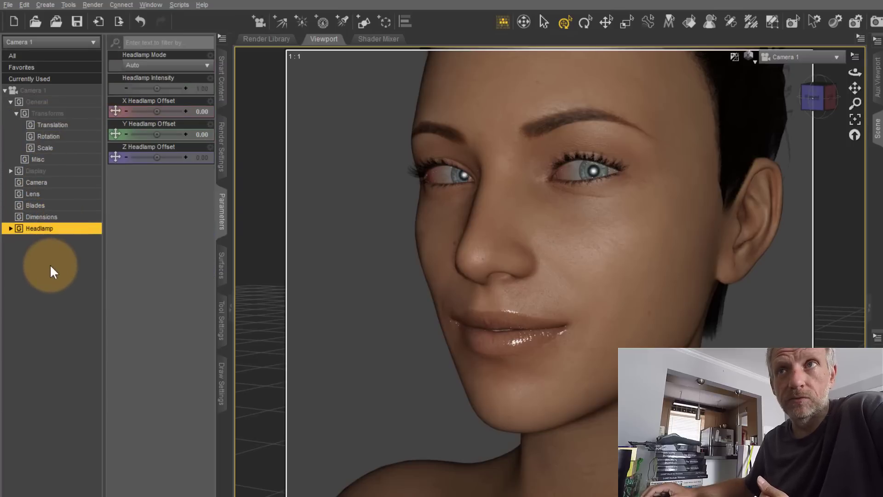
pyautogui.click(208, 68)
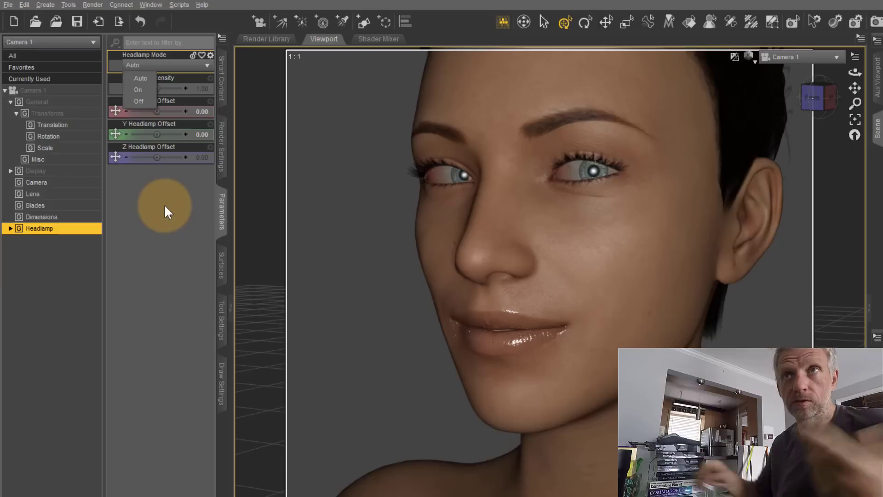
pyautogui.click(44, 5)
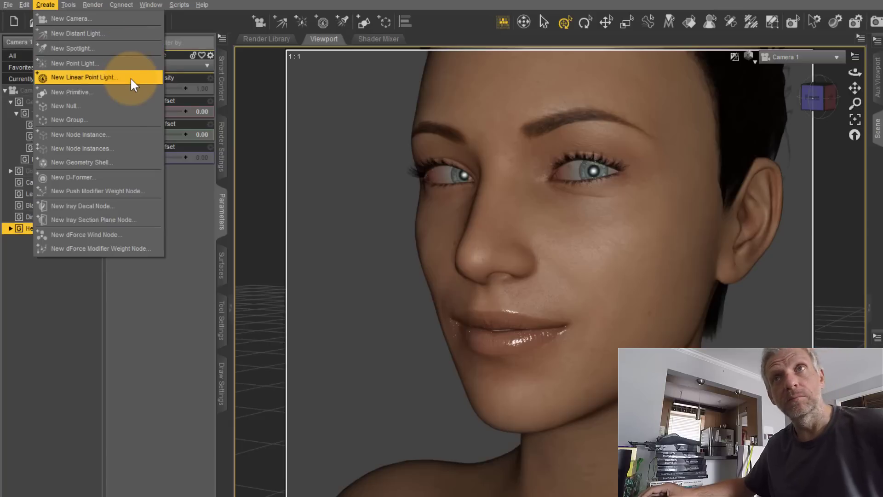
pyautogui.click(191, 227)
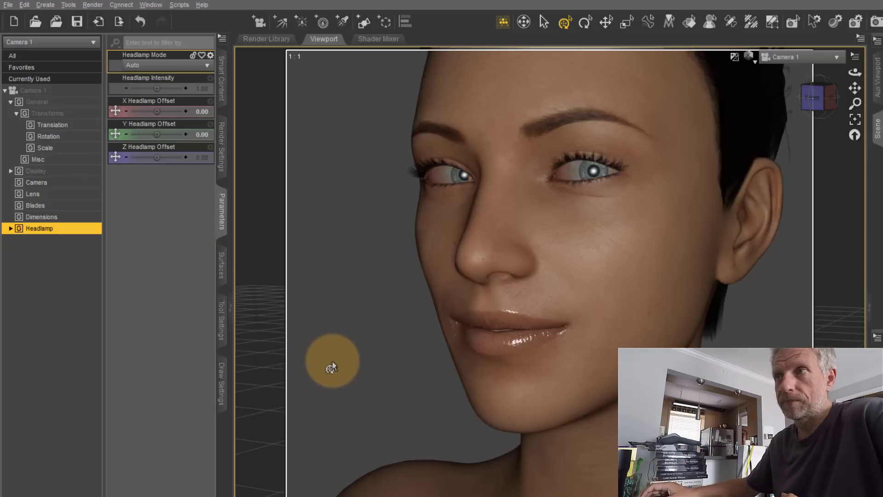
# Set Camera 1's Headlamp Mode to Off.
pyautogui.click(183, 70)
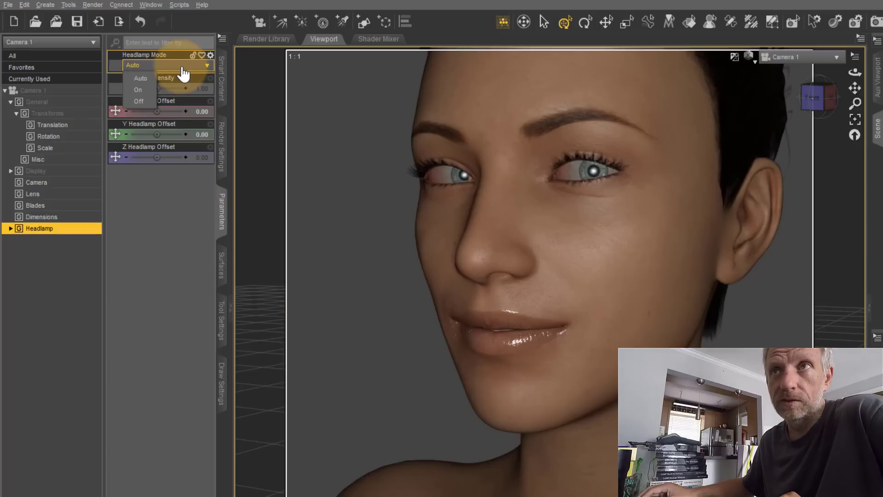
pyautogui.click(148, 101)
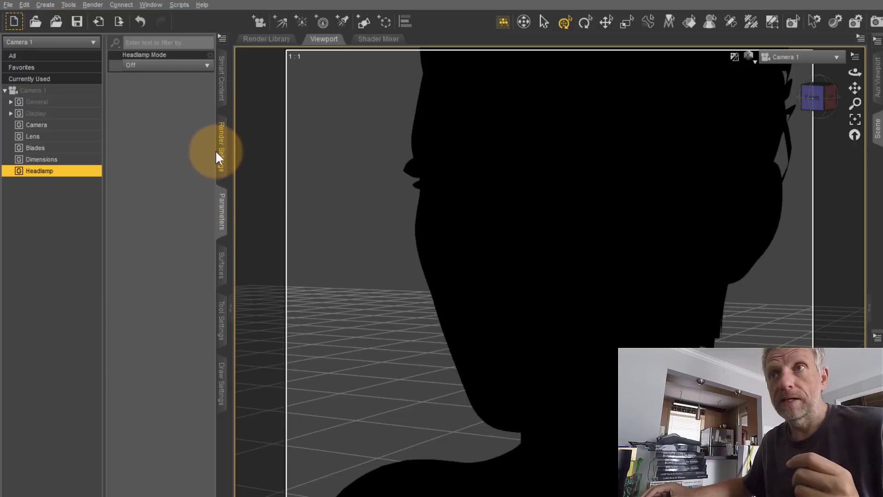
# Reset the Environment Map value in the render settings to its default.
pyautogui.click(228, 144)
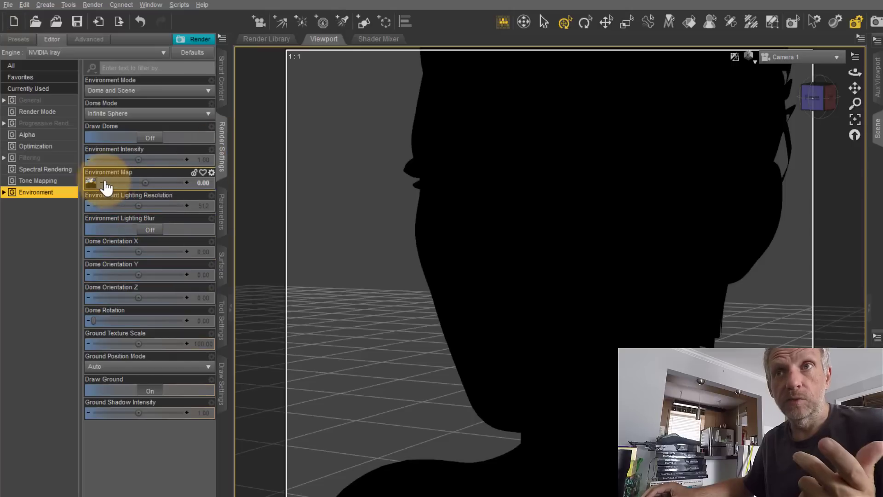
pyautogui.click(200, 183)
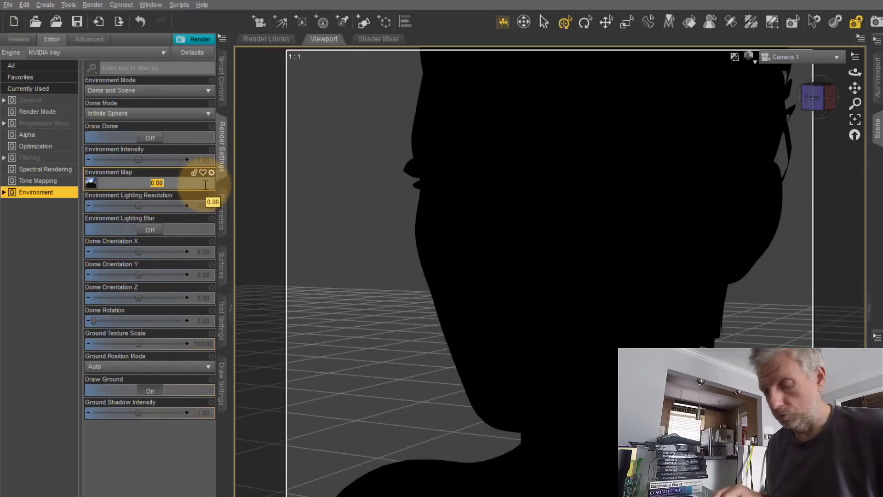
pyautogui.click(211, 174)
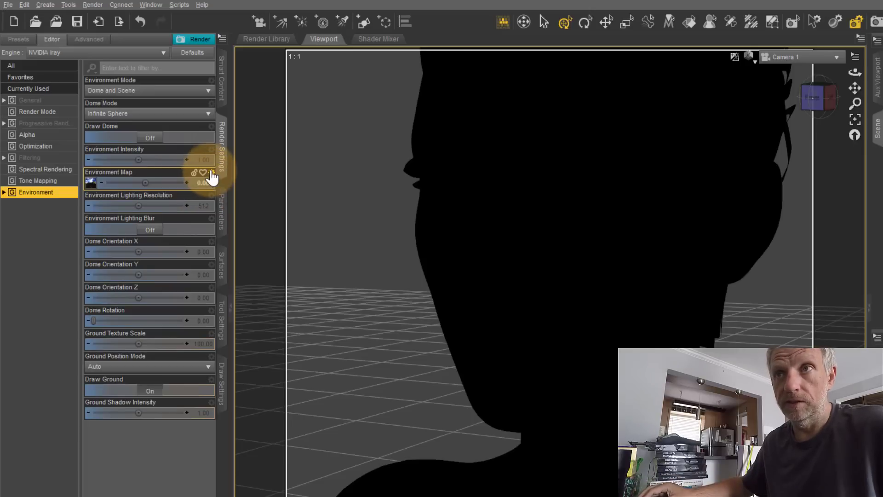
pyautogui.click(212, 172)
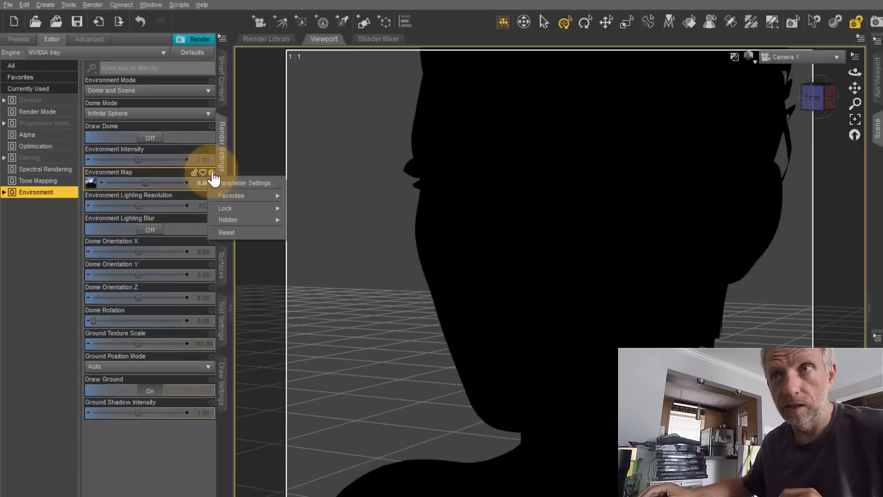
pyautogui.click(247, 232)
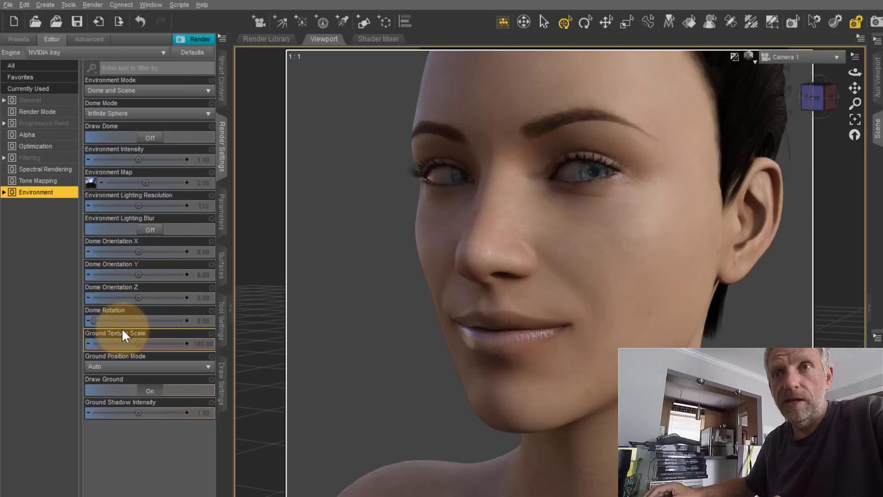
# Try several Dome Rotation angles to relight the face and settle on about 110.06.
pyautogui.moveTo(102, 320); pyautogui.dragTo(128, 320)
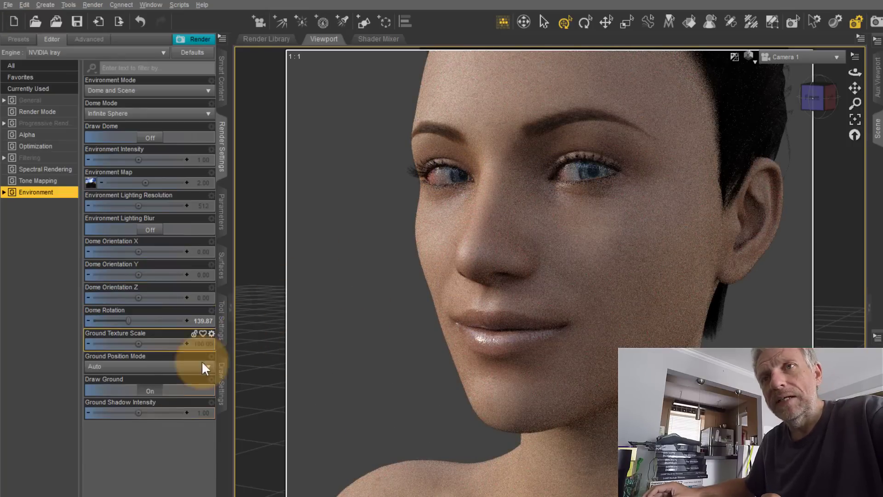
pyautogui.moveTo(95, 182)
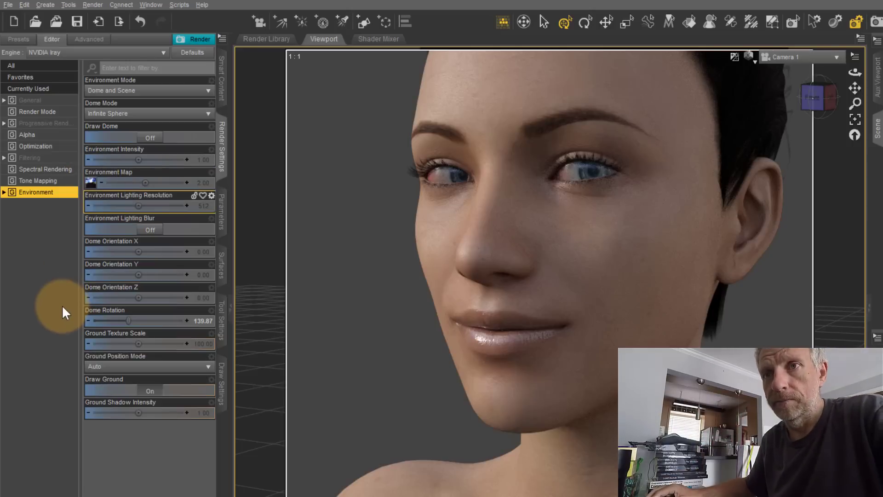
pyautogui.moveTo(156, 317); pyautogui.dragTo(137, 322)
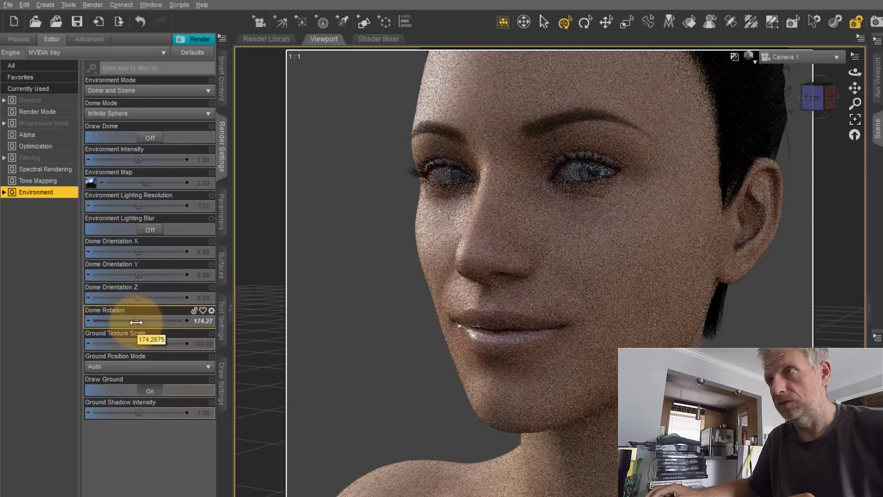
pyautogui.moveTo(137, 323); pyautogui.dragTo(148, 323)
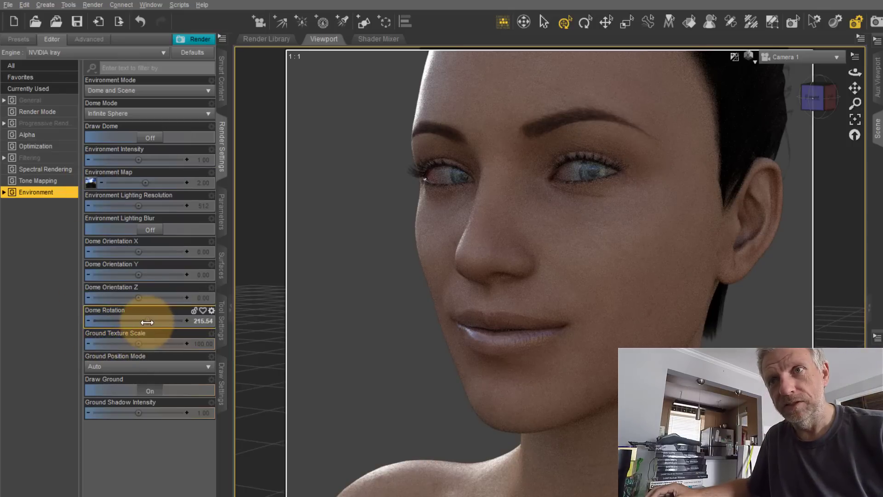
pyautogui.moveTo(144, 319); pyautogui.dragTo(153, 322)
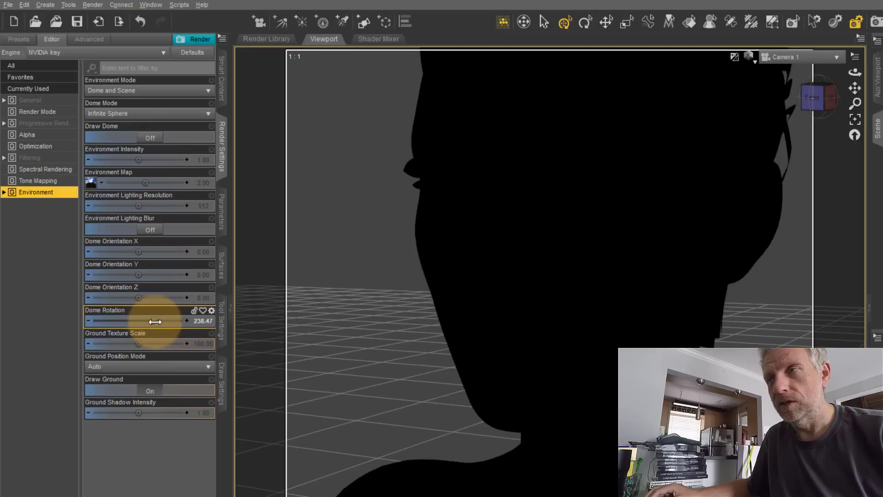
pyautogui.moveTo(155, 322); pyautogui.dragTo(161, 322)
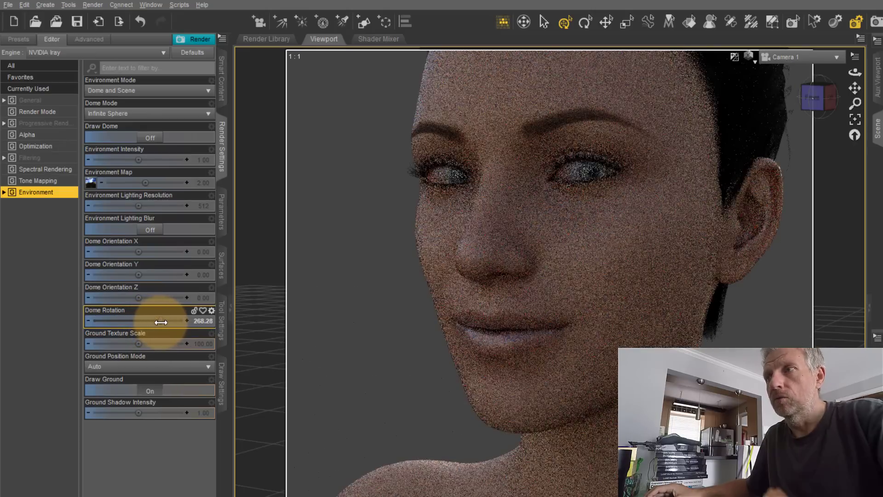
pyautogui.moveTo(161, 322); pyautogui.dragTo(138, 318)
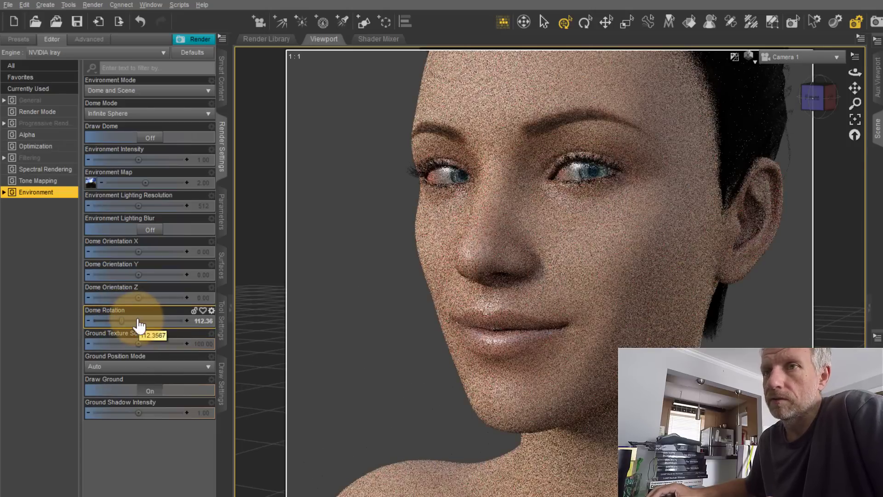
pyautogui.moveTo(118, 318); pyautogui.dragTo(121, 318)
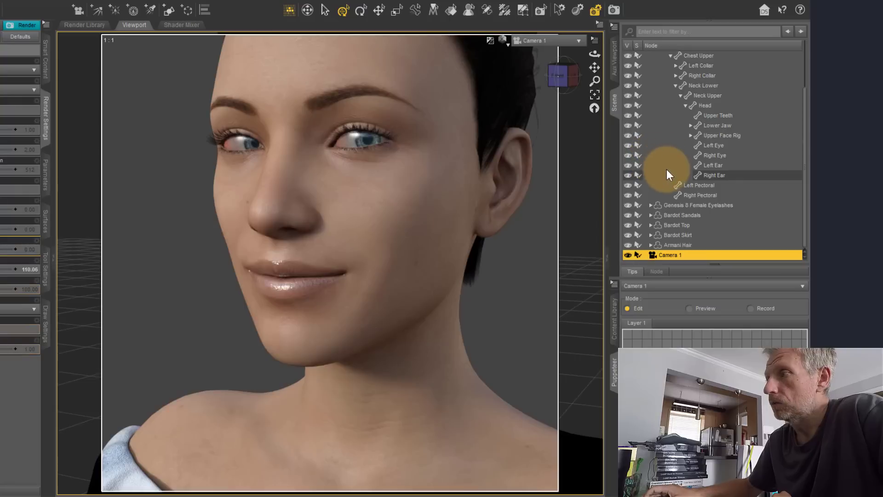
# Select the Genesis 8 Female figure in the scene and display all of its parameters.
pyautogui.scroll(2, 668, 174)
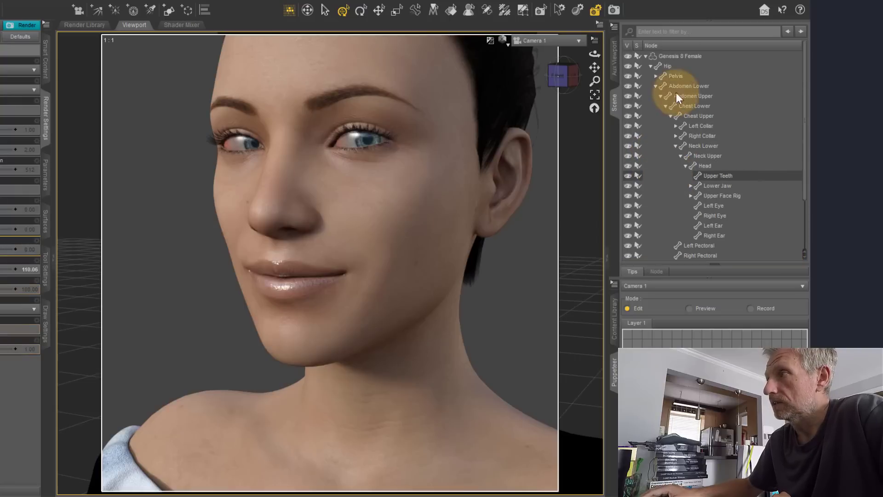
pyautogui.click(645, 57)
pyautogui.click(675, 57)
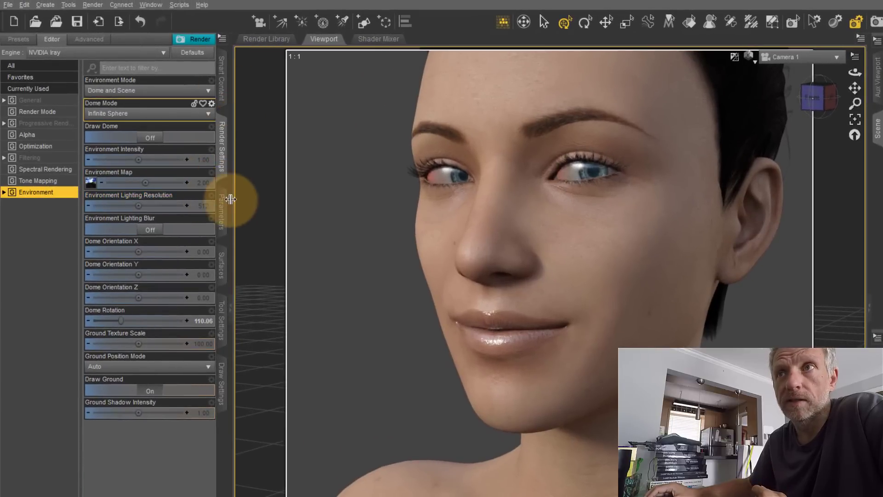
pyautogui.click(222, 220)
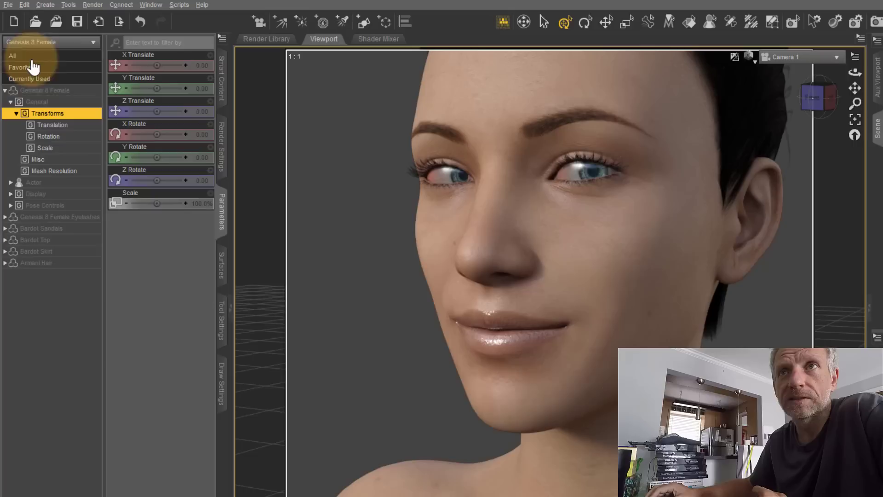
pyautogui.click(62, 91)
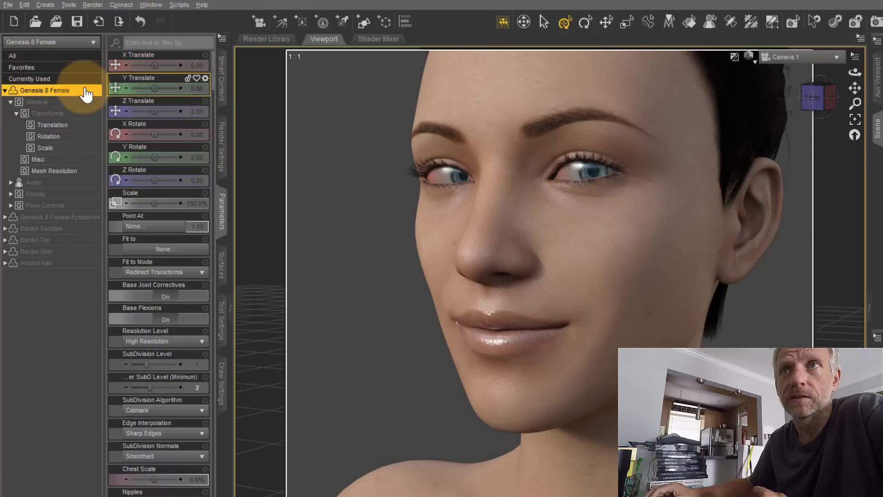
# Filter the figure's parameters with "cor" to find the Eyes Cornea Bulge setting.
pyautogui.click(177, 43)
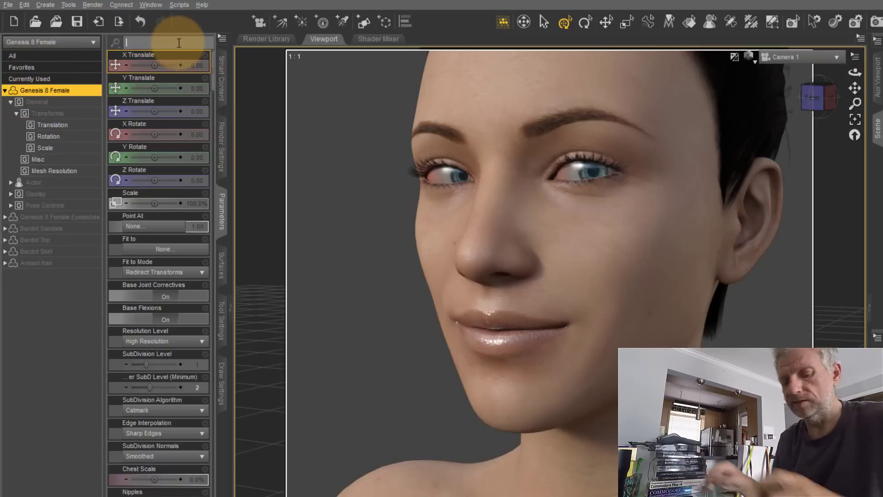
pyautogui.write('con')
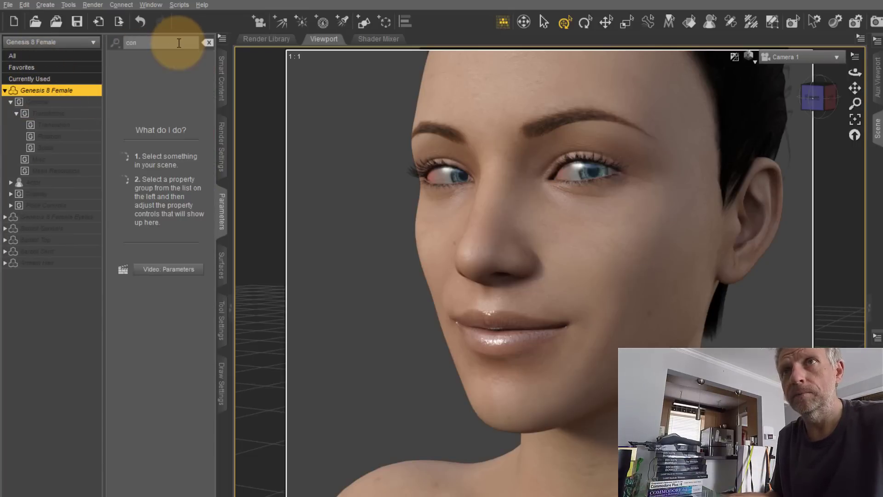
pyautogui.press('BackSpace')
pyautogui.write('r')
pyautogui.click(142, 94)
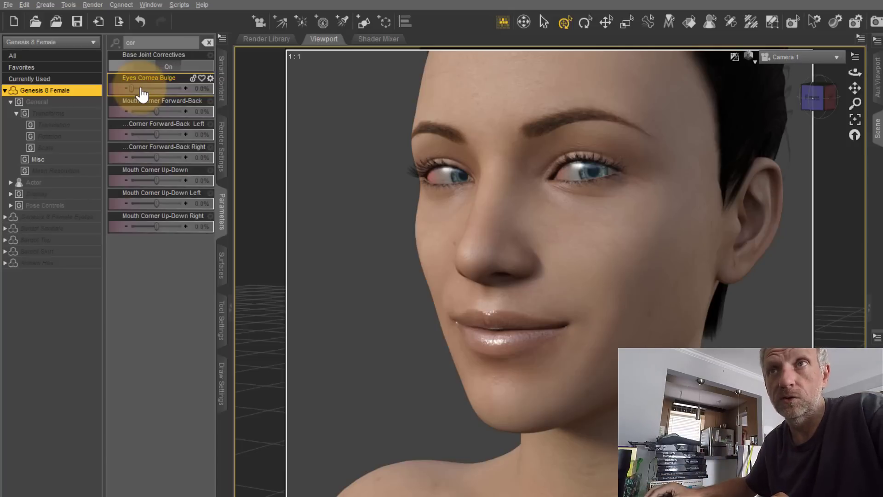
# Try Eyes Cornea Bulge at 51.7% and 71.9%, and return it to 0%.
pyautogui.moveTo(132, 89)
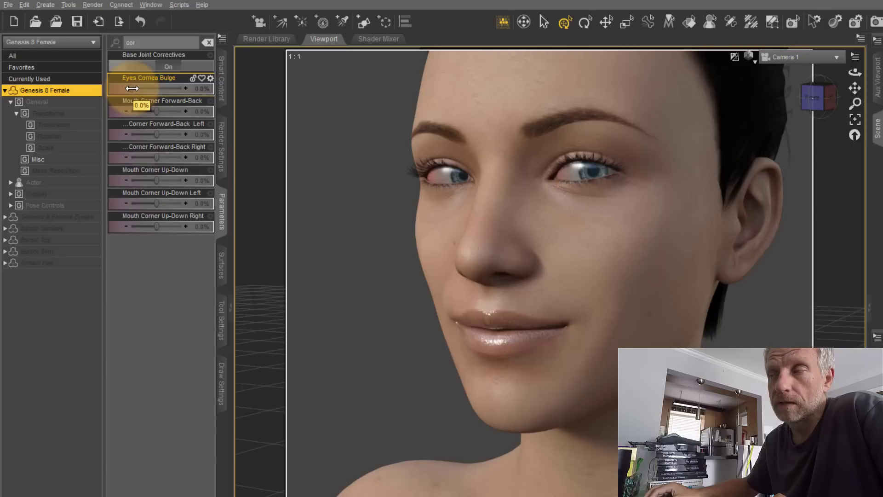
pyautogui.moveTo(132, 88); pyautogui.dragTo(158, 89)
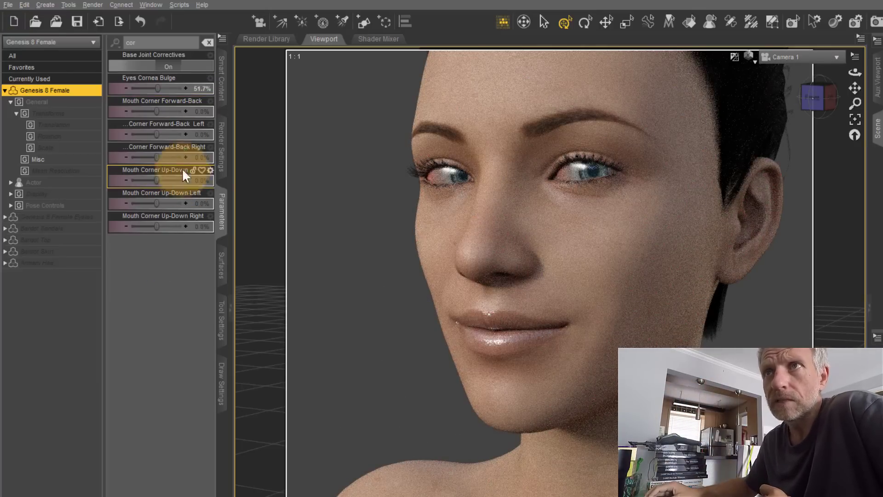
pyautogui.moveTo(158, 88); pyautogui.dragTo(167, 289)
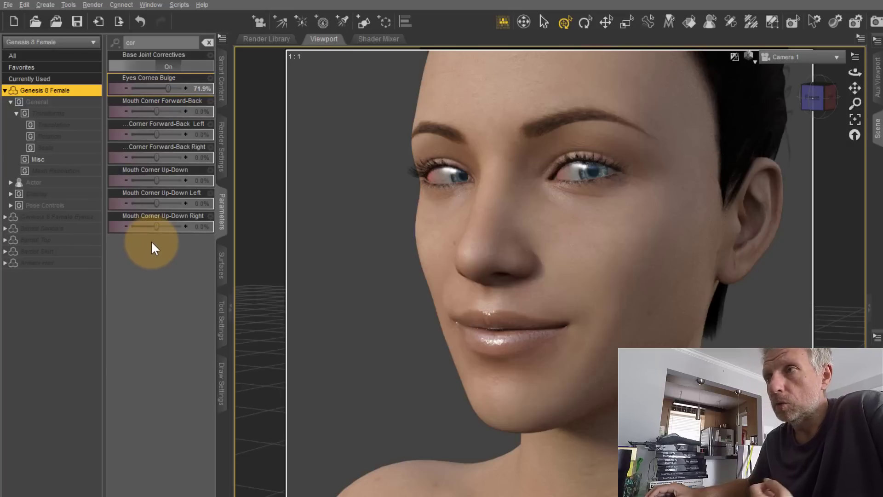
pyautogui.moveTo(163, 86); pyautogui.dragTo(134, 147)
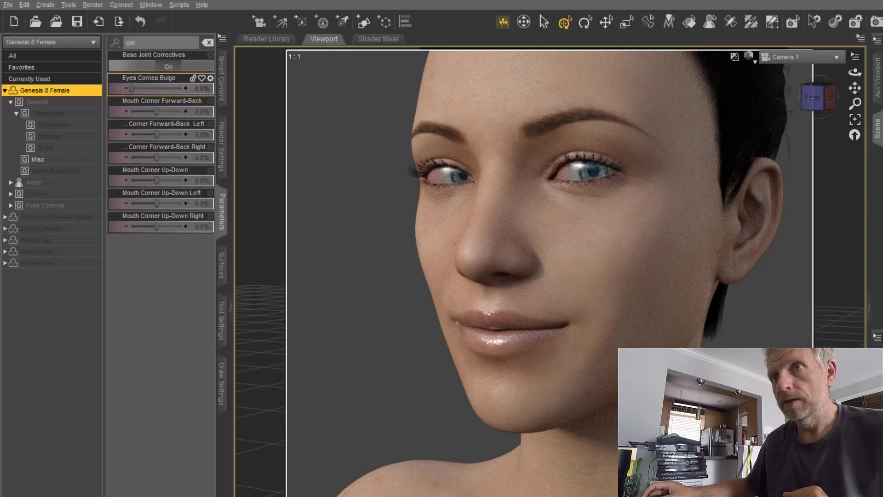
# Set the Environment Map value in the render settings to 0 to remove the environment lighting.
pyautogui.click(221, 145)
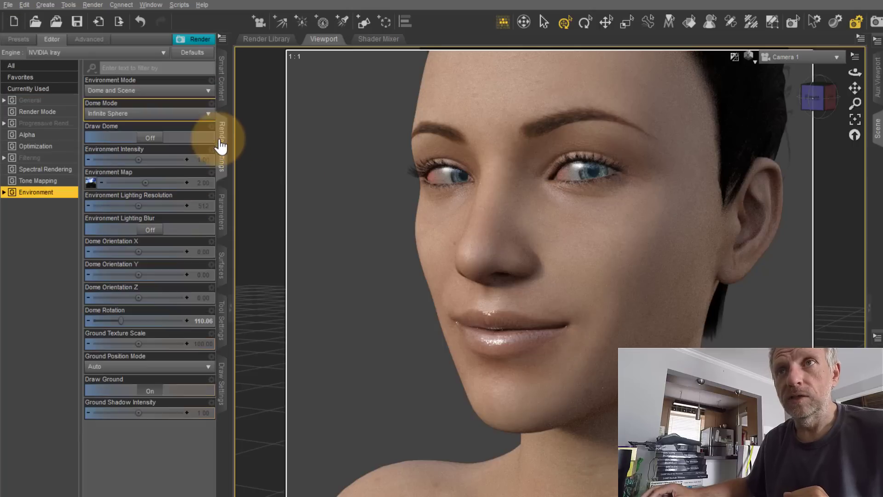
pyautogui.click(201, 183)
pyautogui.write('0')
pyautogui.press('Return')
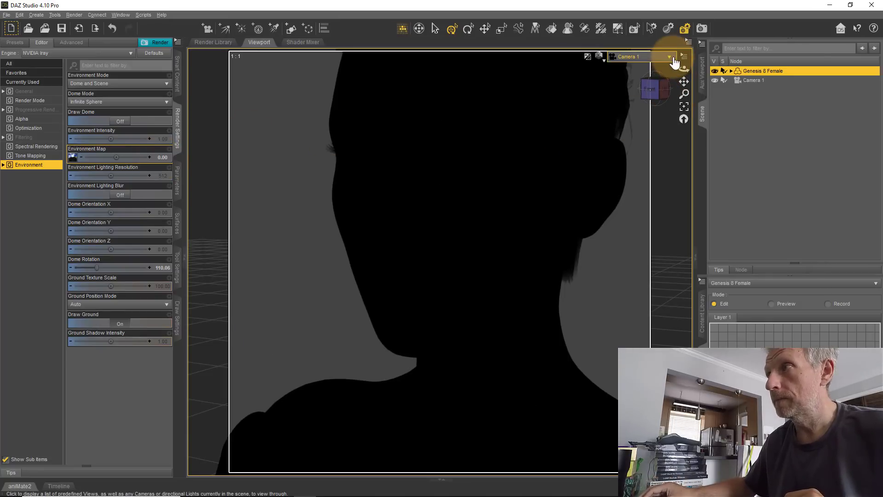
# Switch the viewport to Perspective View with the Texture Shaded draw style.
pyautogui.click(628, 56)
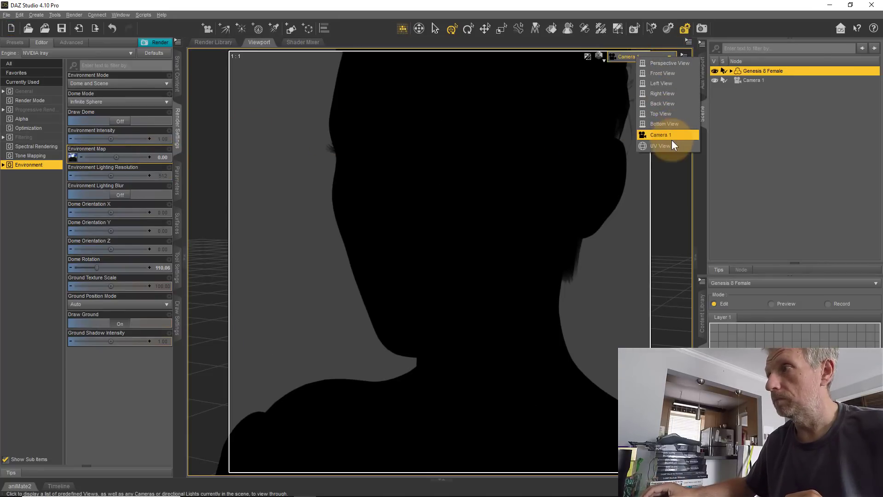
pyautogui.click(664, 63)
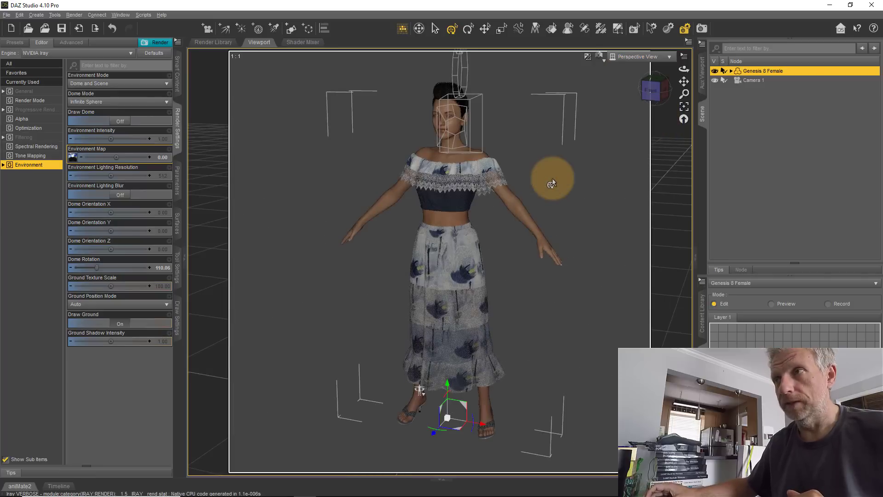
pyautogui.click(599, 56)
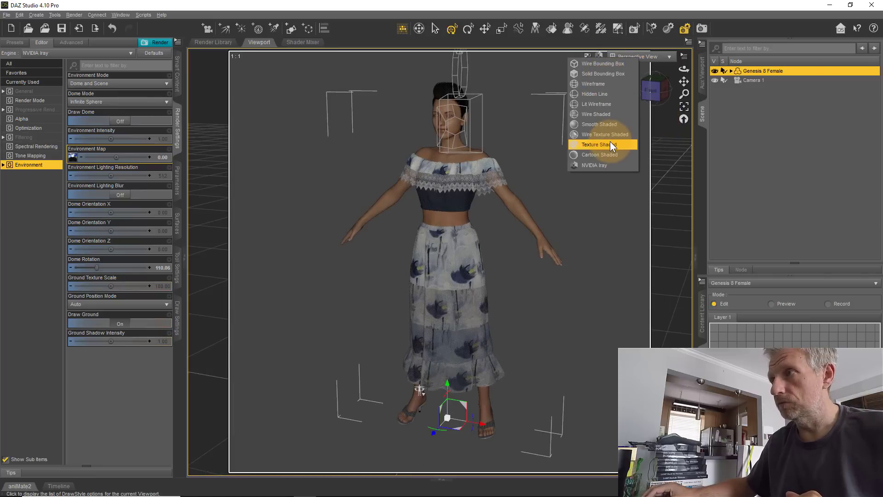
pyautogui.click(611, 143)
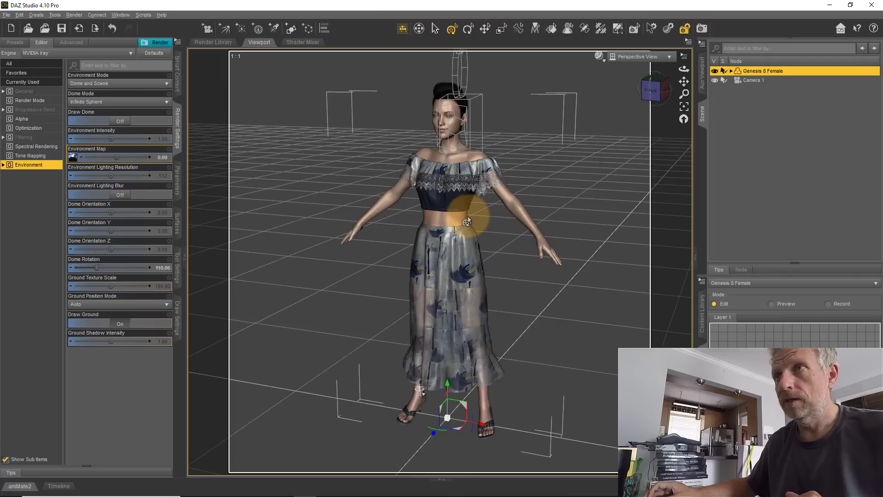
# Create a new spotlight with the active viewport's transforms applied.
pyautogui.click(37, 15)
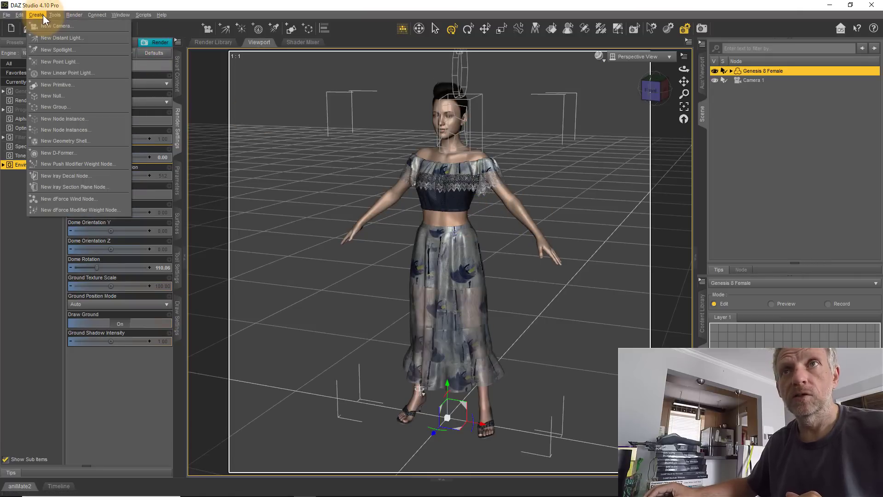
pyautogui.click(75, 48)
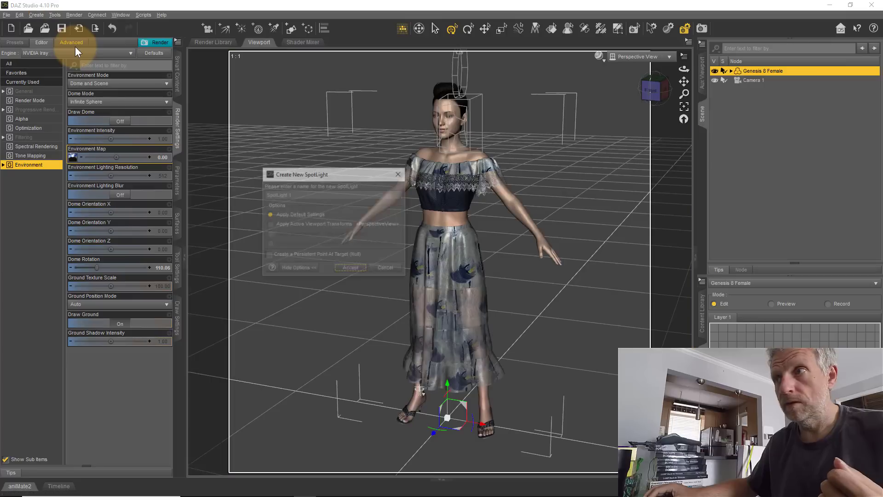
pyautogui.click(298, 225)
pyautogui.click(349, 270)
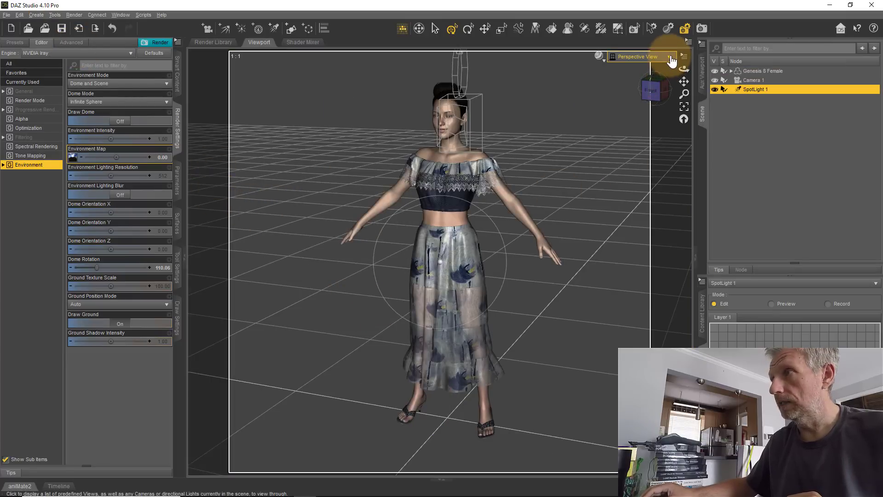
# Display the spotlight's parameters and clear the "cor" filter.
pyautogui.scroll(-5, 470, 265)
pyautogui.moveTo(444, 266); pyautogui.dragTo(442, 242, button='middle')
pyautogui.scroll(-8, 442, 276)
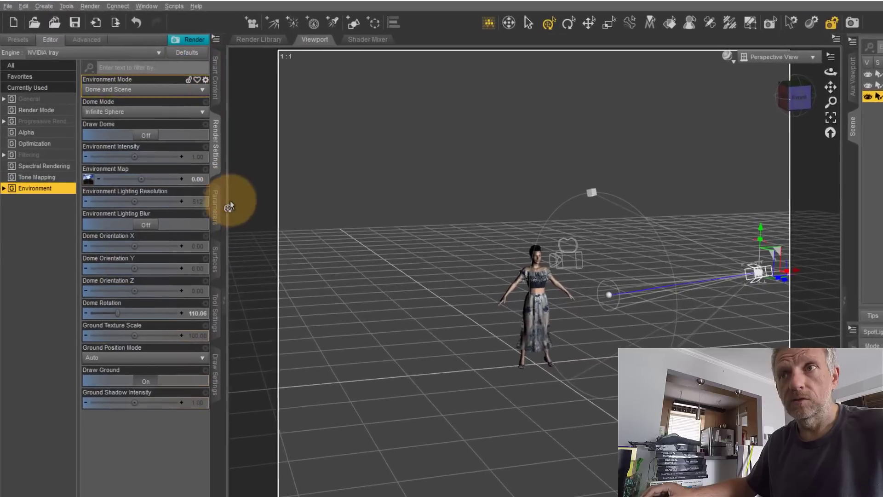
pyautogui.click(221, 217)
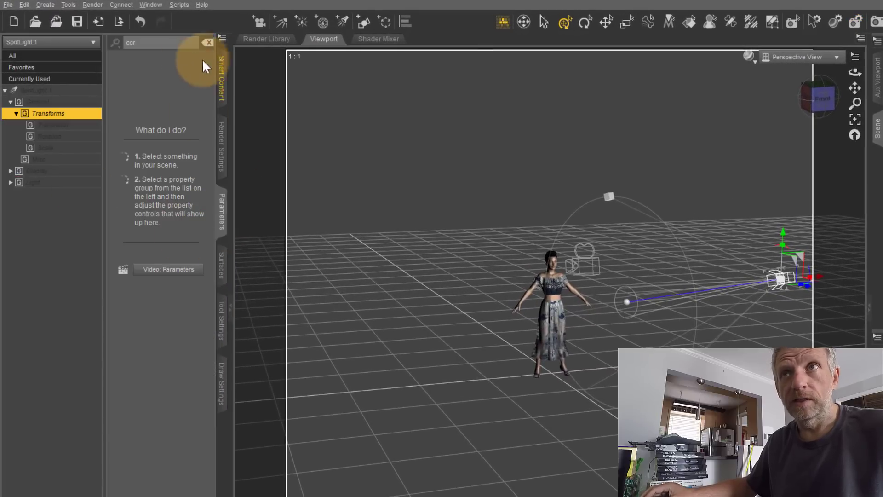
pyautogui.click(134, 43)
pyautogui.click(208, 43)
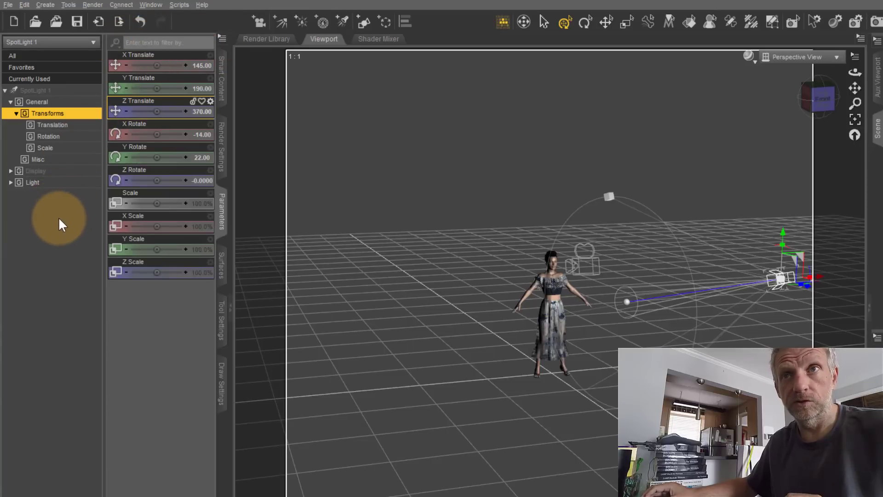
# Set the spotlight's Point At target to the Head bone of Genesis 8 Female.
pyautogui.click(48, 160)
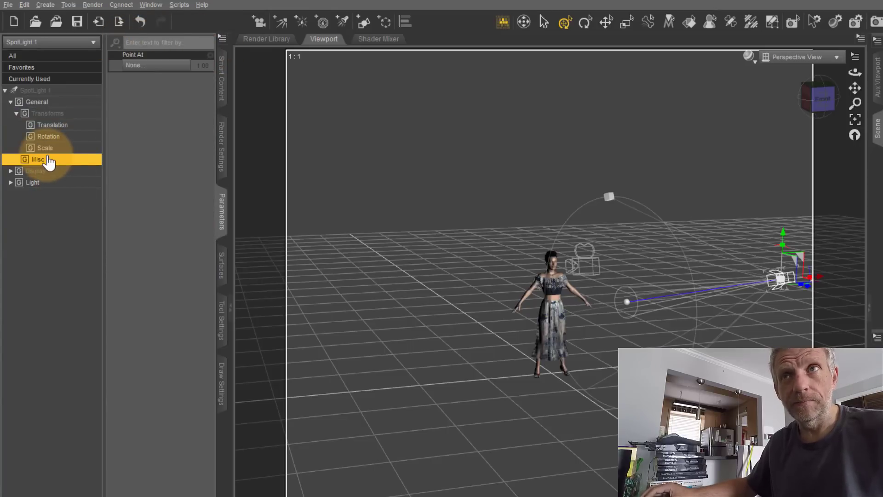
pyautogui.click(159, 66)
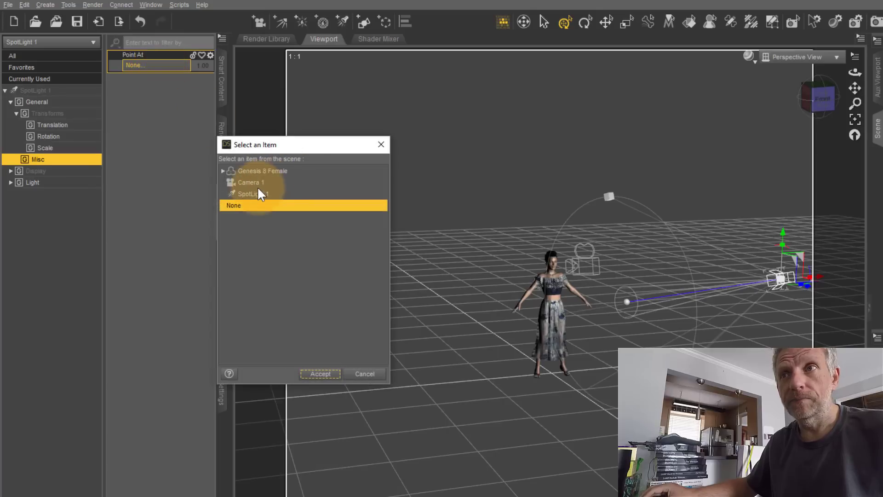
pyautogui.click(223, 170)
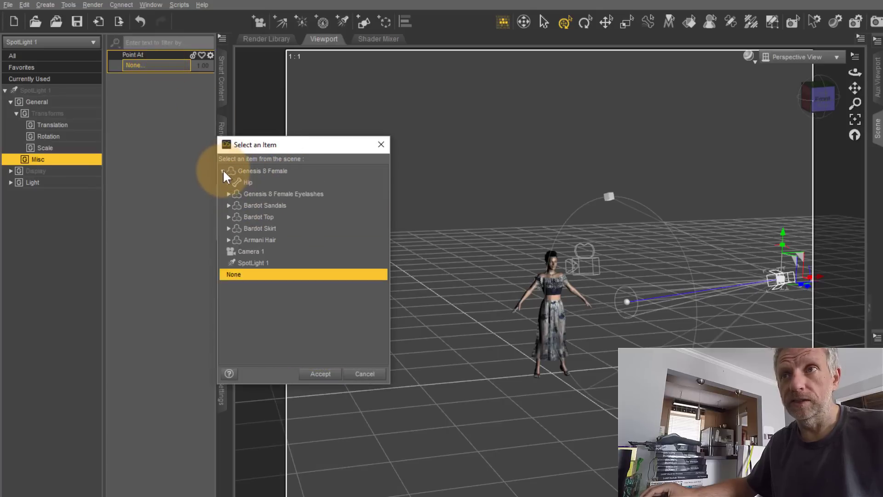
pyautogui.click(228, 183)
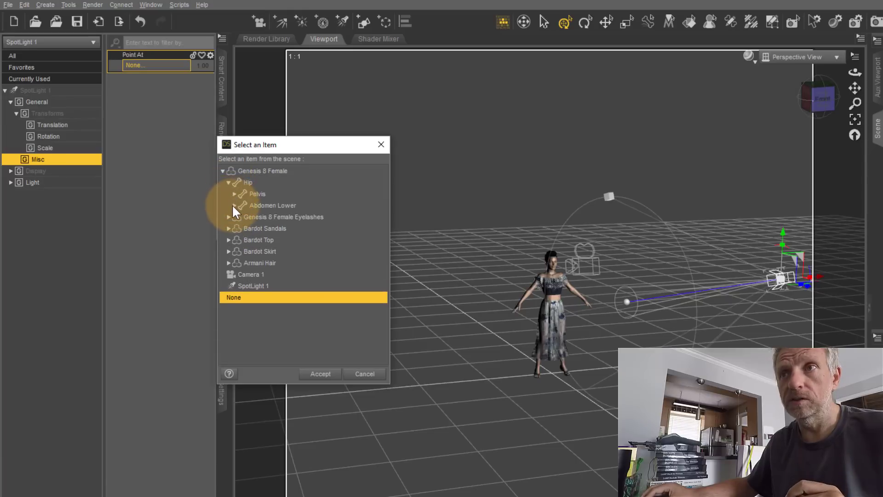
pyautogui.click(233, 205)
pyautogui.click(240, 217)
pyautogui.click(246, 228)
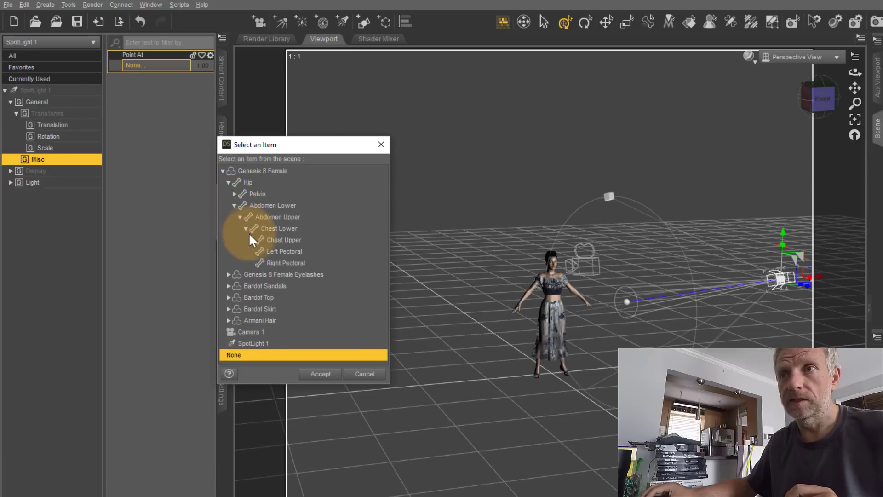
pyautogui.click(251, 239)
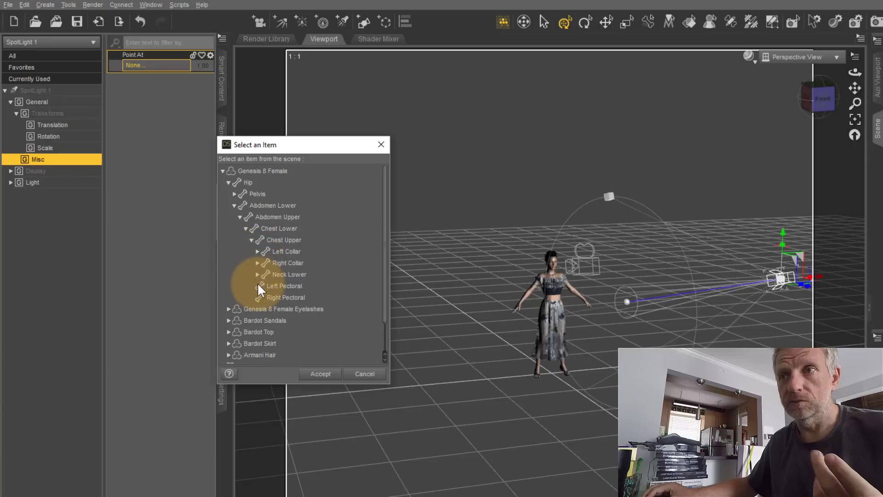
pyautogui.click(257, 275)
pyautogui.click(263, 285)
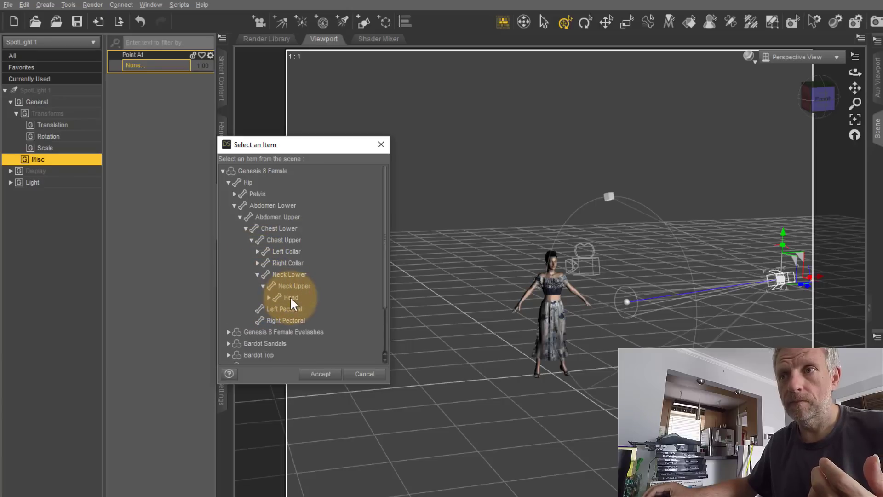
pyautogui.click(290, 297)
pyautogui.click(321, 373)
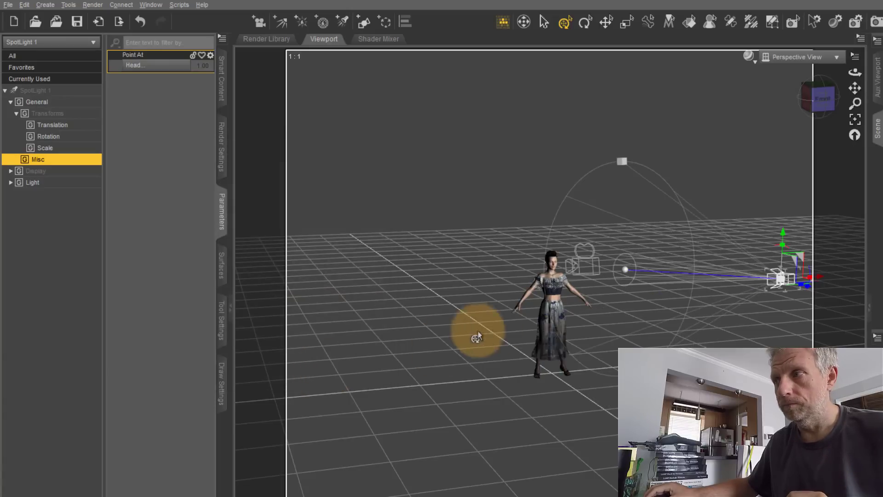
# Move the spotlight across to the figure's right side, in front of her and above head height.
pyautogui.moveTo(656, 354); pyautogui.dragTo(702, 300, button='middle')
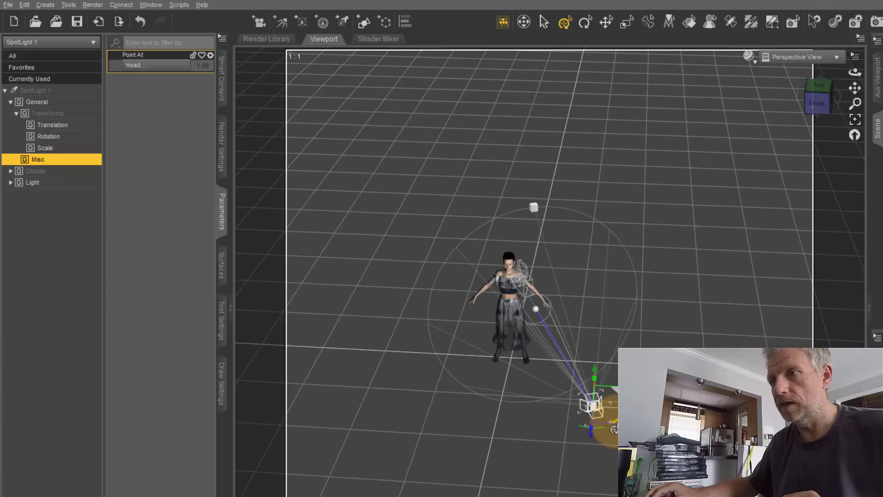
pyautogui.moveTo(614, 429); pyautogui.dragTo(356, 368)
pyautogui.scroll(3, 364, 369)
pyautogui.moveTo(554, 290)
pyautogui.mouseDown(button='middle')
pyautogui.moveTo(561, 284)
pyautogui.moveTo(554, 285)
pyautogui.mouseUp(button='middle')
pyautogui.moveTo(348, 286); pyautogui.dragTo(433, 216)
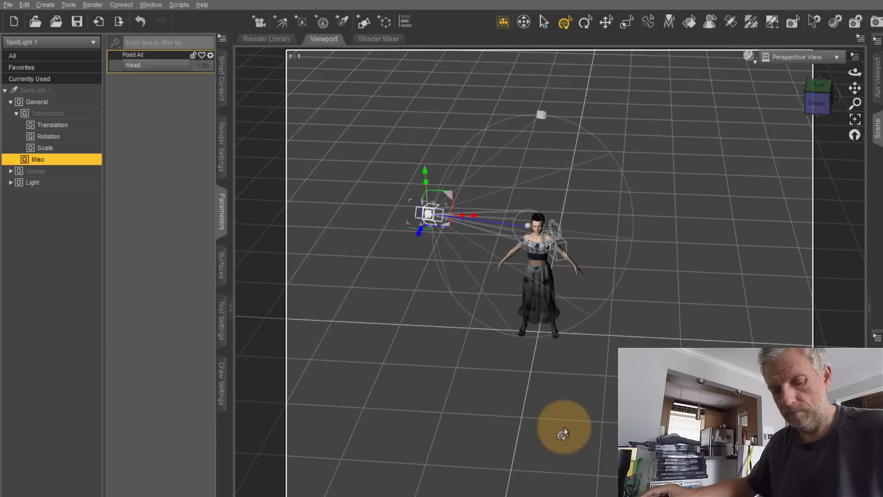
pyautogui.keyDown('alt'); pyautogui.moveTo(563, 434); pyautogui.dragTo(550, 293); pyautogui.keyUp('alt')
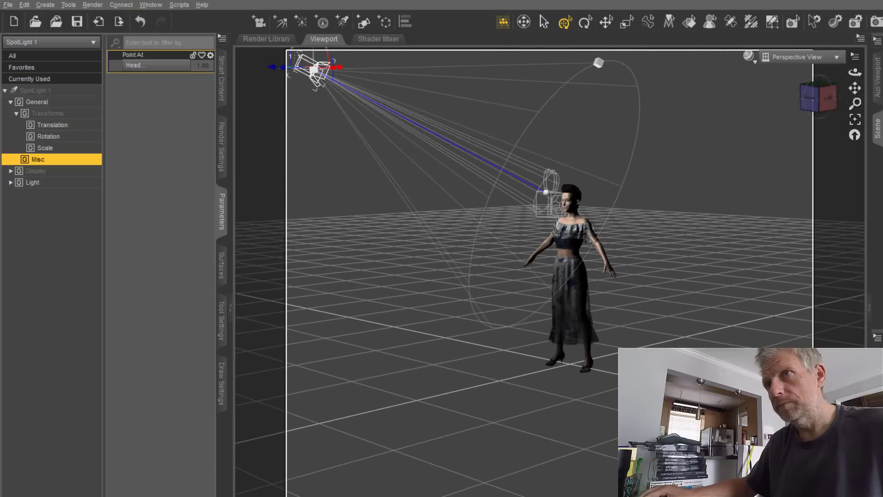
pyautogui.scroll(1, 431, 280)
pyautogui.scroll(-4, 431, 280)
pyautogui.keyDown('alt'); pyautogui.moveTo(432, 280); pyautogui.dragTo(576, 345, button='right'); pyautogui.keyUp('alt')
pyautogui.scroll(-2, 417, 243)
pyautogui.scroll(4, 417, 239)
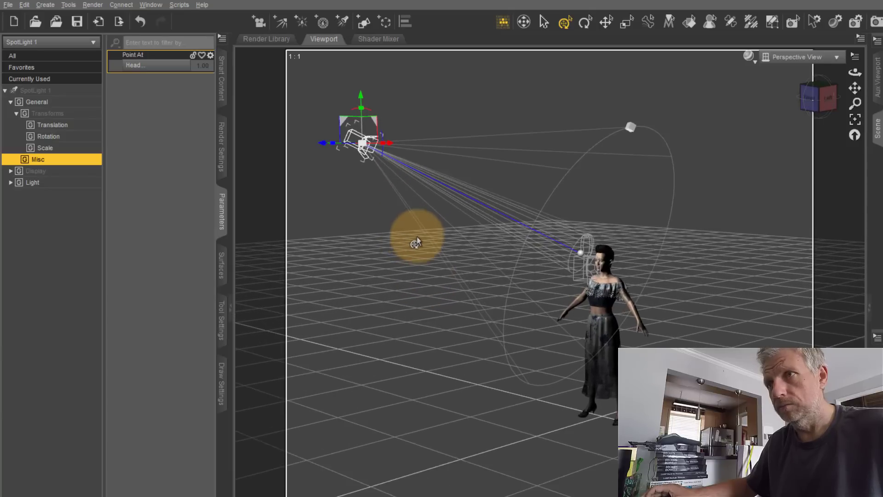
# Show the auxiliary viewport's Camera 1 render preview of the figure's face beside the main viewport.
pyautogui.scroll(2, 417, 238)
pyautogui.keyDown('alt'); pyautogui.moveTo(416, 238); pyautogui.dragTo(552, 292, button='right'); pyautogui.keyUp('alt')
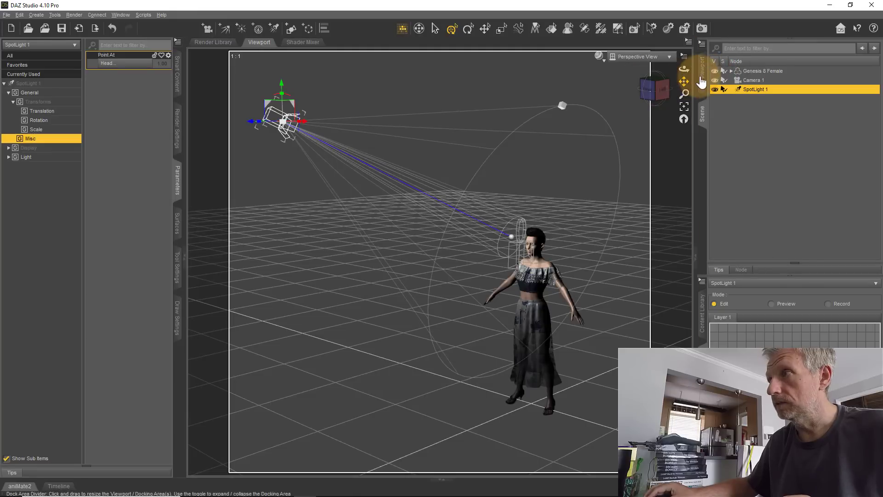
pyautogui.click(701, 78)
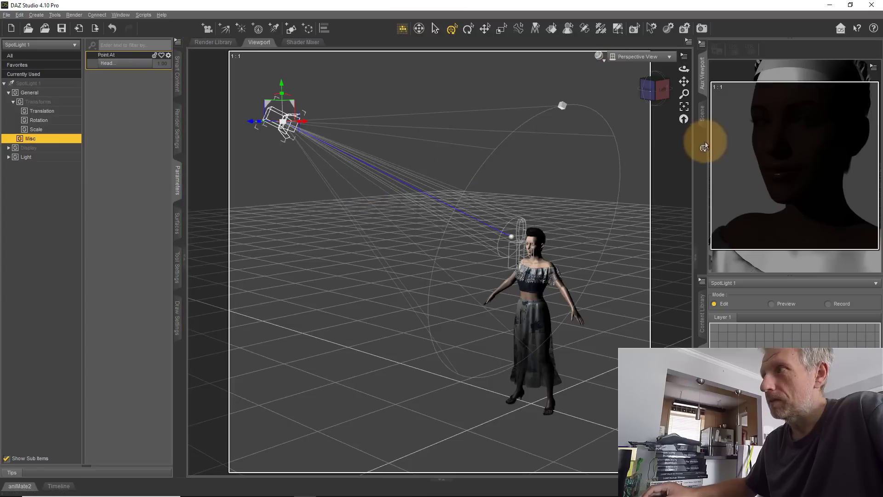
pyautogui.click(703, 115)
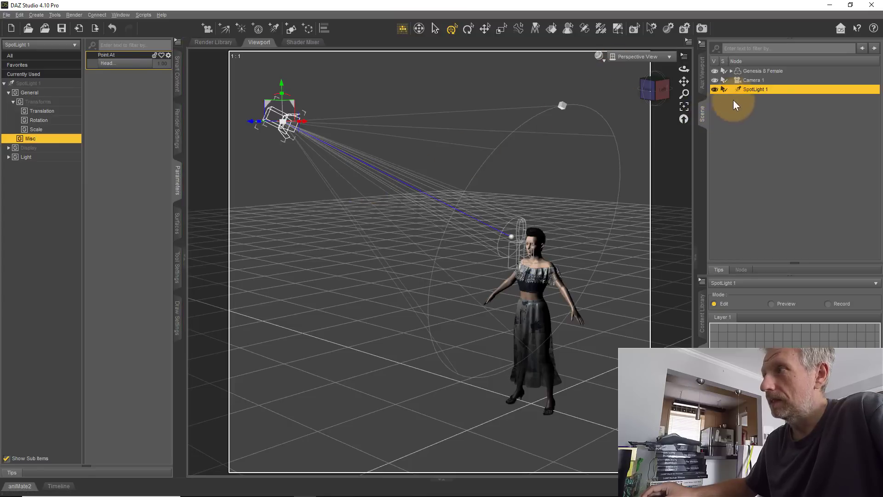
pyautogui.click(706, 87)
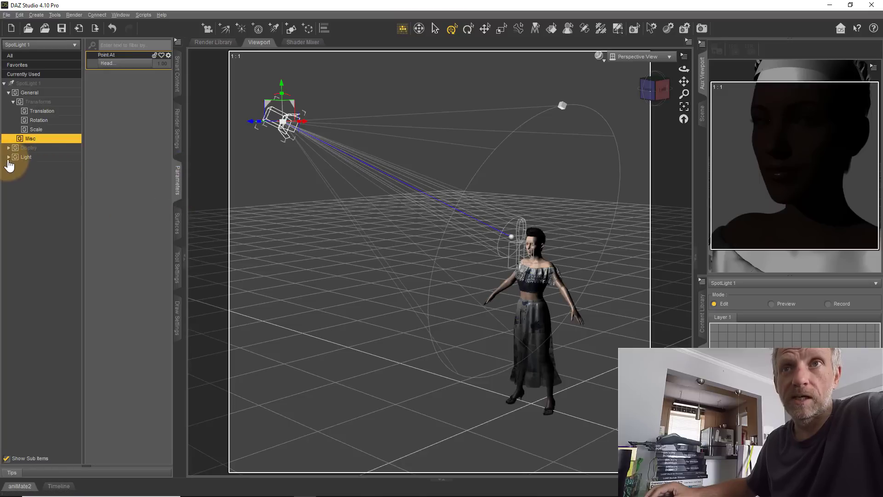
# Set the spotlight's Light Geometry to Rectangle in its area light properties.
pyautogui.click(34, 158)
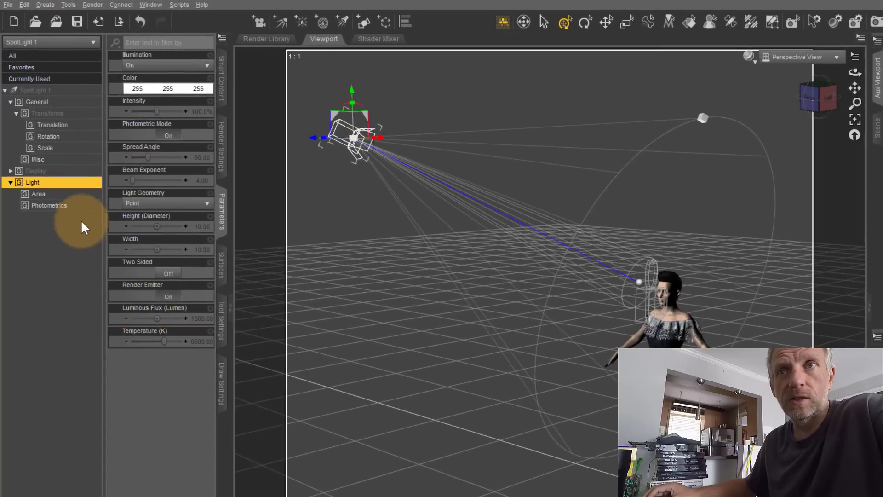
pyautogui.click(55, 195)
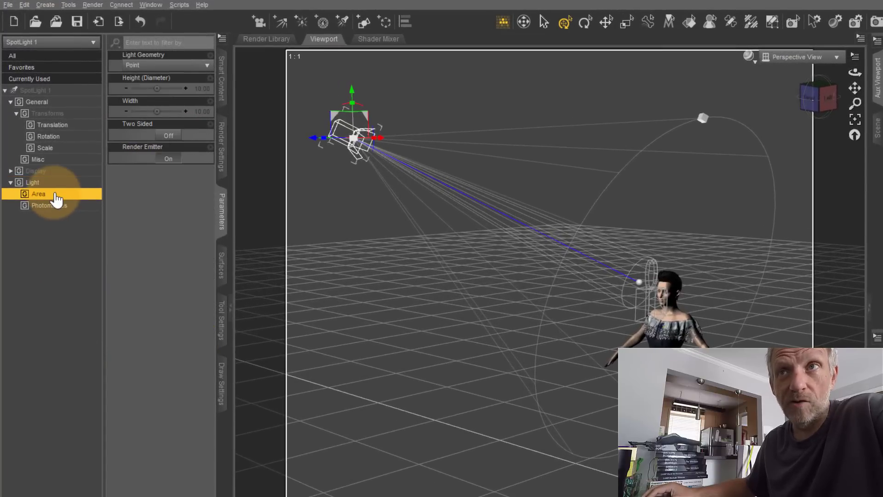
pyautogui.click(153, 69)
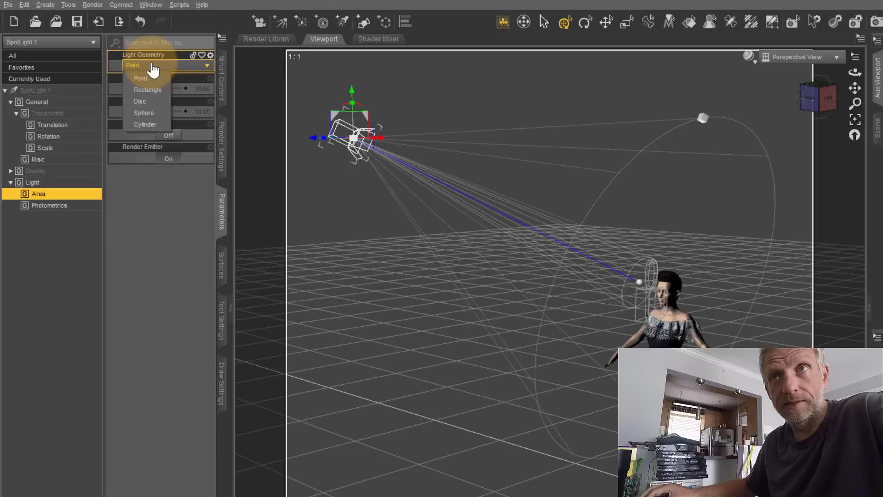
pyautogui.click(164, 89)
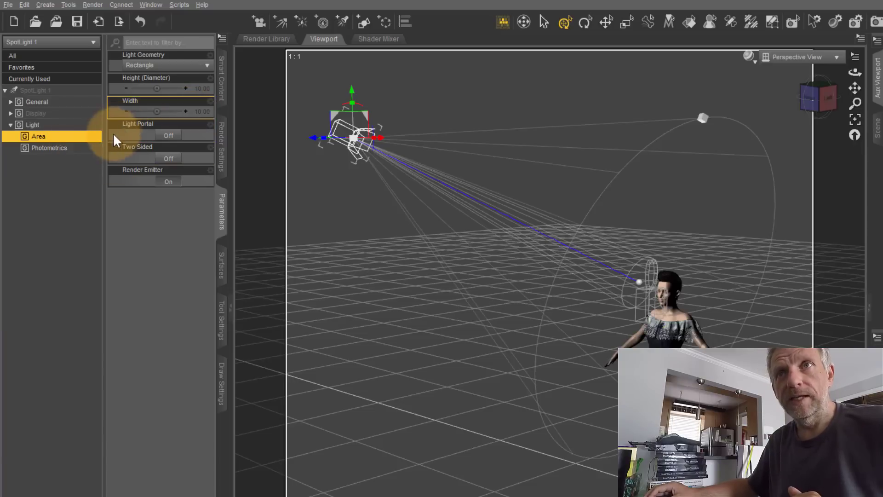
# Set the spotlight's Luminous Flux to 20000 lumens in its photometric properties.
pyautogui.click(84, 155)
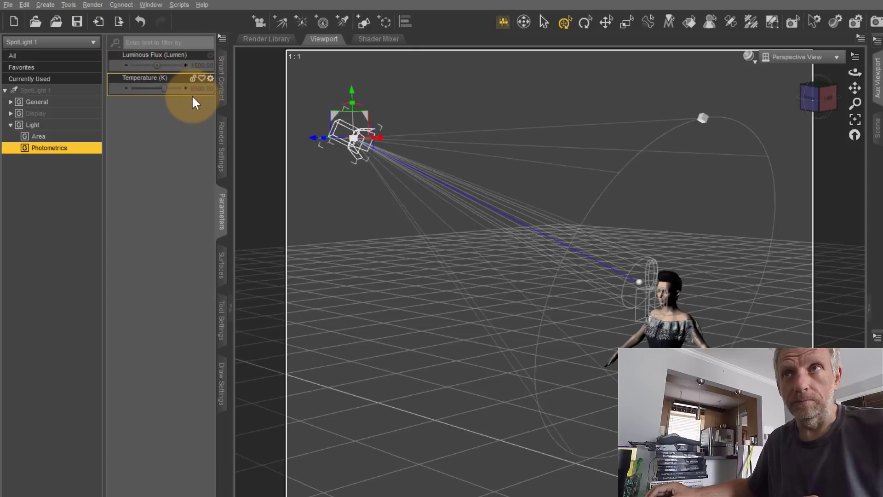
pyautogui.click(195, 65)
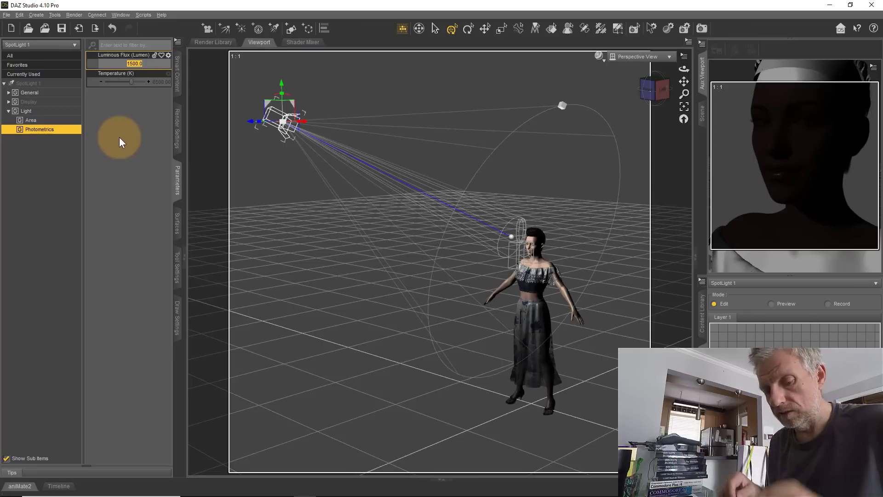
pyautogui.write('2000')
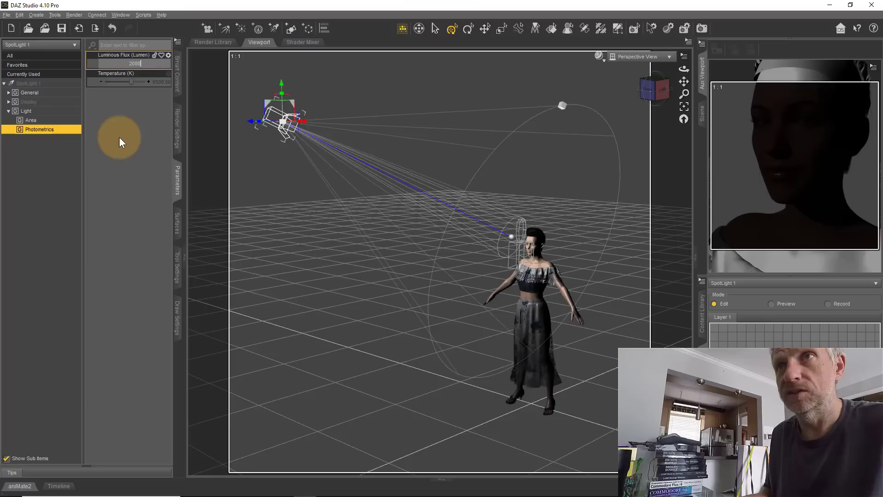
pyautogui.press('Return')
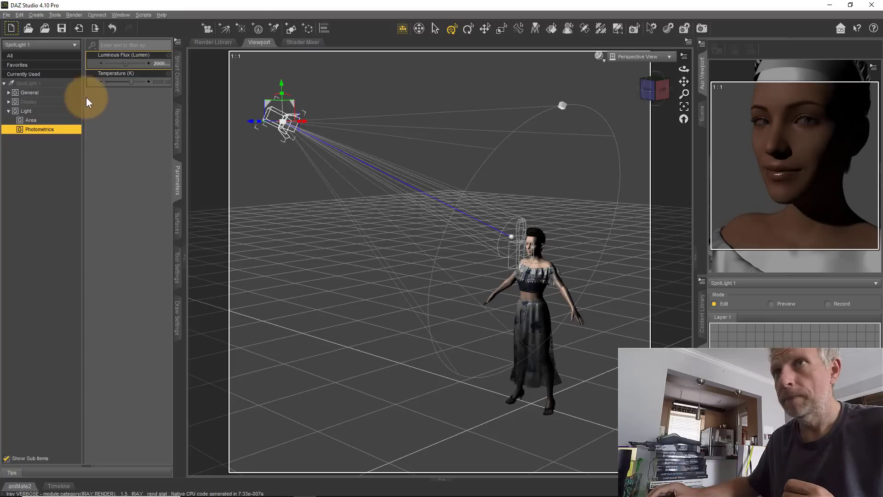
# Try Luminous Flux values of 500000 and 50000 lumens on the spotlight to compare brightness on the face.
pyautogui.click(159, 65)
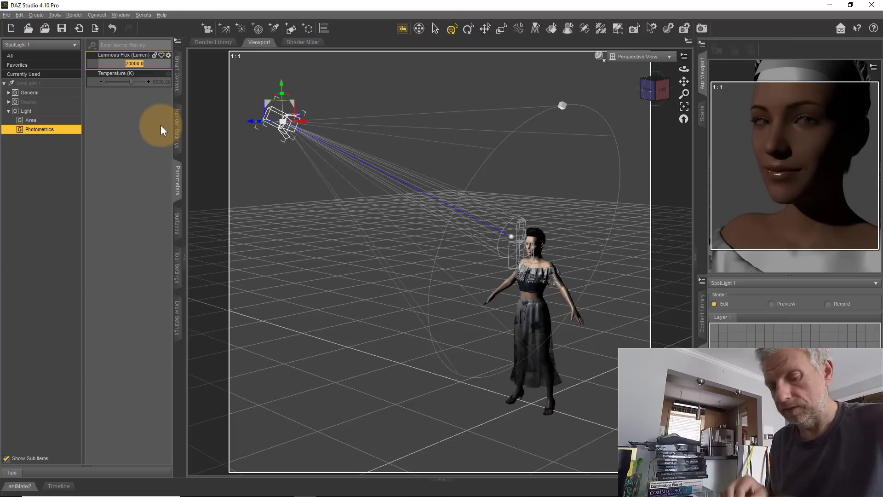
pyautogui.write('500000')
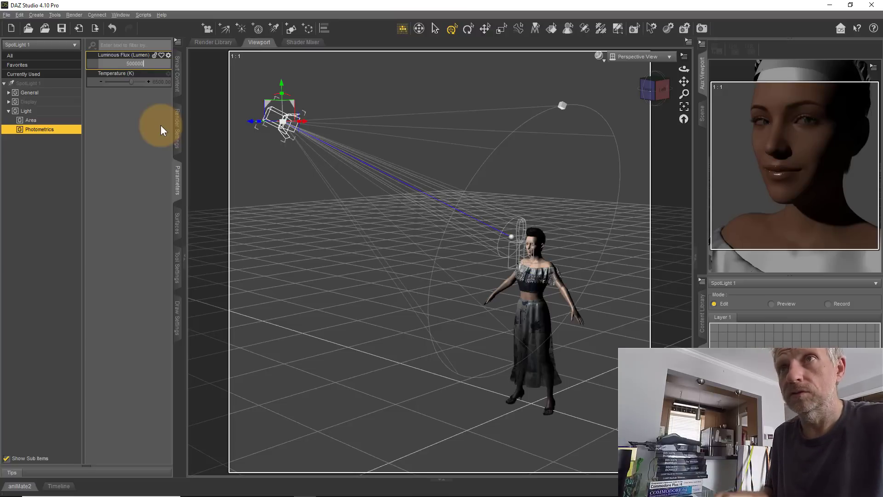
pyautogui.press('Return')
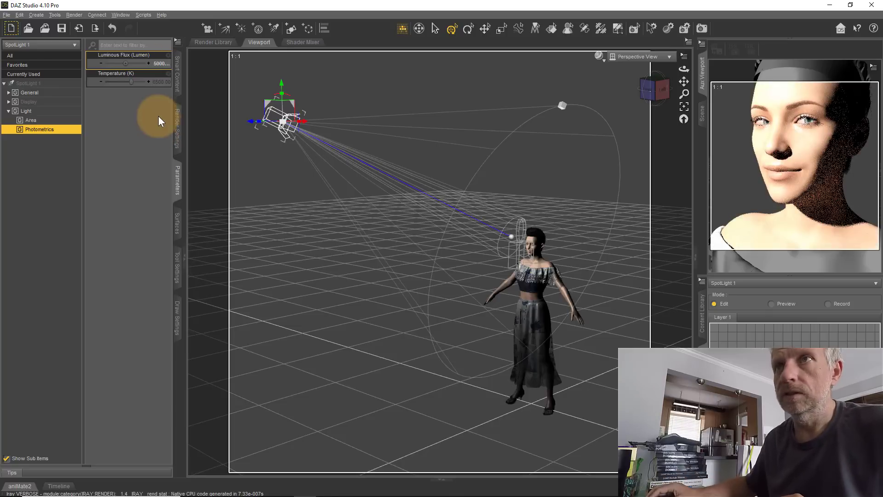
pyautogui.click(158, 63)
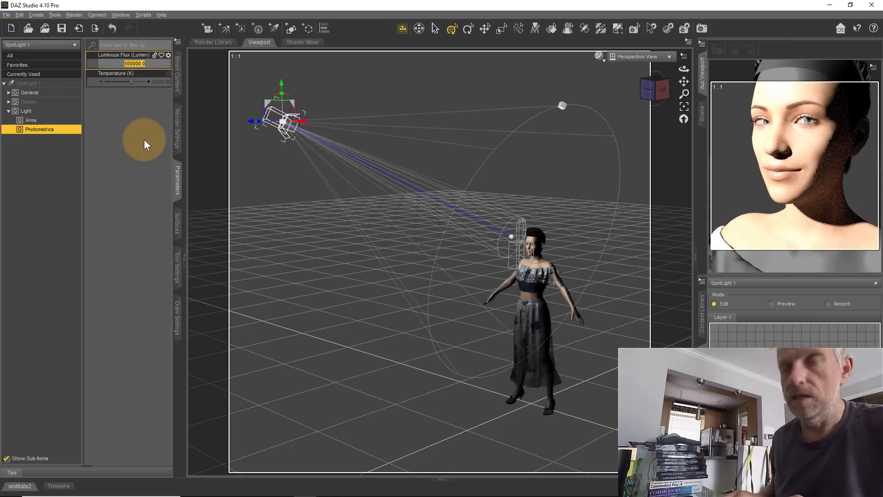
pyautogui.write('50000')
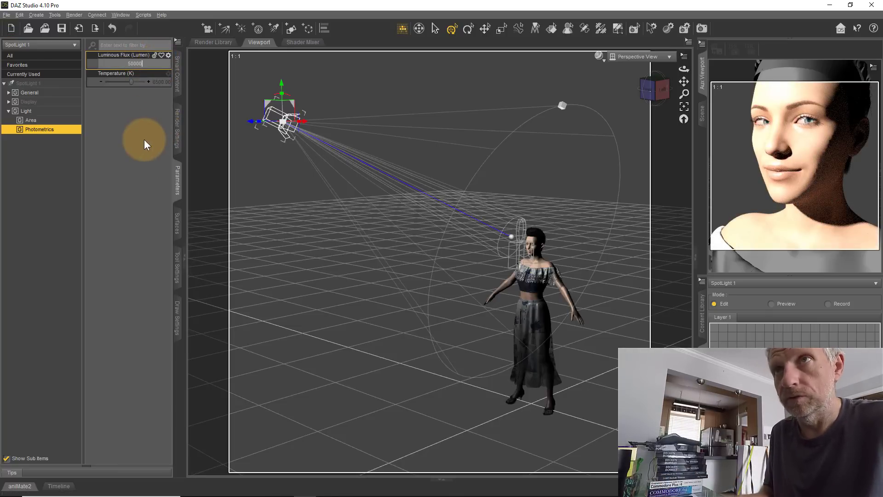
pyautogui.press('Return')
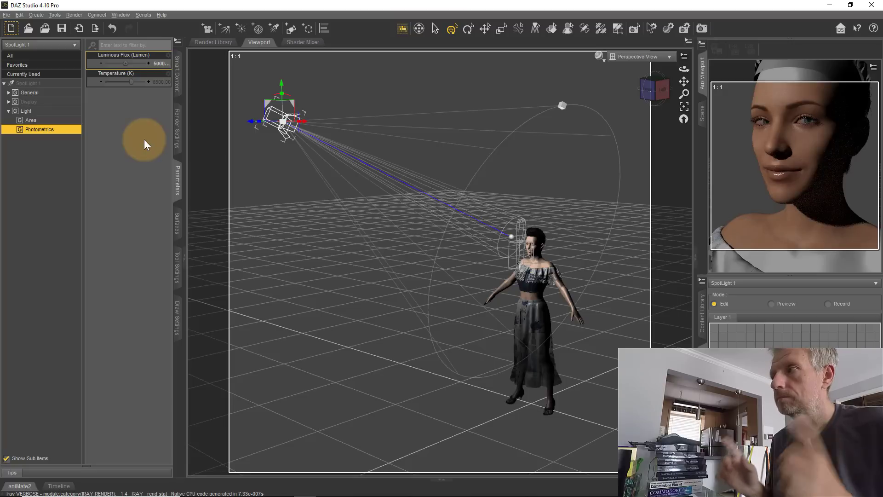
# Try Luminous Flux values of 100 and 100000 lumens on the spotlight.
pyautogui.doubleClick(156, 62)
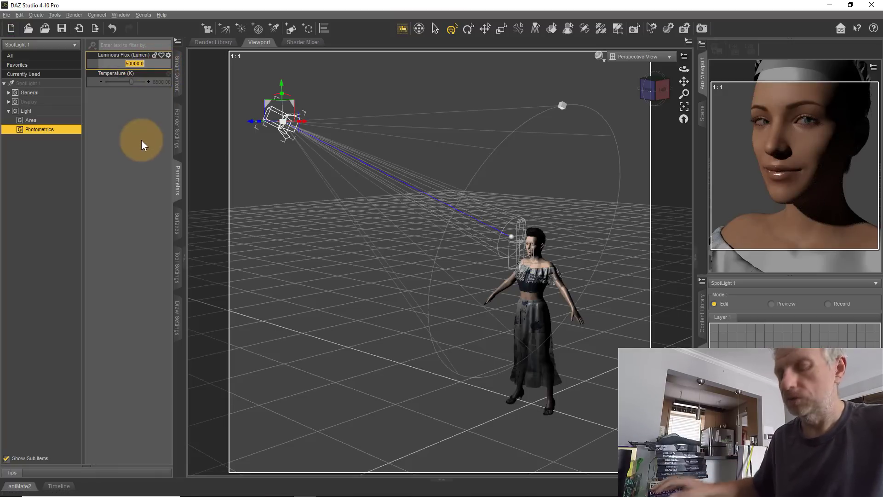
pyautogui.write('100')
pyautogui.press('Return')
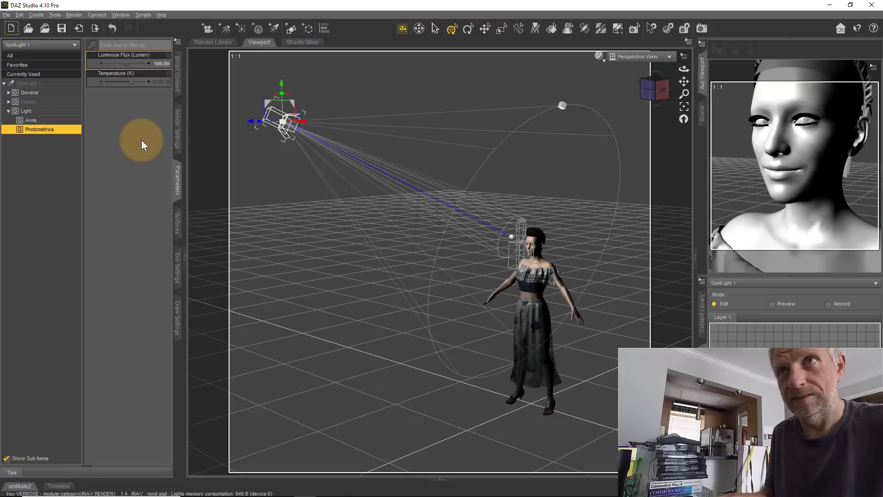
pyautogui.doubleClick(161, 63)
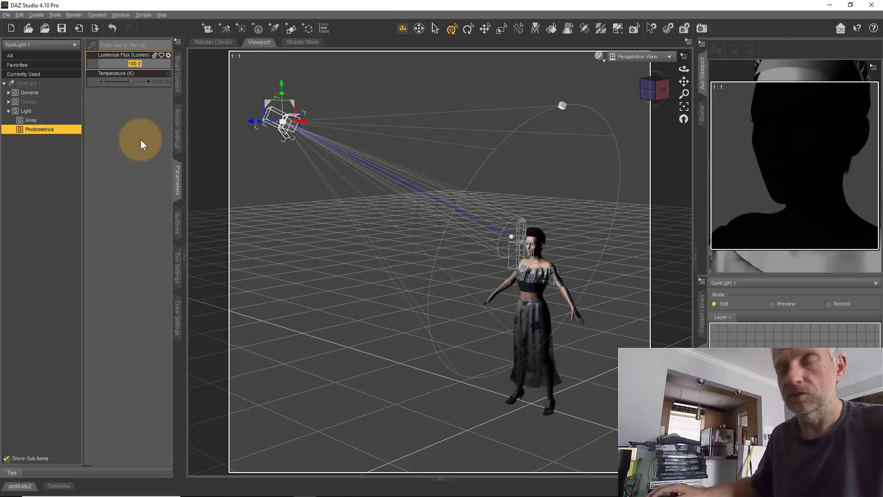
pyautogui.write('0')
pyautogui.press('Return')
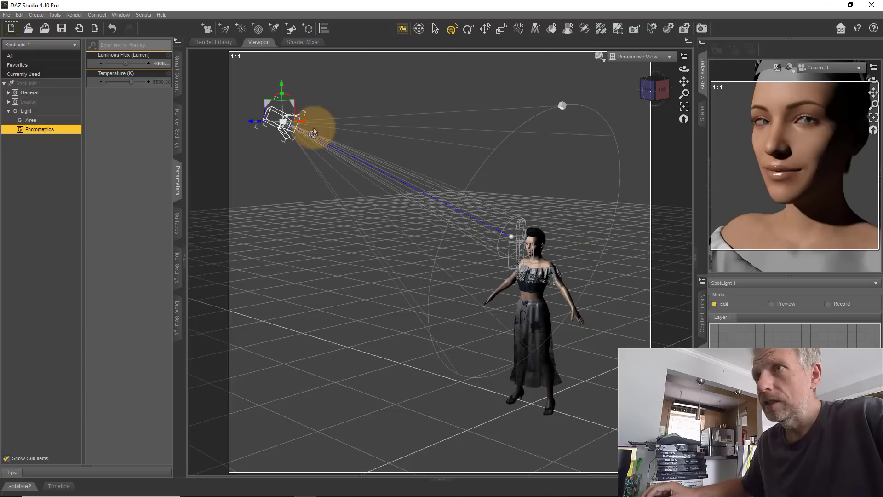
# Lower the spotlight to about the figure's head height and move it along Z closer to her.
pyautogui.moveTo(281, 85); pyautogui.dragTo(290, 180)
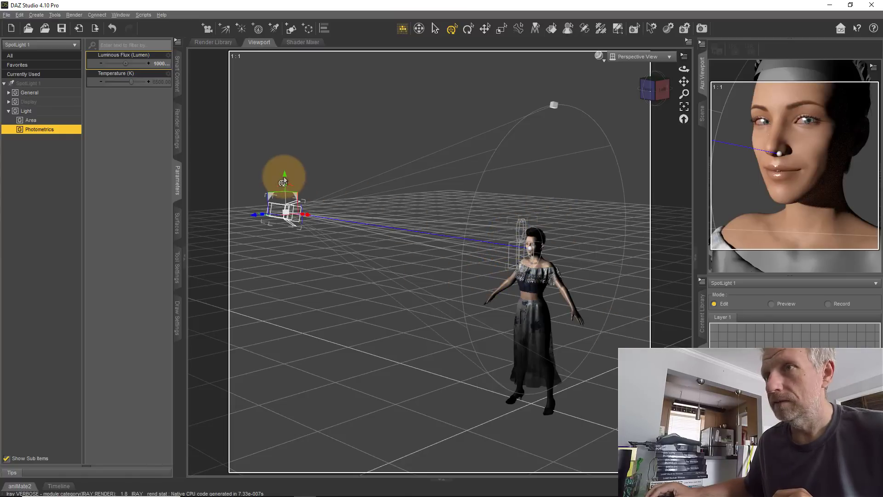
pyautogui.moveTo(285, 179)
pyautogui.mouseDown()
pyautogui.moveTo(282, 262)
pyautogui.moveTo(272, 211)
pyautogui.moveTo(282, 167)
pyautogui.moveTo(285, 184)
pyautogui.mouseUp()
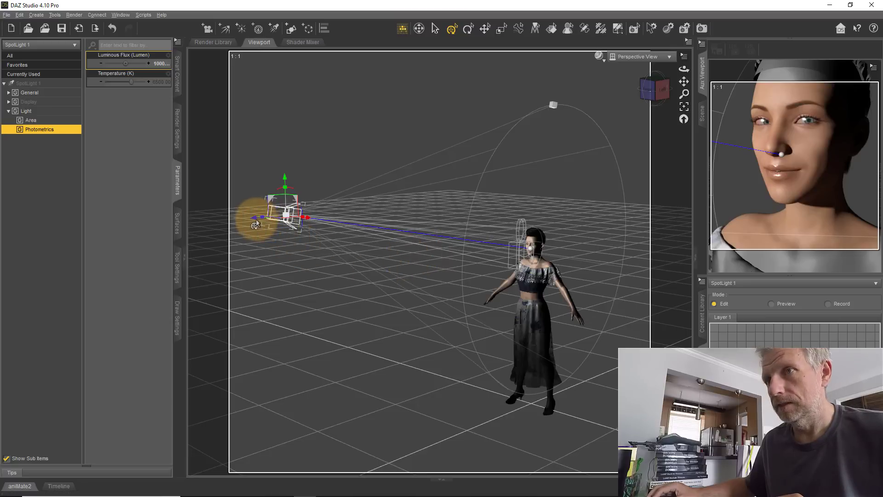
pyautogui.moveTo(256, 224); pyautogui.dragTo(334, 249)
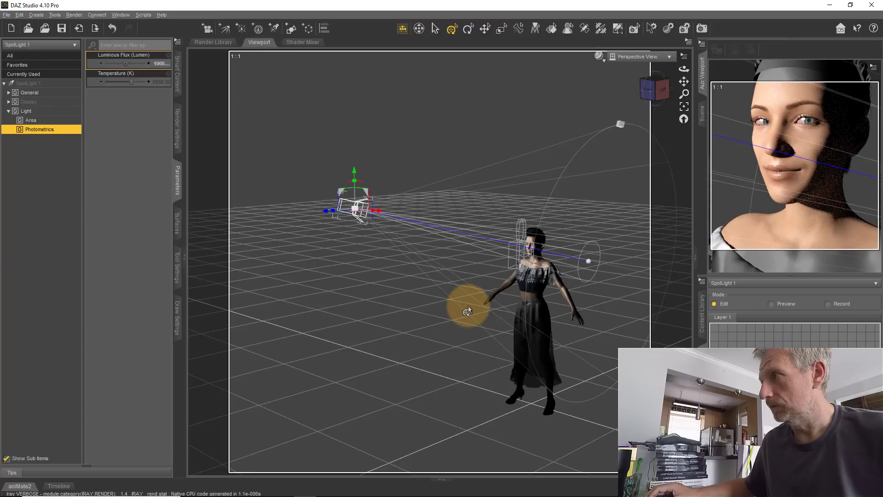
# Set the Luminous Flux of the repositioned spotlight to 50000 lumens.
pyautogui.click(156, 64)
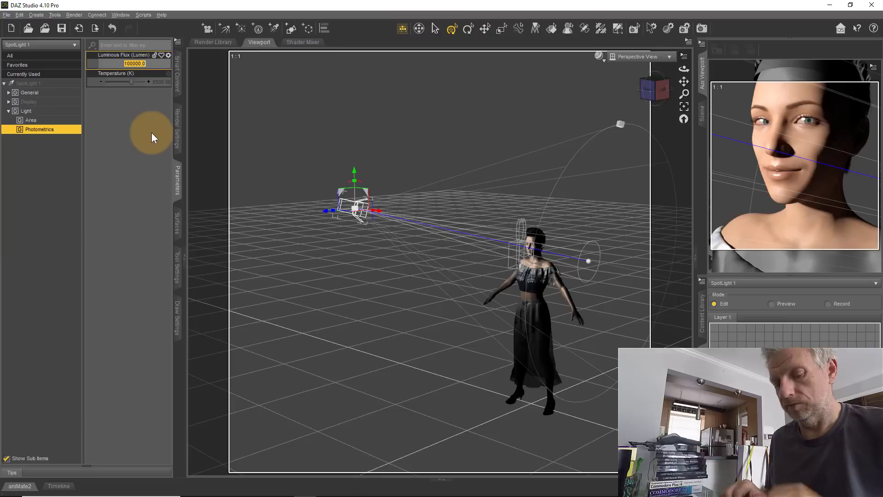
pyautogui.write('50000')
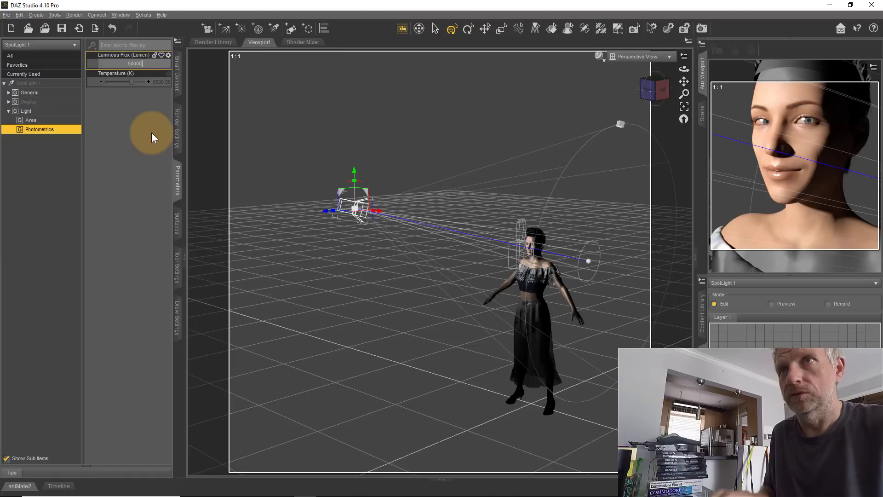
pyautogui.press('Return')
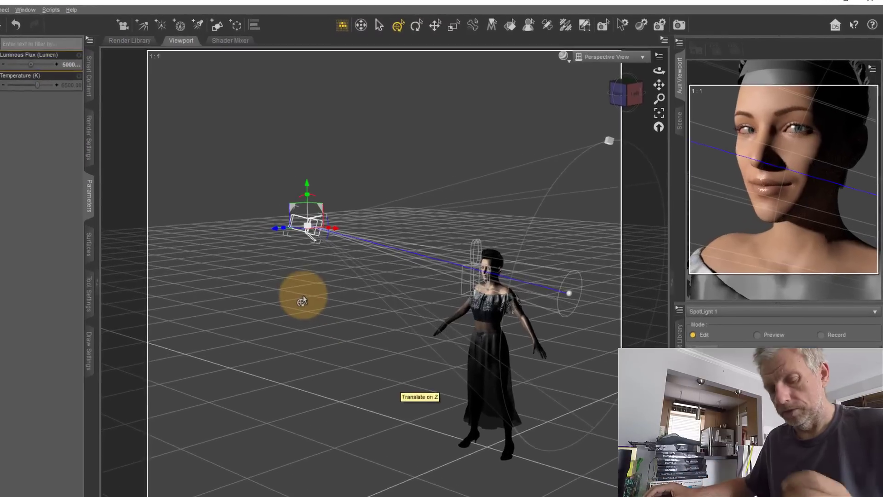
# Slide the spotlight along X across the front of the figure to her left side.
pyautogui.moveTo(386, 275)
pyautogui.mouseDown(button='middle')
pyautogui.moveTo(391, 269)
pyautogui.moveTo(382, 268)
pyautogui.mouseUp(button='middle')
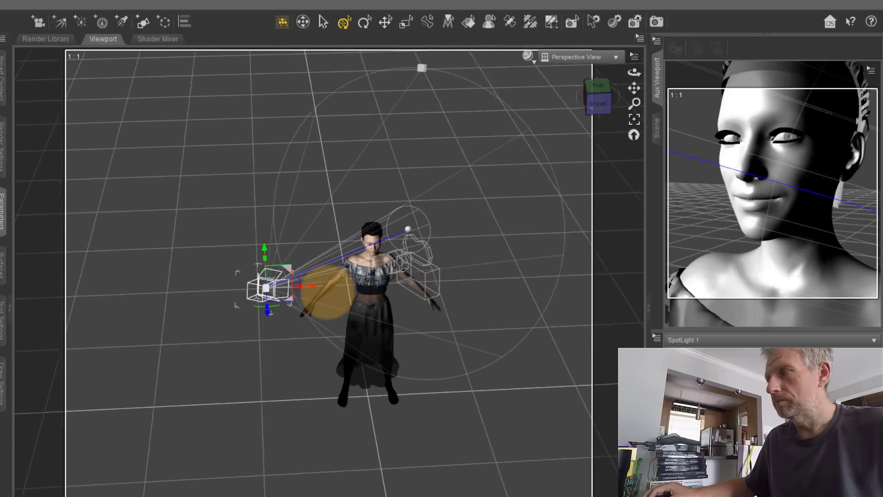
pyautogui.moveTo(328, 292); pyautogui.dragTo(239, 316, button='middle')
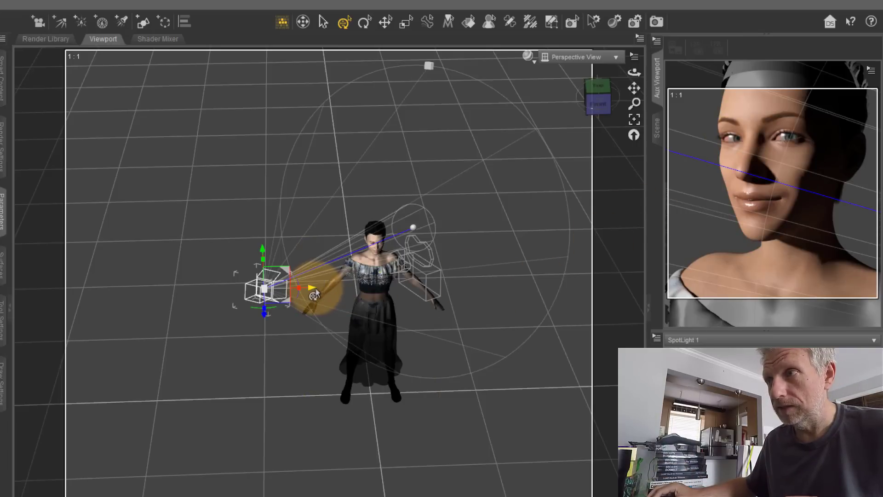
pyautogui.moveTo(314, 295); pyautogui.dragTo(439, 286)
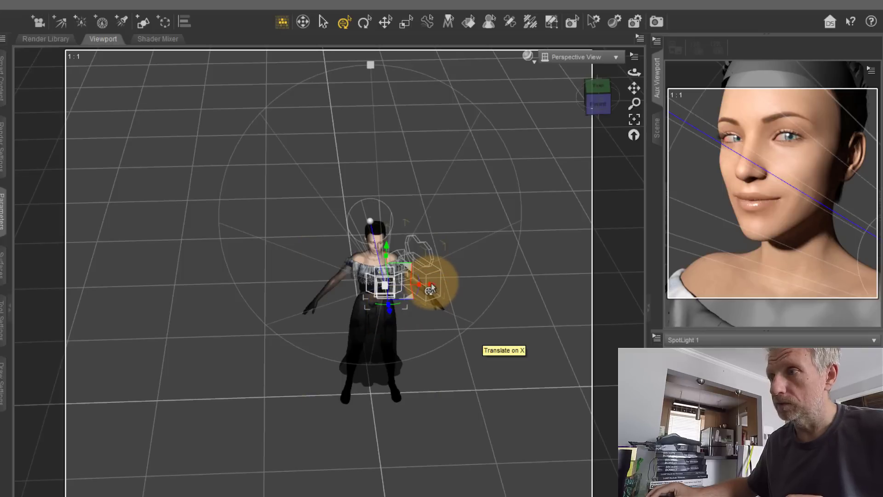
pyautogui.moveTo(430, 289); pyautogui.dragTo(517, 281)
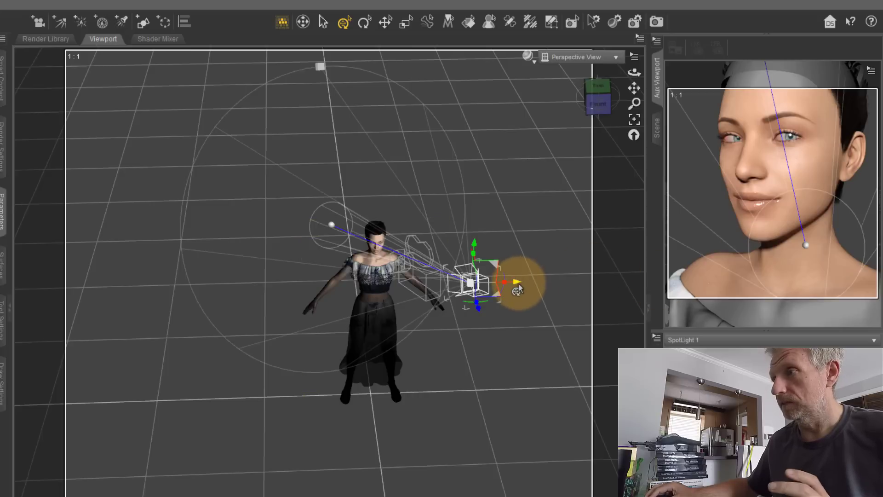
# Deselect the spotlight to check the lit face, then reselect it and move it back to the figure's right side.
pyautogui.click(452, 284)
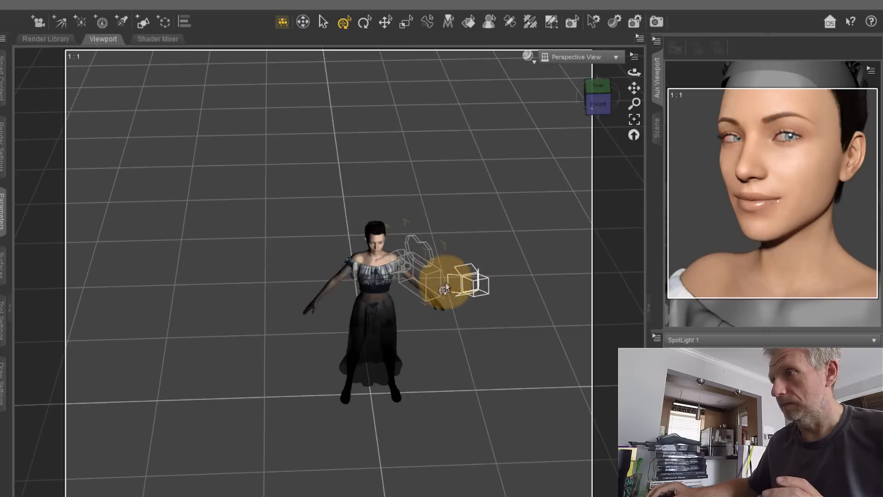
pyautogui.click(469, 281)
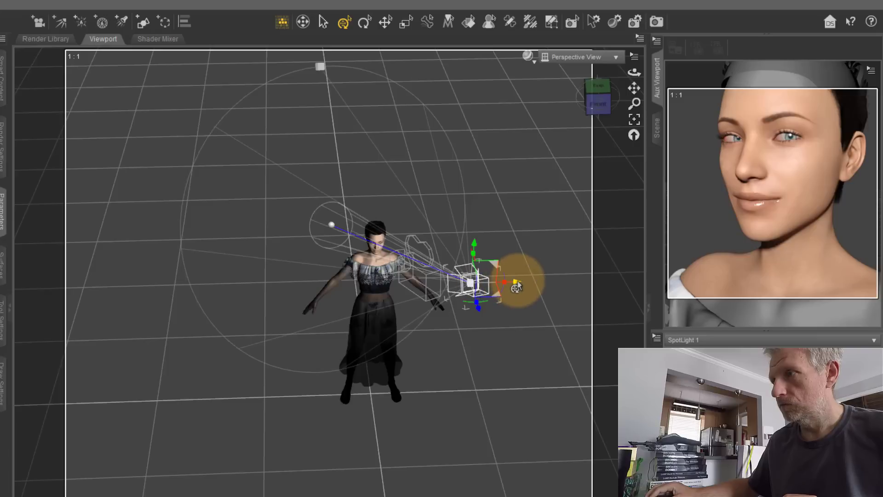
pyautogui.moveTo(516, 286); pyautogui.dragTo(351, 227)
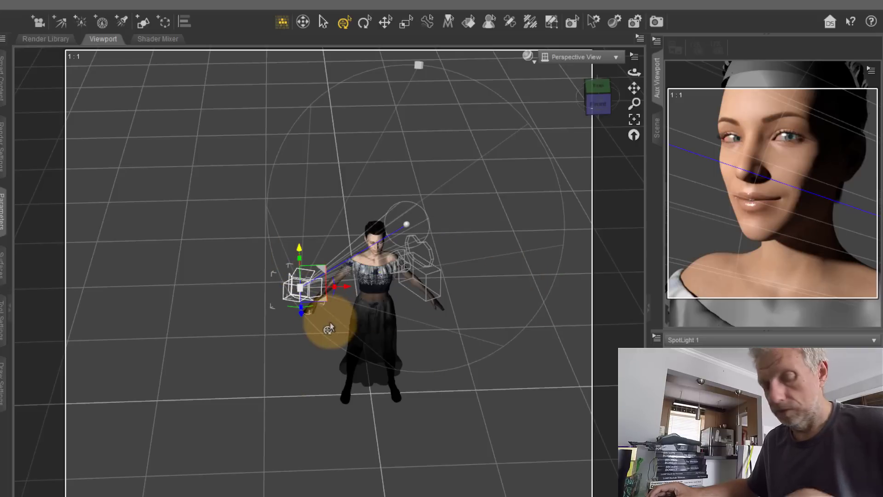
# Try the spotlight low beneath the figure's face, and raise it back along Y above her head height.
pyautogui.moveTo(330, 325); pyautogui.dragTo(331, 291, button='middle')
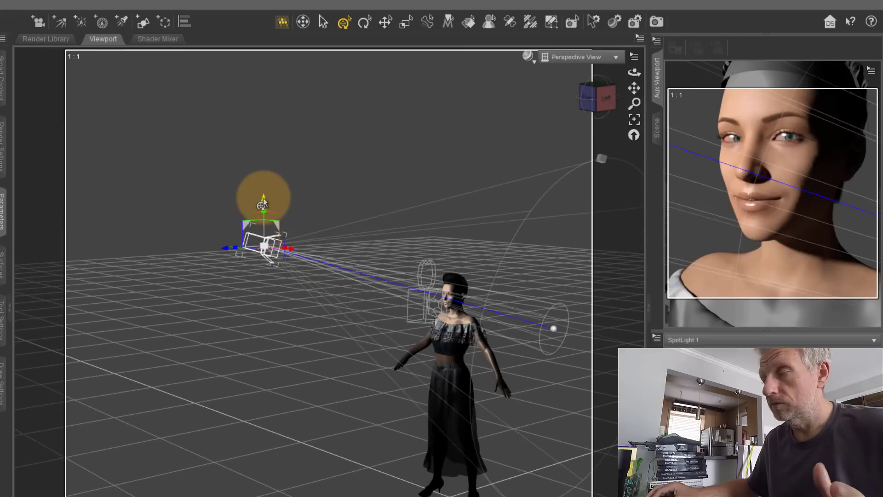
pyautogui.moveTo(263, 204); pyautogui.dragTo(248, 345)
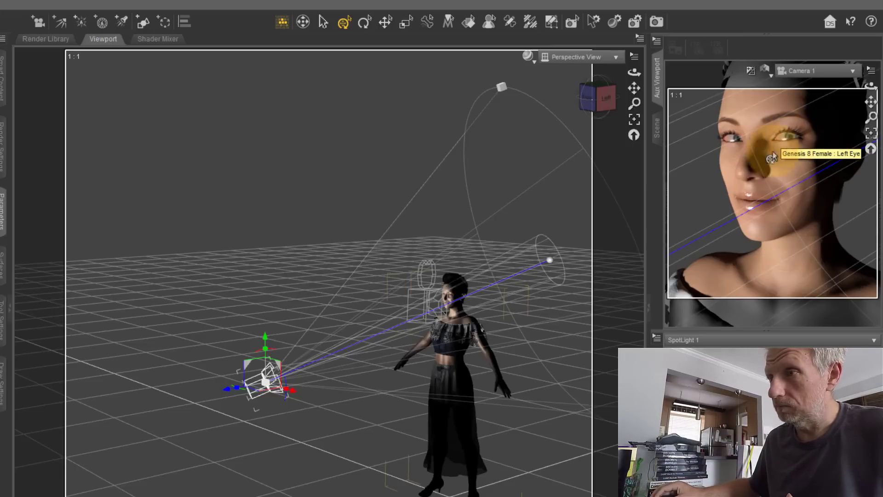
pyautogui.moveTo(264, 337); pyautogui.dragTo(266, 208)
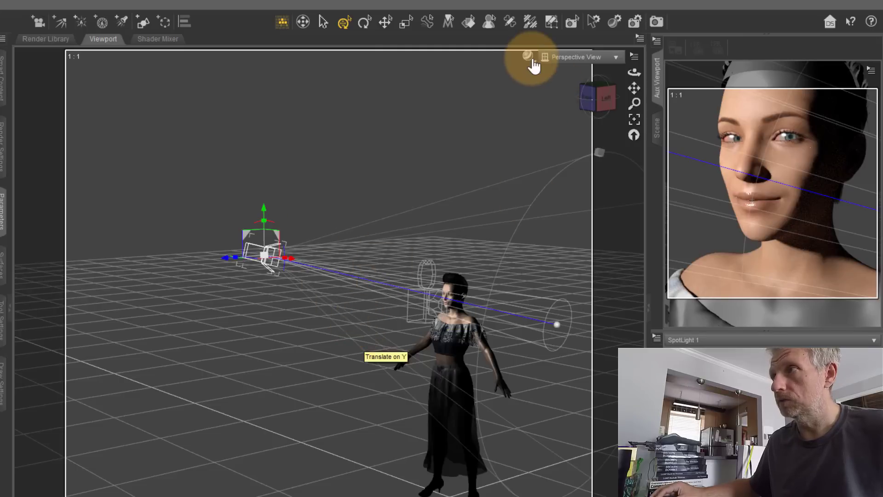
# Show the main viewport in the NVIDIA Iray draw style and view the figure through Camera 1.
pyautogui.click(528, 55)
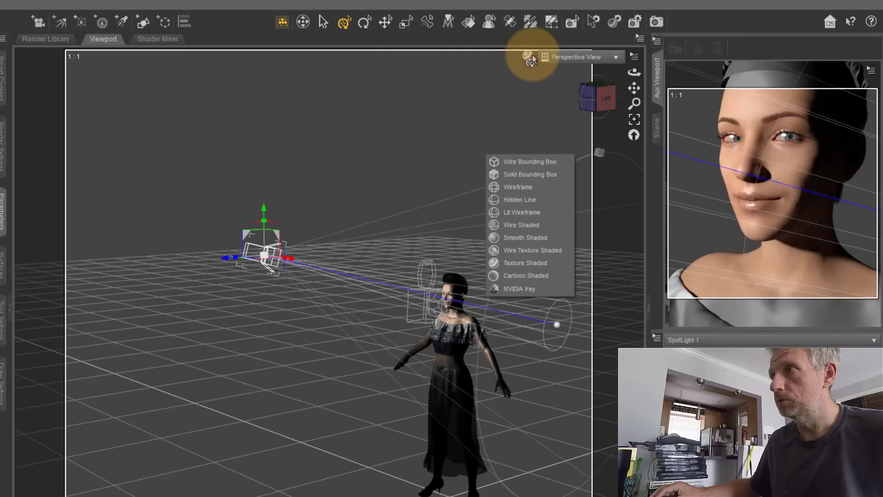
pyautogui.click(534, 289)
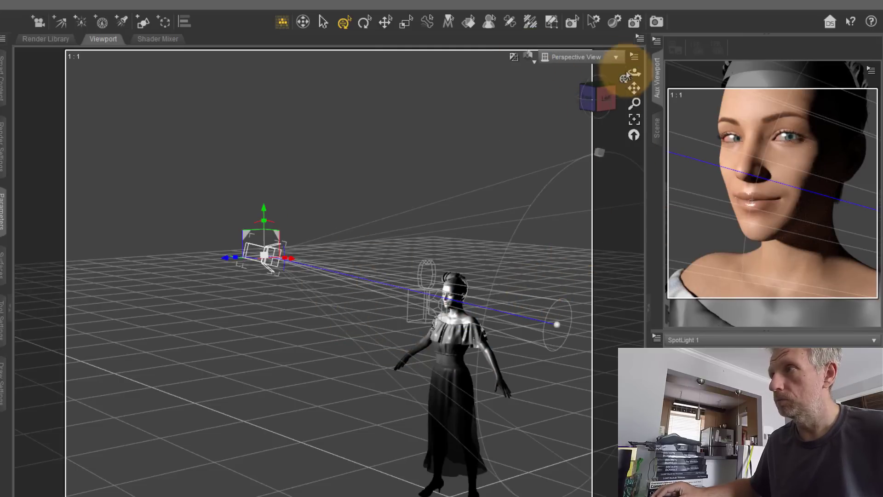
pyautogui.click(617, 55)
pyautogui.click(628, 165)
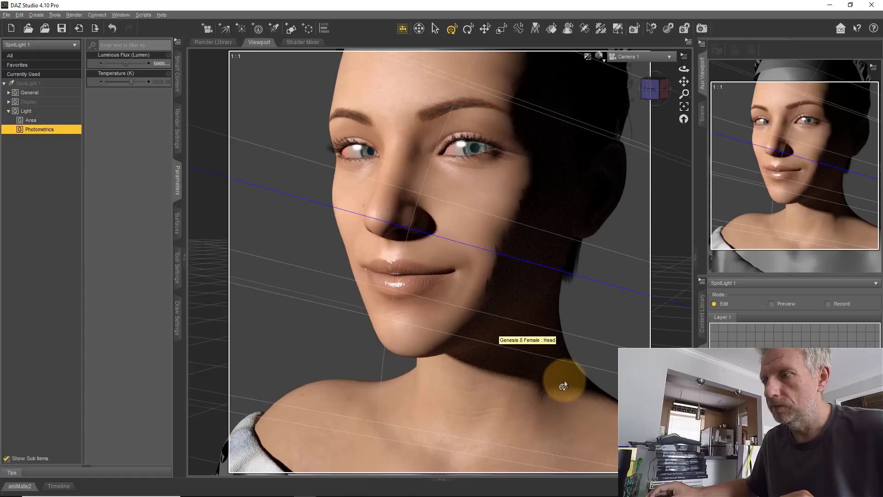
# Set the spotlight's rectangular emitter to a Height of 50 and a Width of 50.
pyautogui.click(41, 121)
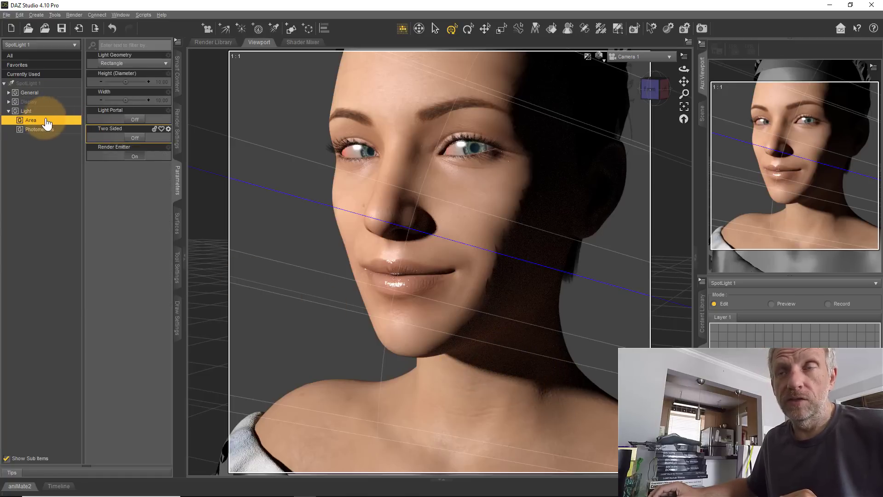
pyautogui.click(156, 82)
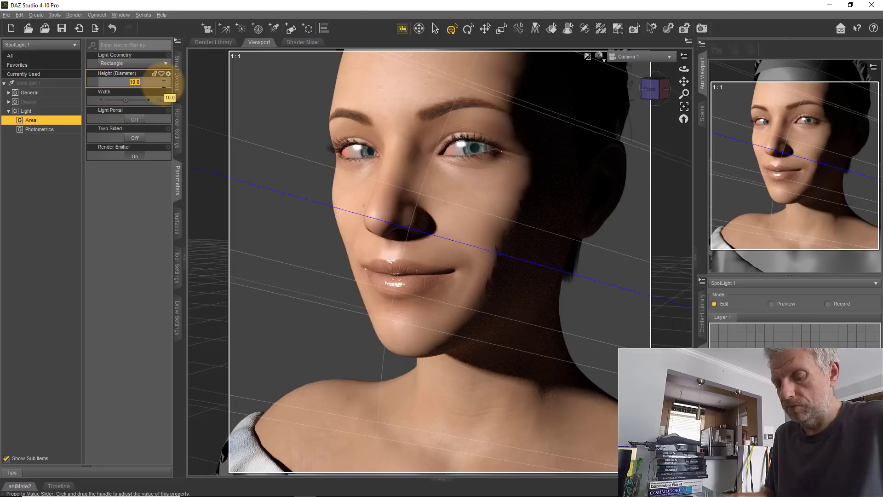
pyautogui.write('50')
pyautogui.press('Return')
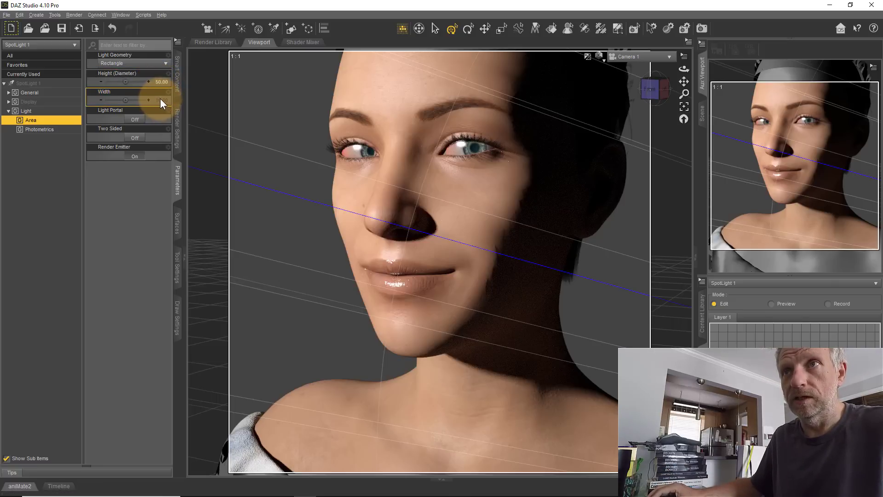
pyautogui.click(160, 99)
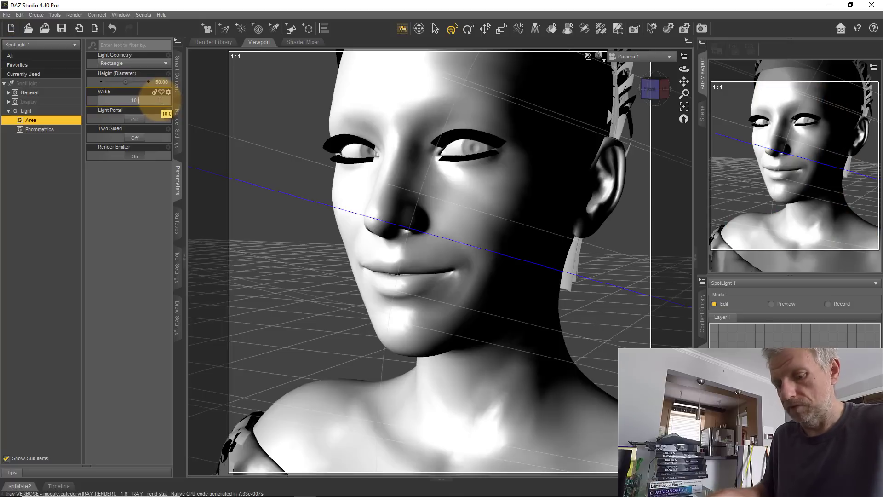
pyautogui.press('Return')
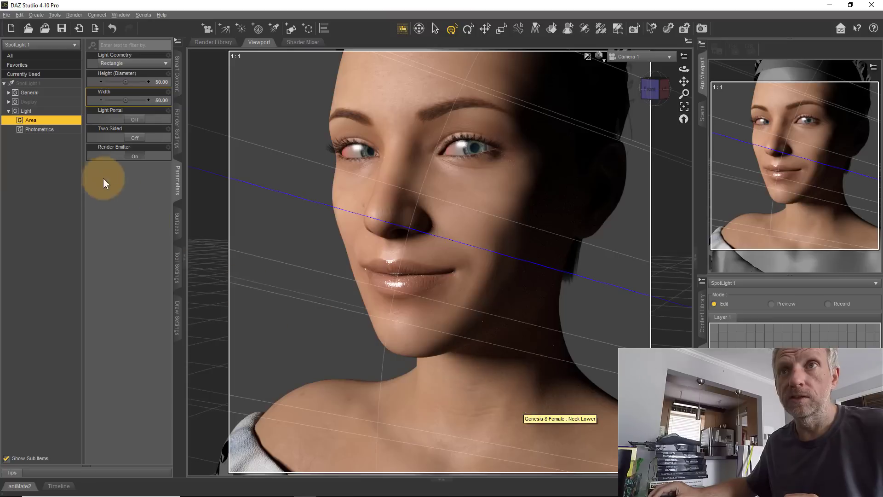
# Set the spotlight's Luminous Flux to 80000 lumens.
pyautogui.click(47, 131)
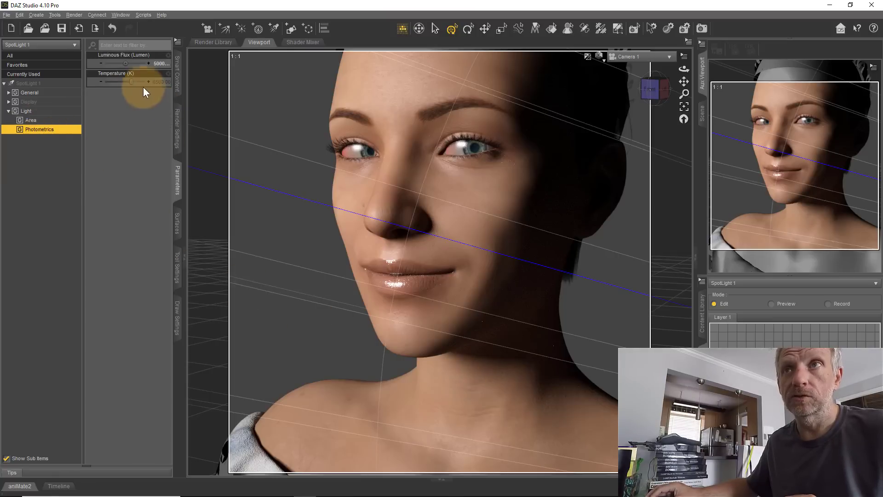
pyautogui.click(157, 62)
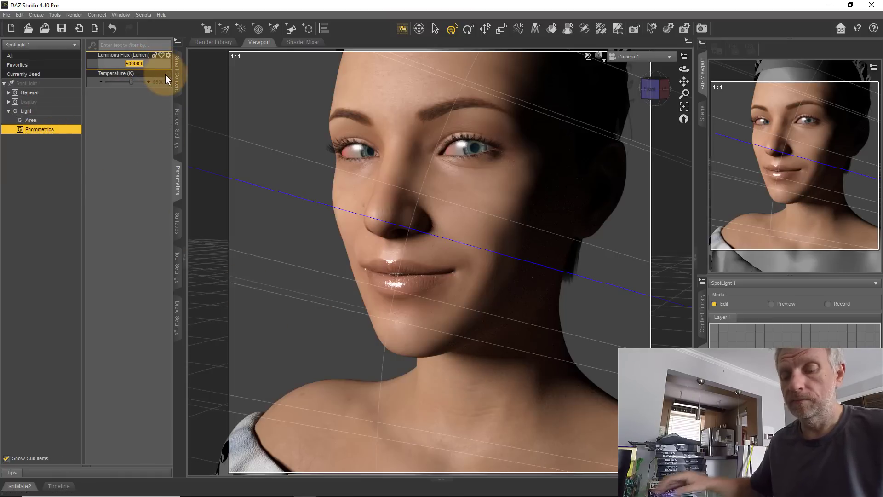
pyautogui.write('8000')
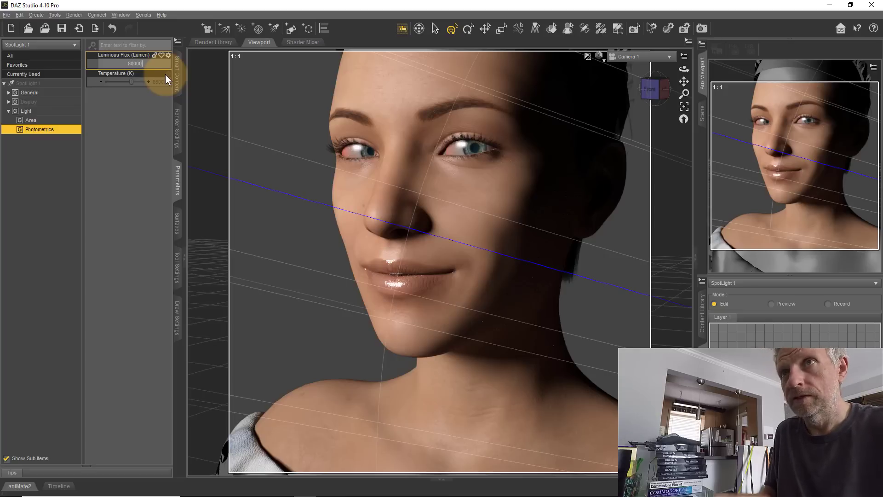
pyautogui.press('Return')
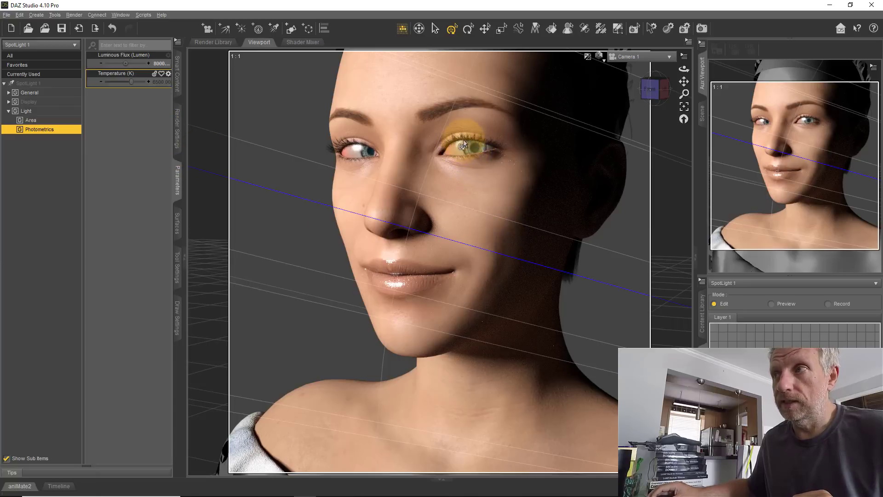
# Undo the spotlight's luminous flux, width and height changes.
pyautogui.click(56, 121)
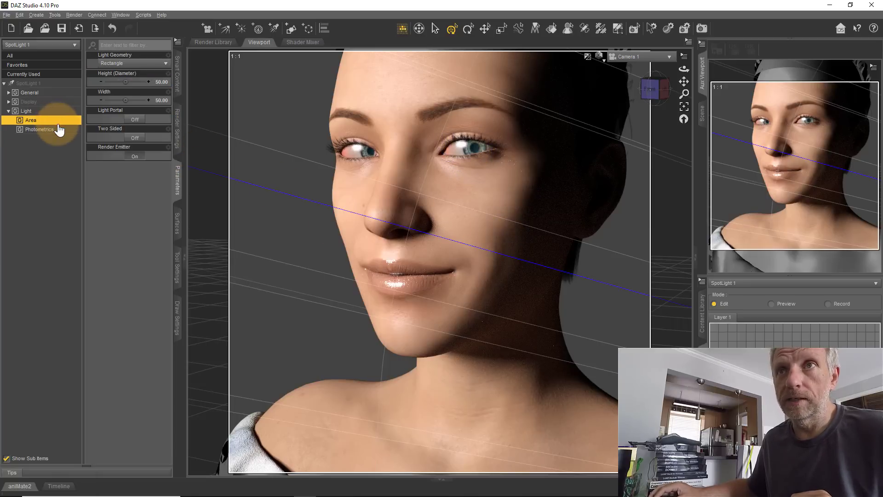
pyautogui.click(58, 130)
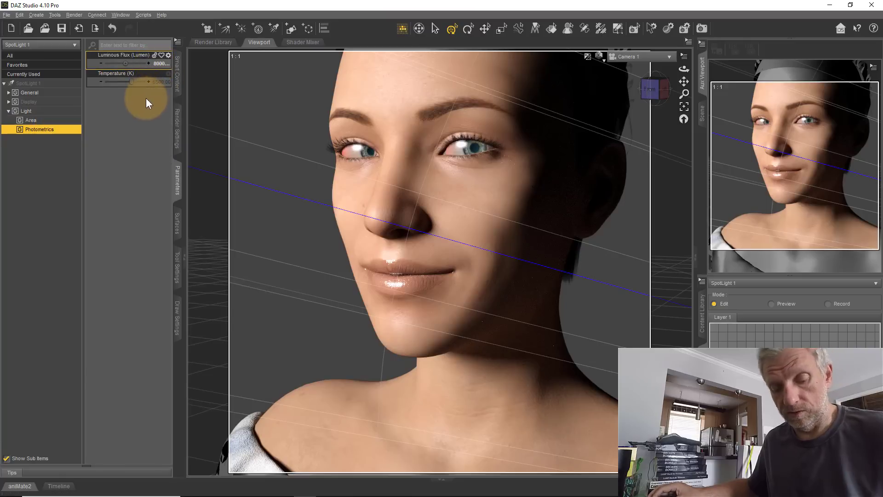
pyautogui.hotkey('ctrl', 'z')
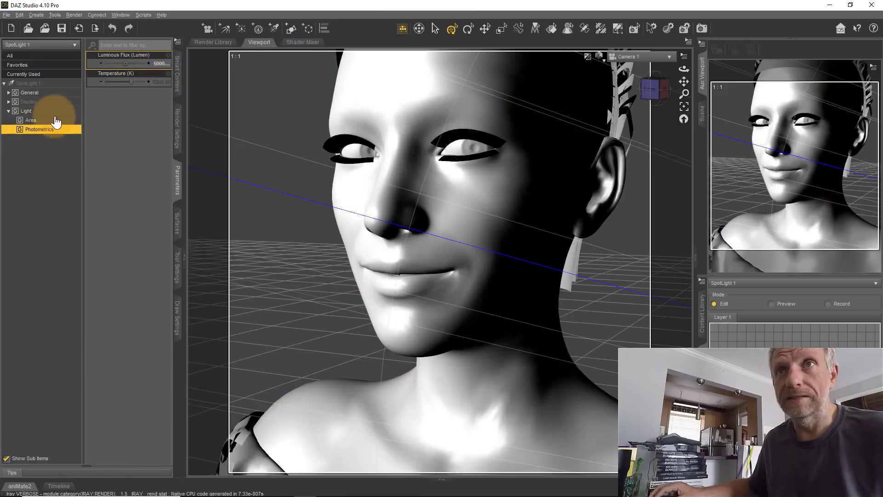
pyautogui.click(57, 121)
pyautogui.hotkey('ctrl', 'z')
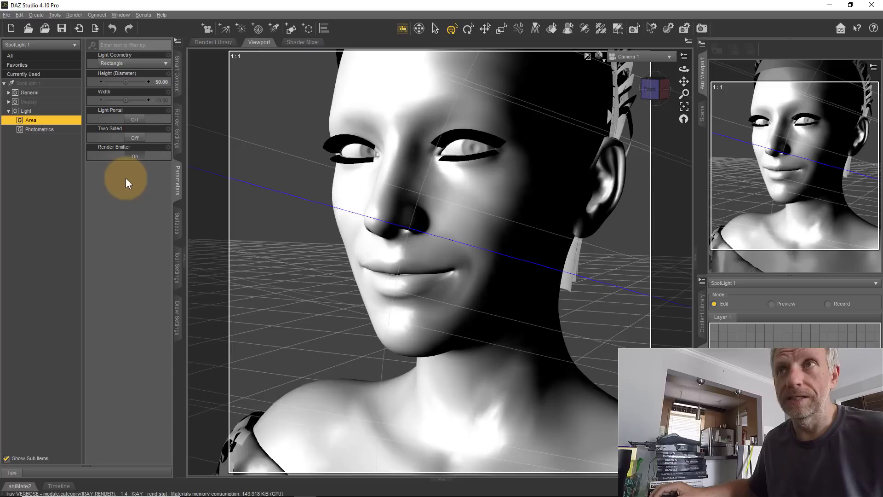
pyautogui.hotkey('ctrl', 'z')
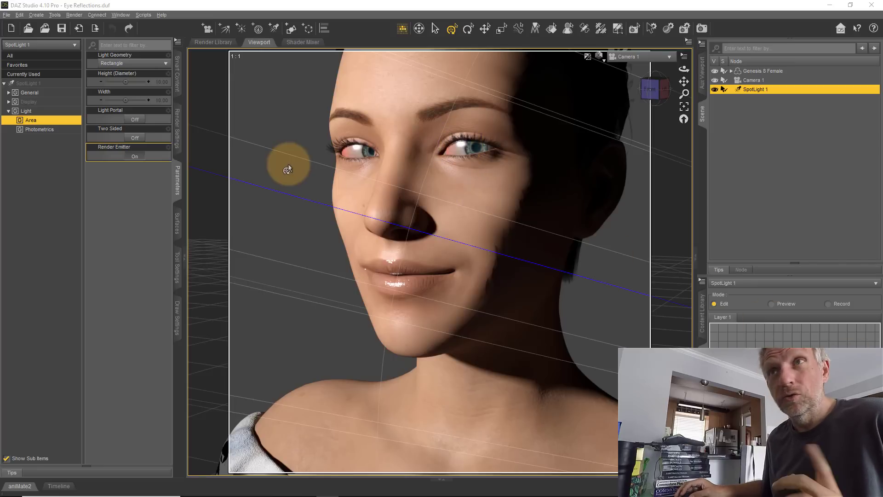
# Try Sphere as the spotlight's Light Geometry and switch it to Disc to compare the eye reflections.
pyautogui.click(164, 69)
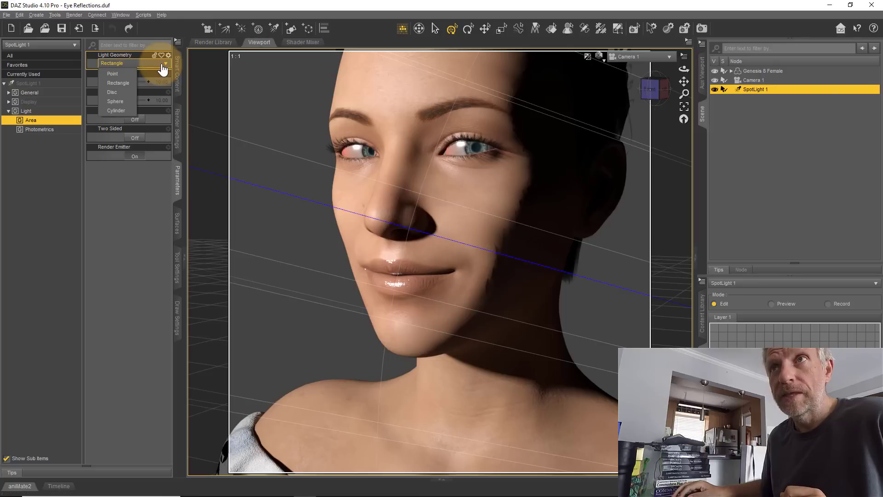
pyautogui.click(127, 101)
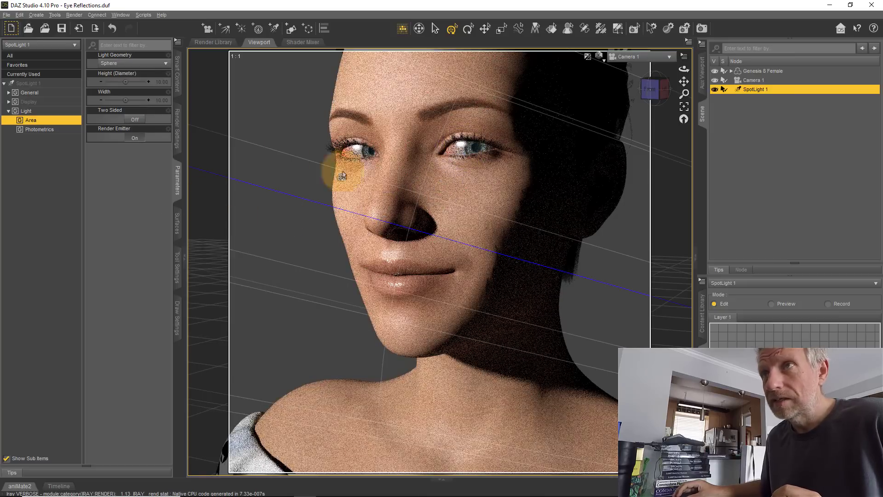
pyautogui.click(133, 63)
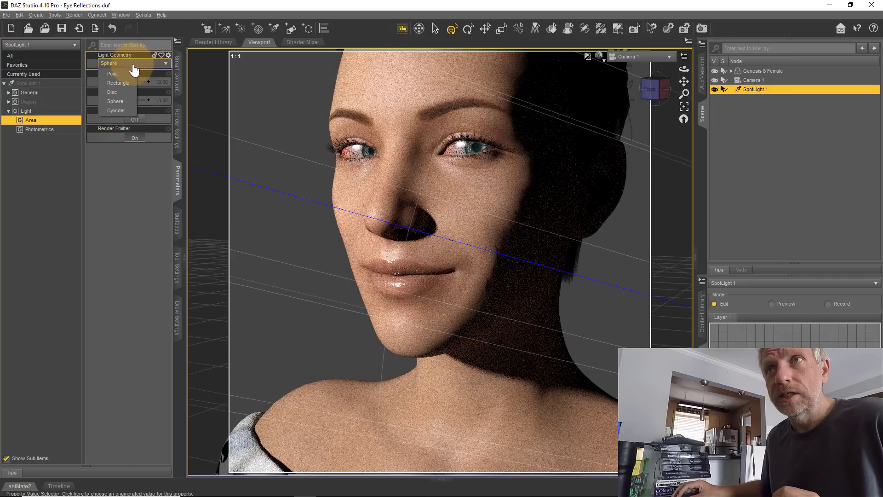
pyautogui.click(125, 92)
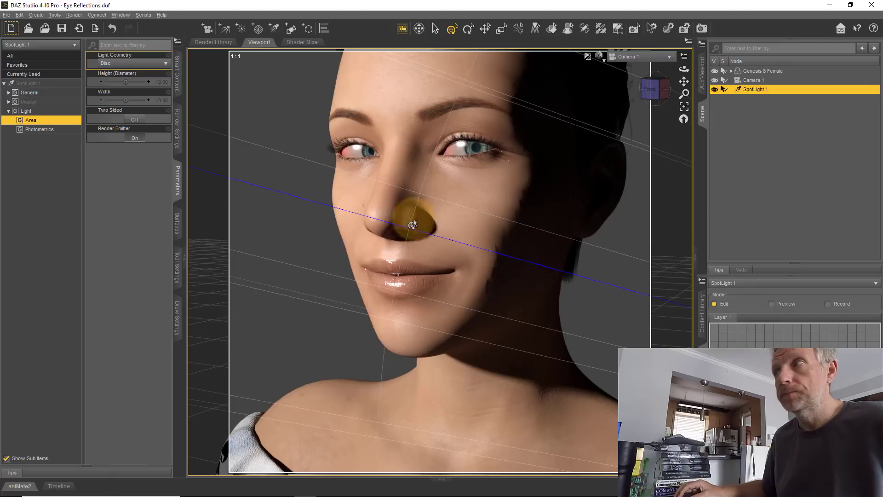
# Return the viewport to Texture Shaded in Perspective View and delete SpotLight 1 from the scene.
pyautogui.click(599, 57)
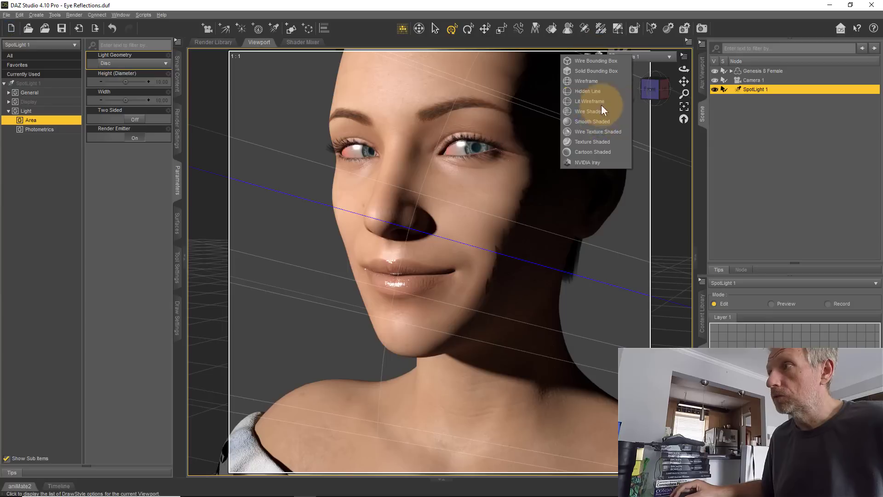
pyautogui.click(597, 143)
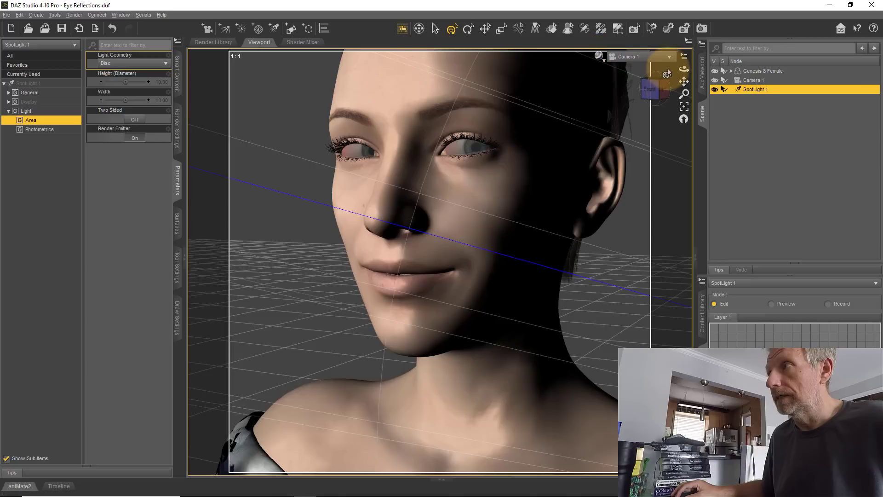
pyautogui.click(655, 56)
pyautogui.click(656, 63)
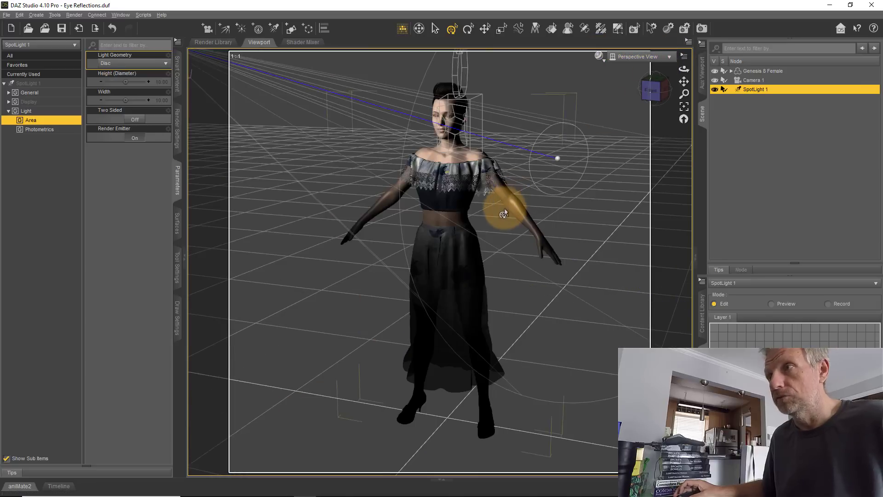
pyautogui.scroll(-5, 487, 230)
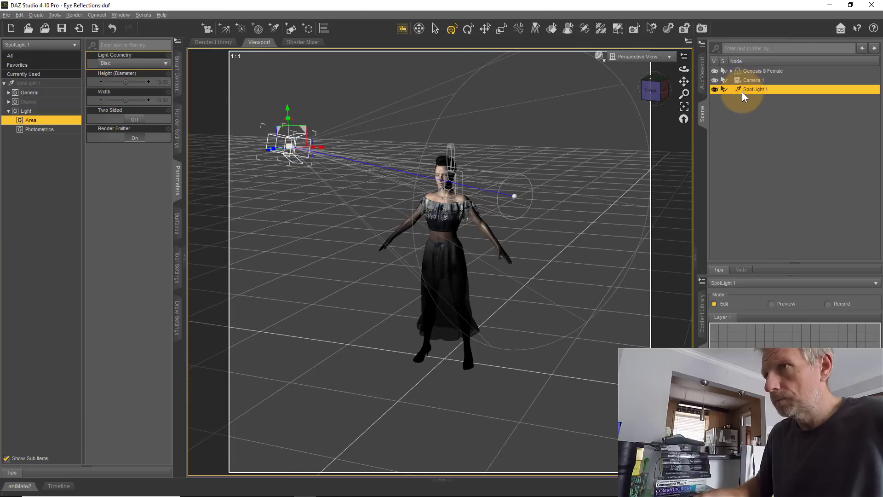
pyautogui.press('Delete')
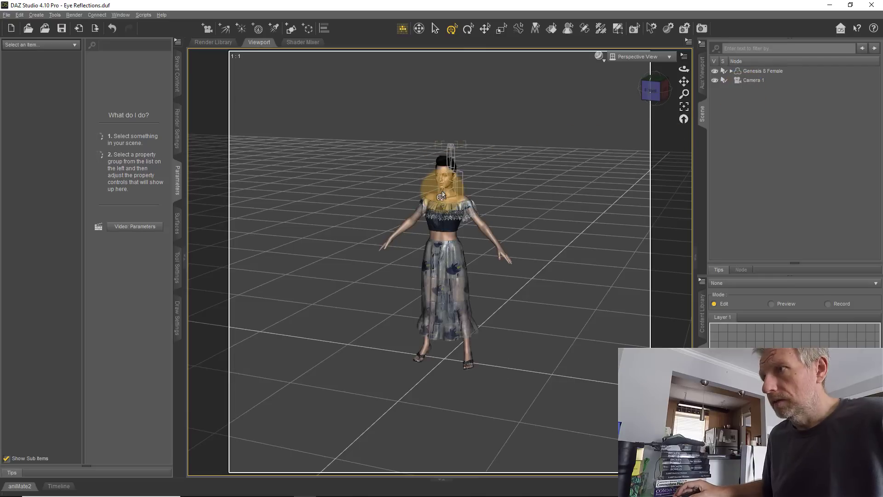
# Create a 1 m plane primitive at the world center with Y Positive as its primary axis and 1 division.
pyautogui.click(35, 15)
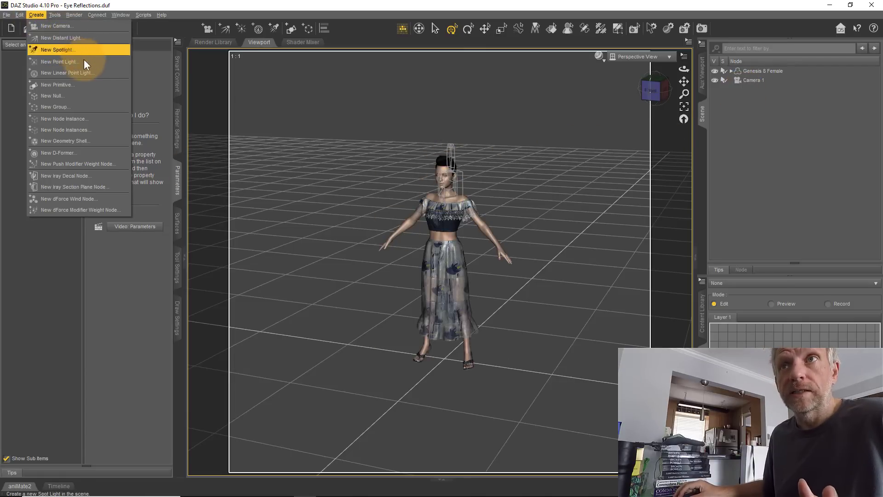
pyautogui.click(95, 86)
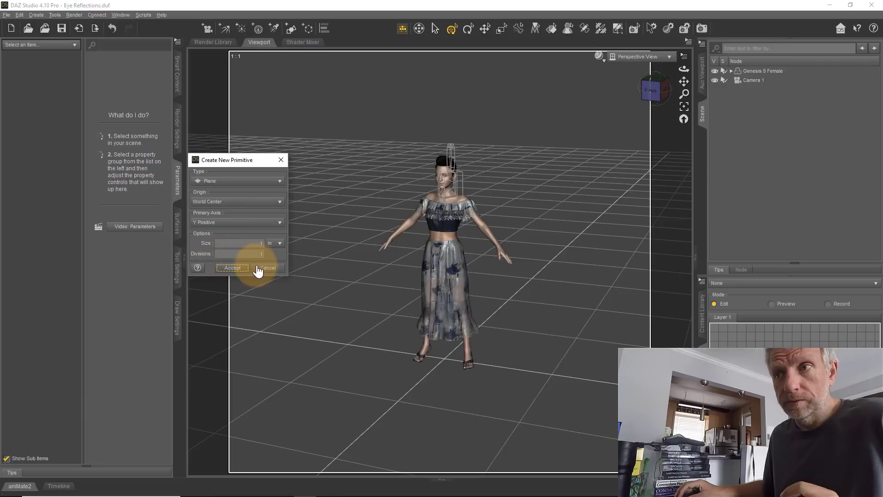
pyautogui.click(233, 269)
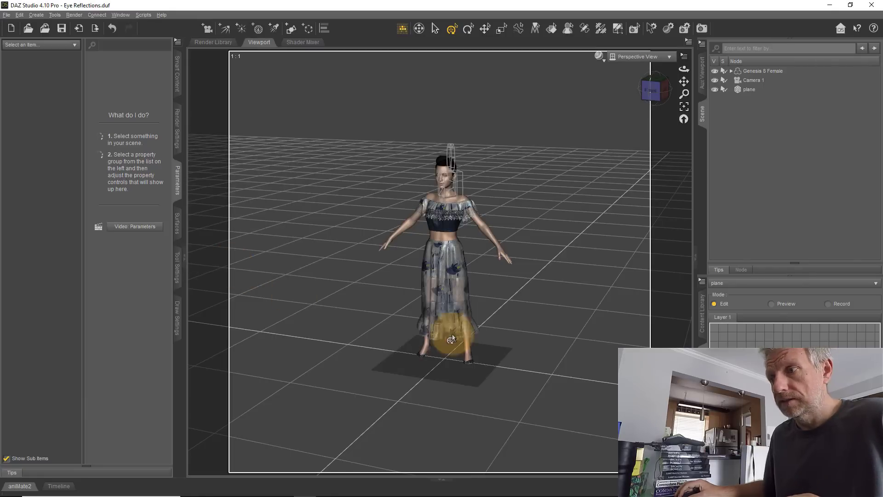
# Select the plane at the figure's feet and raise it along Y to about her head height.
pyautogui.click(429, 361)
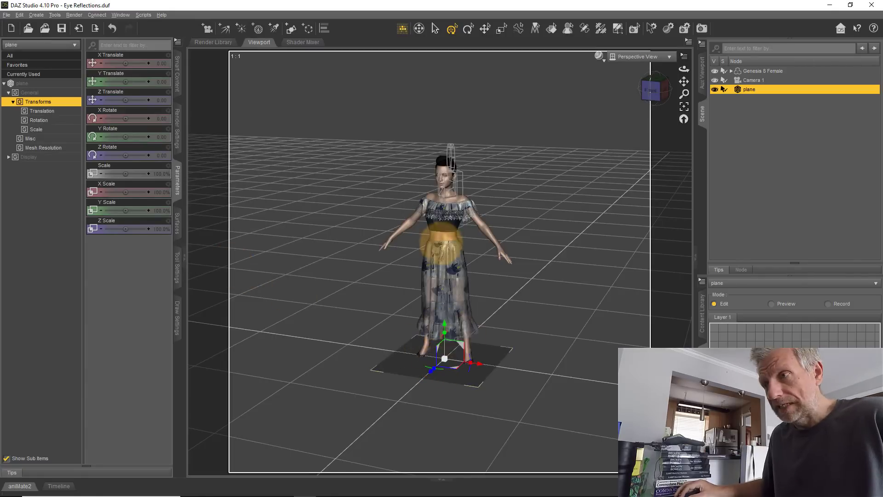
pyautogui.moveTo(442, 243); pyautogui.dragTo(441, 242, button='middle')
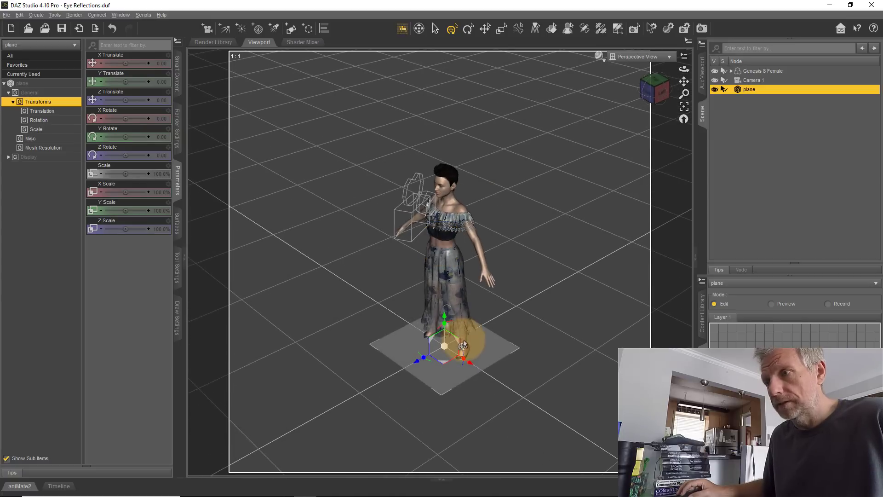
pyautogui.moveTo(444, 321); pyautogui.dragTo(448, 154)
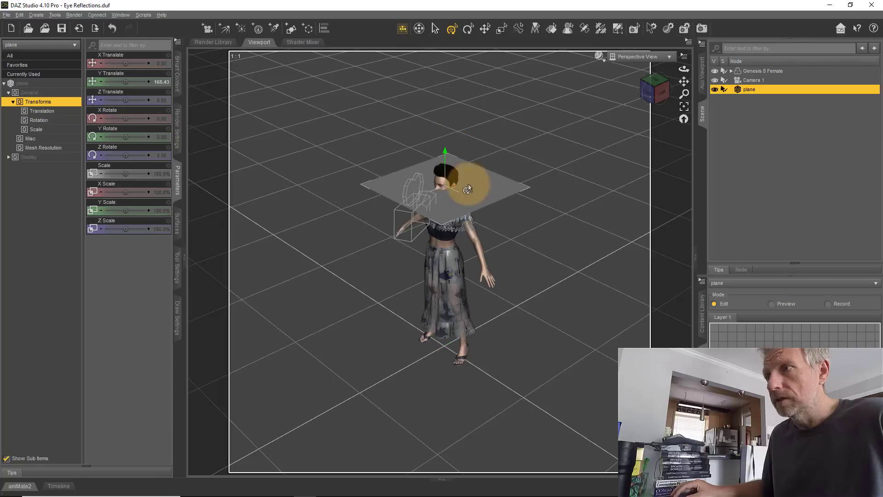
# Move the plane along Z to about 97.7, in front of the figure, and set its X Rotate to 45.
pyautogui.moveTo(417, 196); pyautogui.dragTo(312, 232)
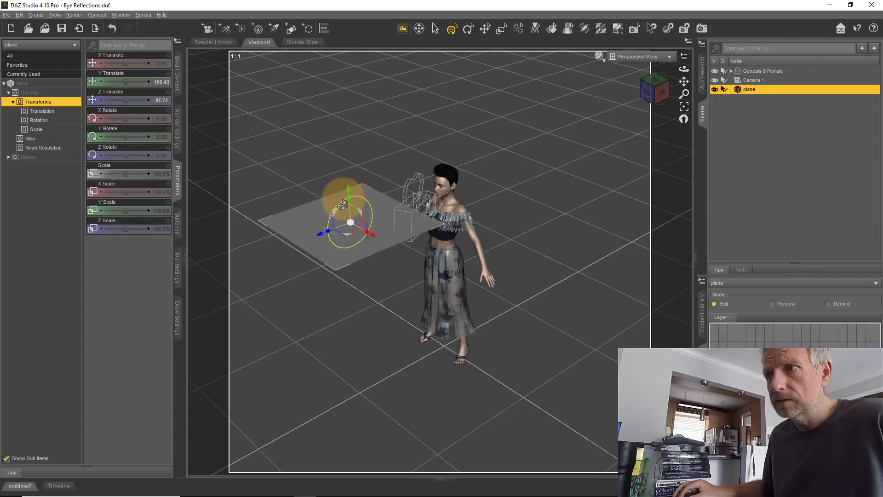
pyautogui.moveTo(341, 206); pyautogui.dragTo(336, 215)
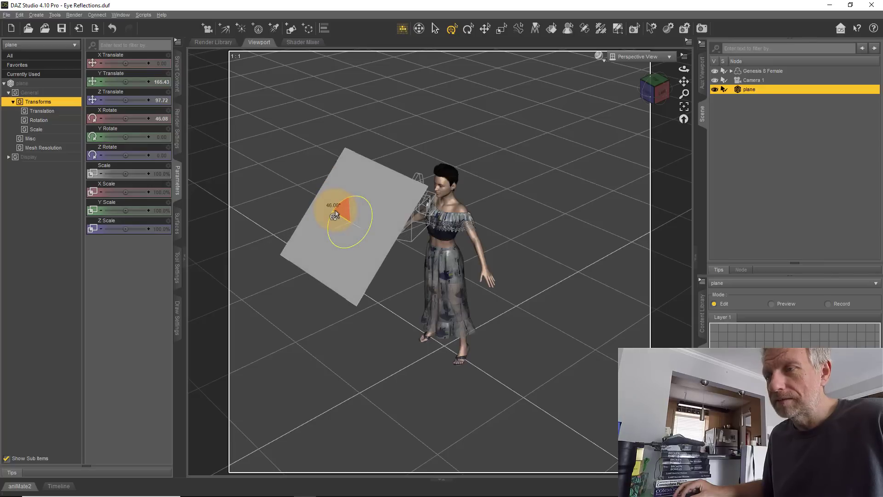
pyautogui.click(161, 119)
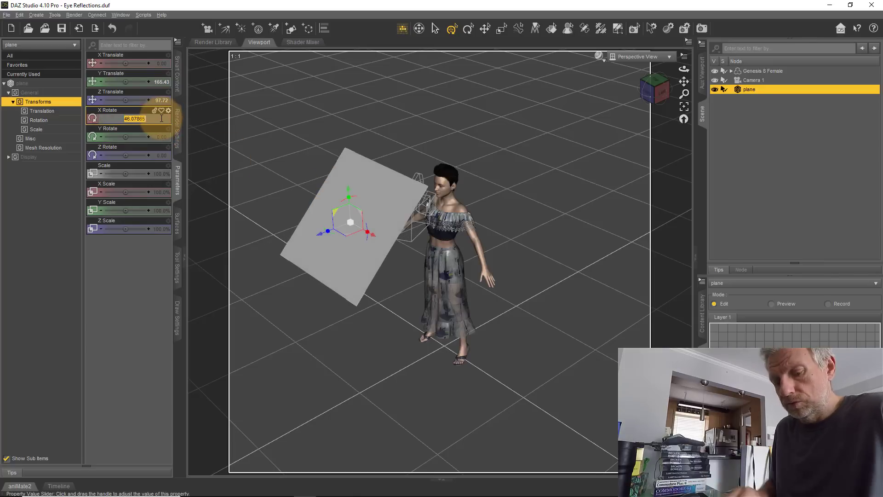
pyautogui.write('45')
pyautogui.press('Return')
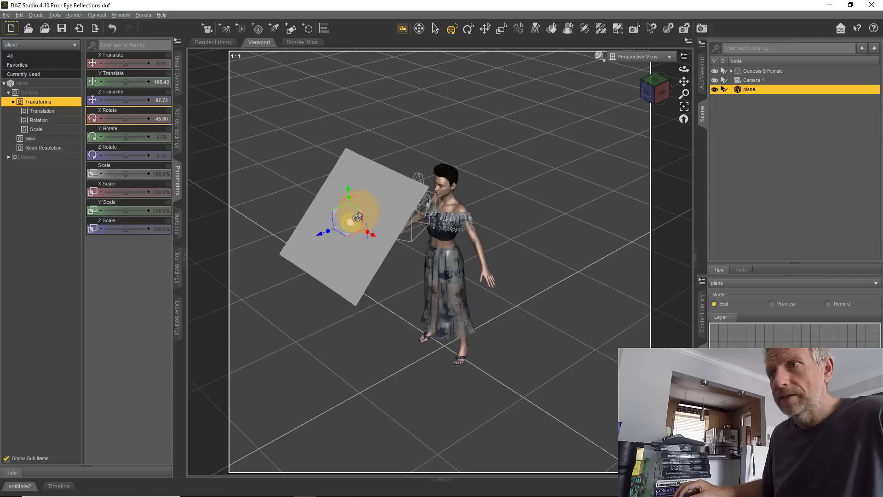
# Try a Y Rotate value of 45 on the plane and undo it.
pyautogui.click(158, 137)
pyautogui.write('4')
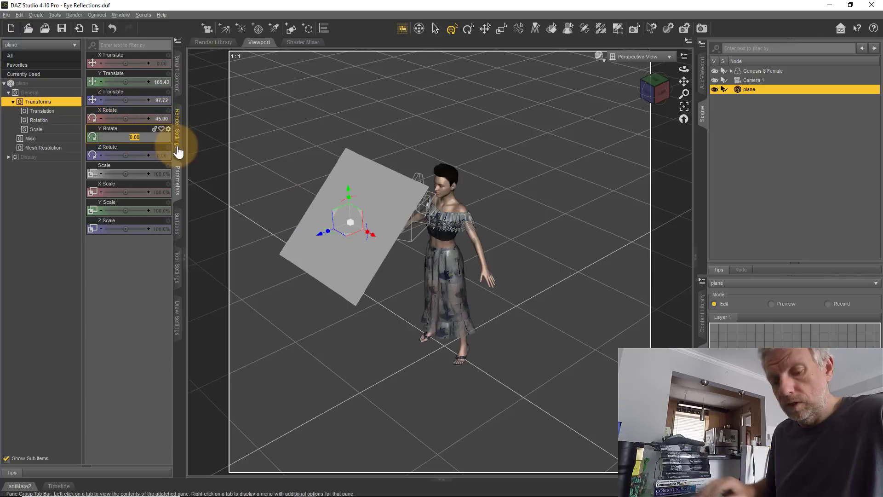
pyautogui.write('5')
pyautogui.press('Return')
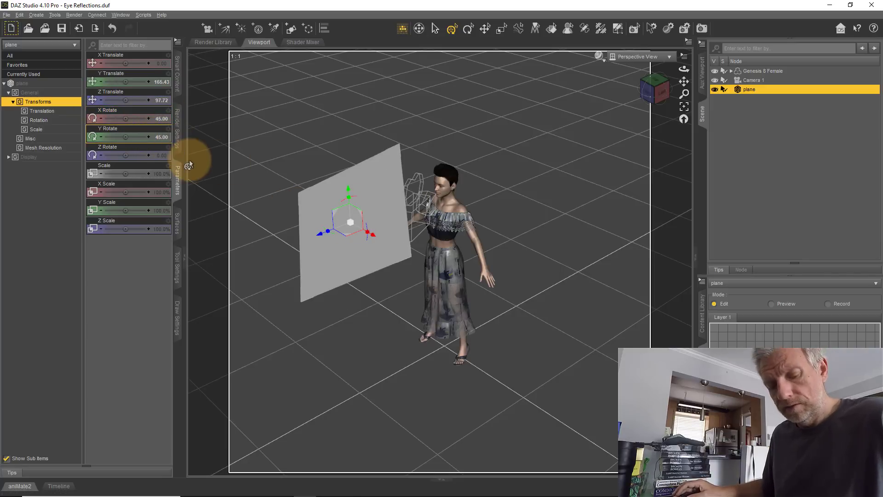
pyautogui.hotkey('ctrl', 'z')
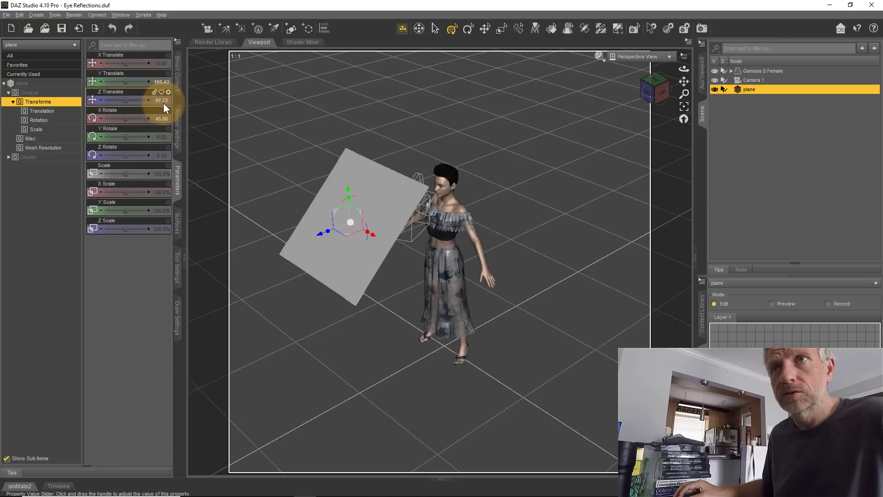
# Set the plane's Z Rotate to 45.
pyautogui.click(163, 156)
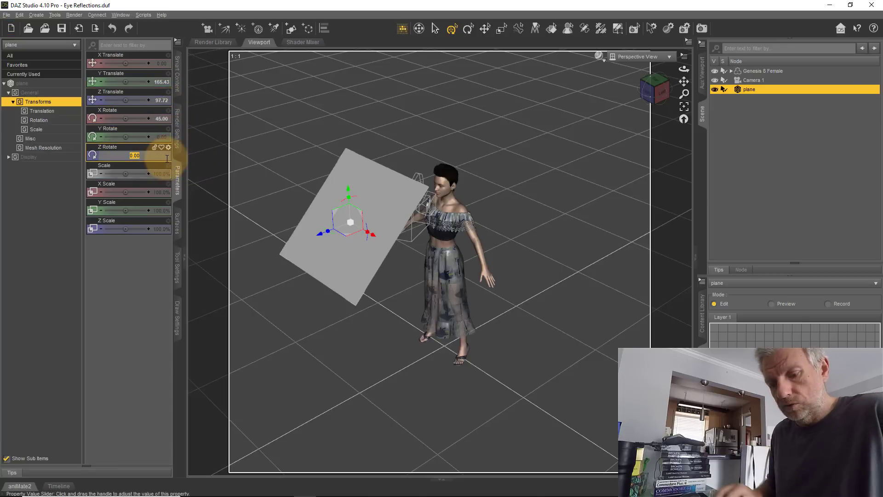
pyautogui.write('45')
pyautogui.press('Return')
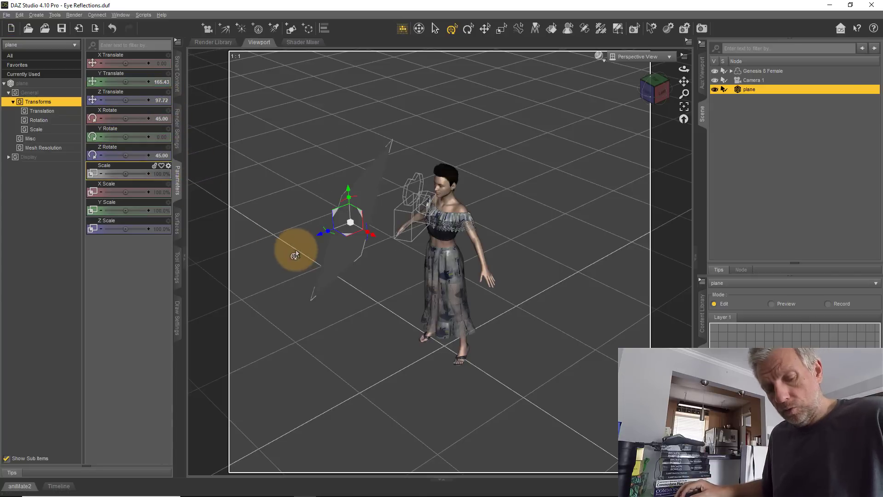
# Shift the plane along X to about -56 and raise it along Y to about 193, above the figure's head height.
pyautogui.moveTo(437, 244)
pyautogui.mouseDown(button='middle')
pyautogui.moveTo(424, 247)
pyautogui.moveTo(440, 241)
pyautogui.mouseUp(button='middle')
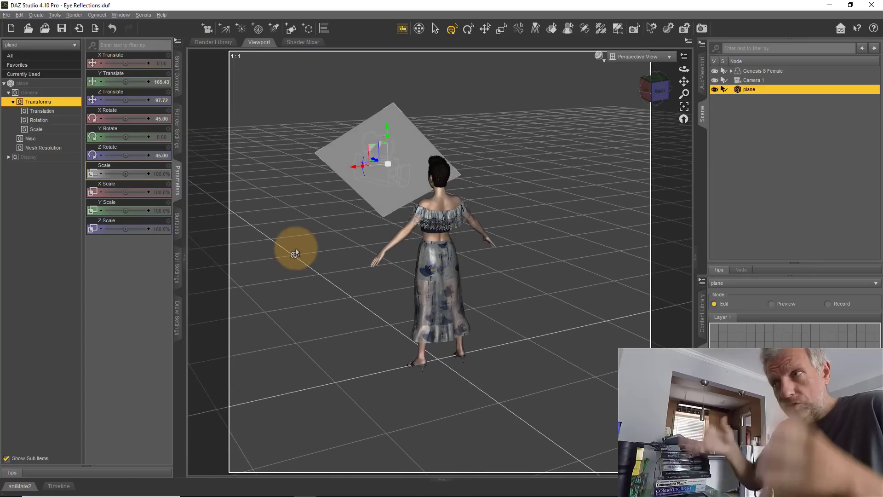
pyautogui.moveTo(295, 253); pyautogui.dragTo(400, 201, button='middle')
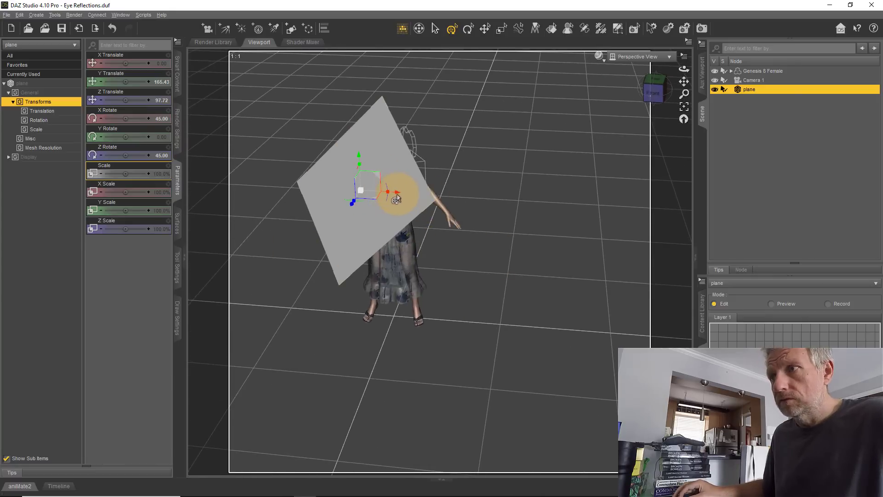
pyautogui.moveTo(395, 197); pyautogui.dragTo(315, 177)
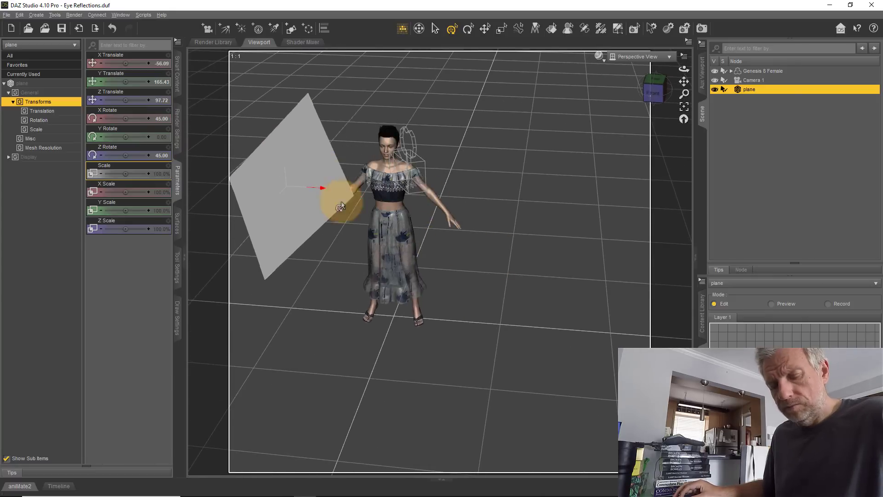
pyautogui.moveTo(434, 244); pyautogui.dragTo(444, 244, button='middle')
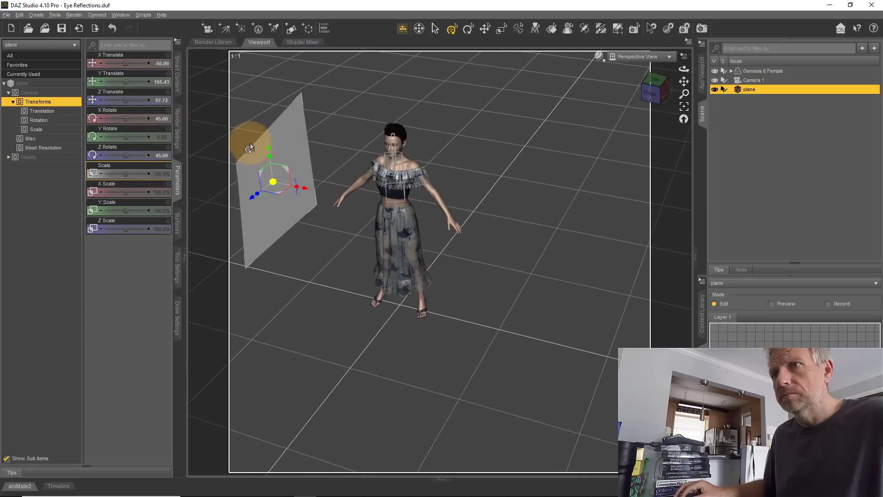
pyautogui.moveTo(268, 152); pyautogui.dragTo(262, 108)
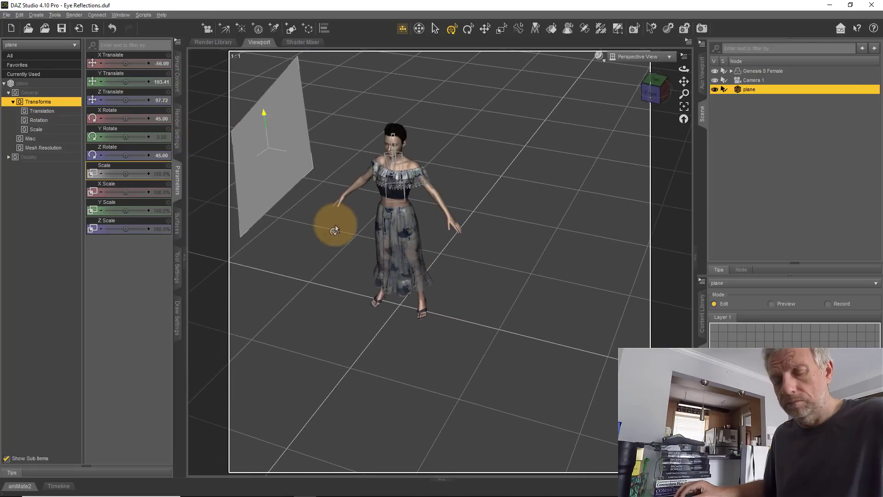
pyautogui.moveTo(437, 241); pyautogui.dragTo(449, 251, button='middle')
pyautogui.moveTo(322, 244); pyautogui.dragTo(444, 242, button='middle')
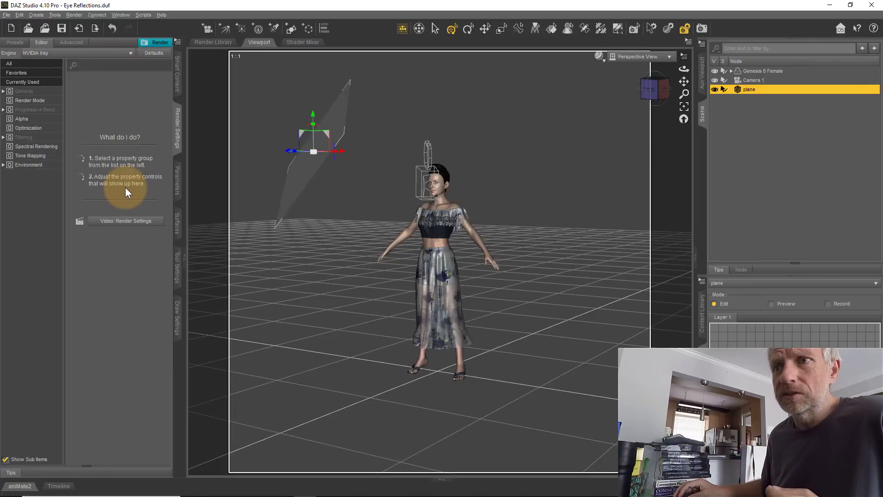
# Apply the Iray Emissive shader preset to the plane's Default surface.
pyautogui.click(176, 223)
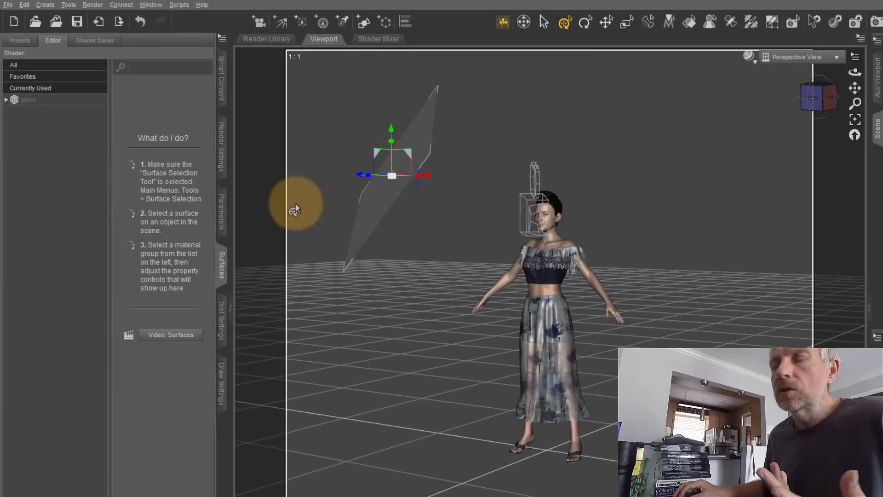
pyautogui.click(6, 101)
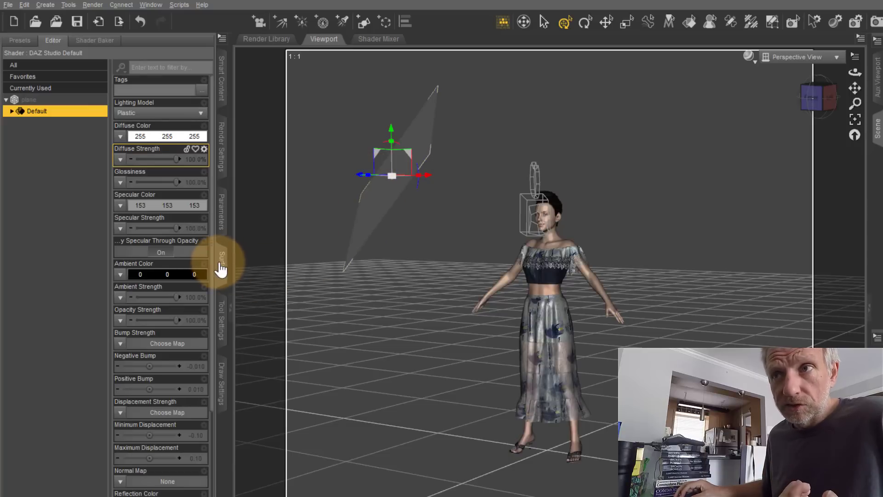
pyautogui.click(46, 99)
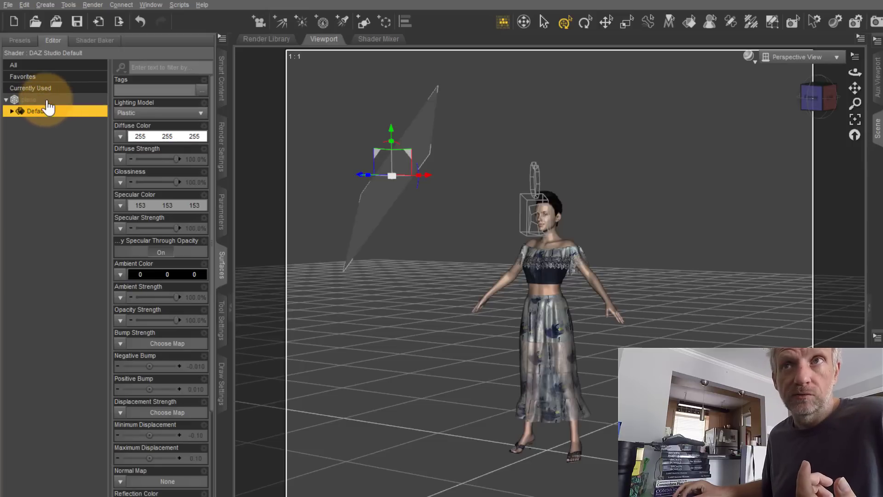
pyautogui.click(21, 40)
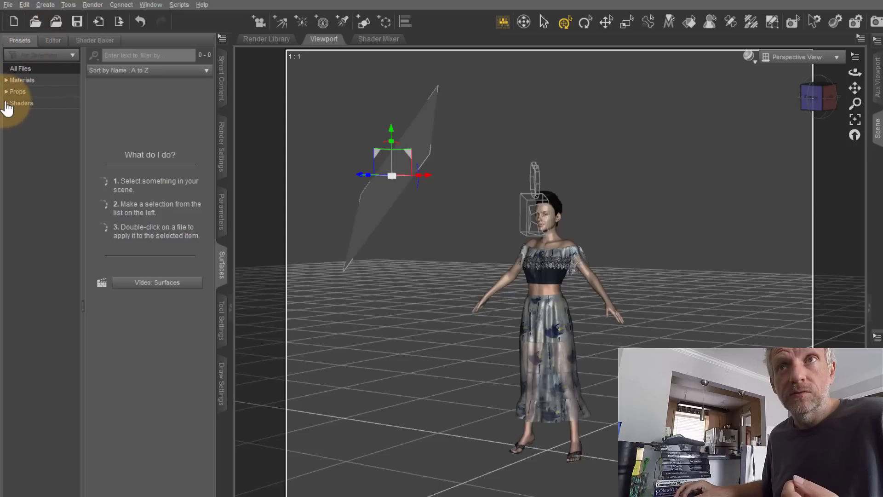
pyautogui.click(6, 103)
pyautogui.click(13, 126)
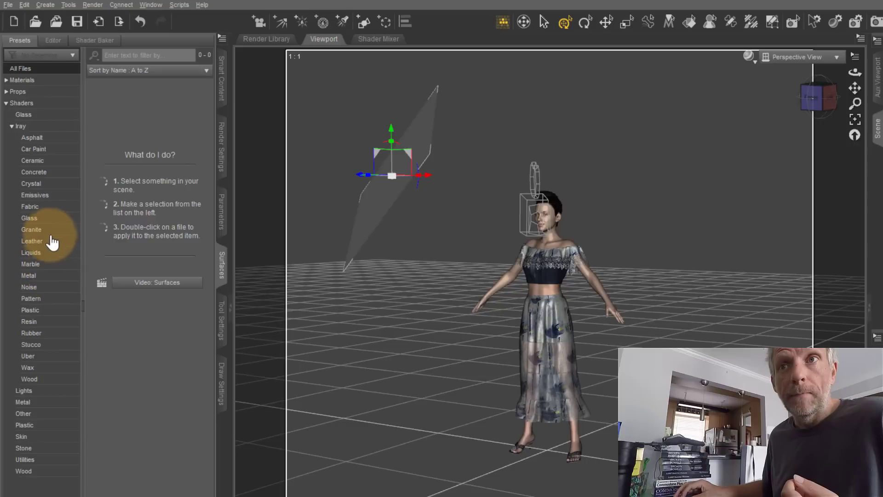
pyautogui.click(48, 195)
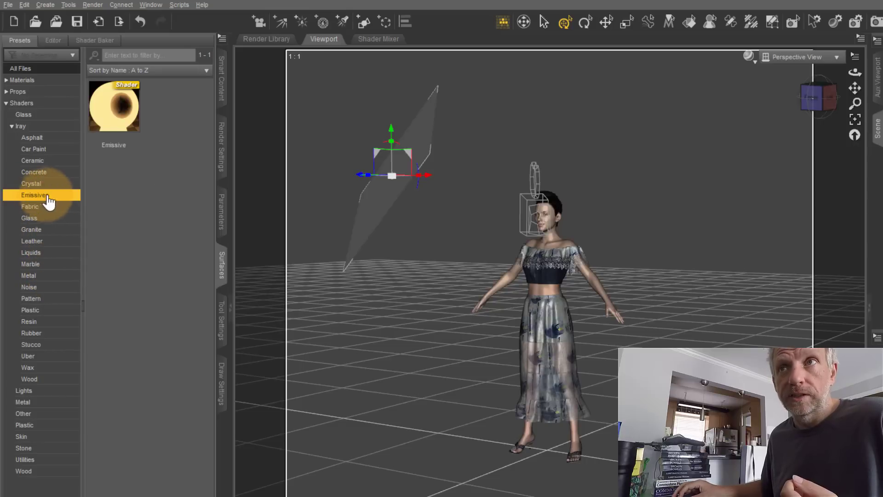
pyautogui.doubleClick(114, 106)
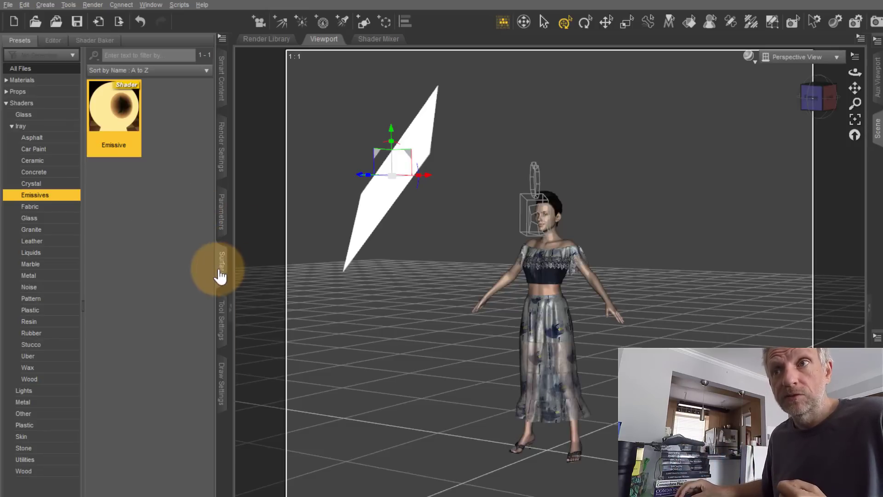
# Turn on Two Sided Light and set Luminance Units to W in the Emission settings of the plane's surface.
pyautogui.click(54, 41)
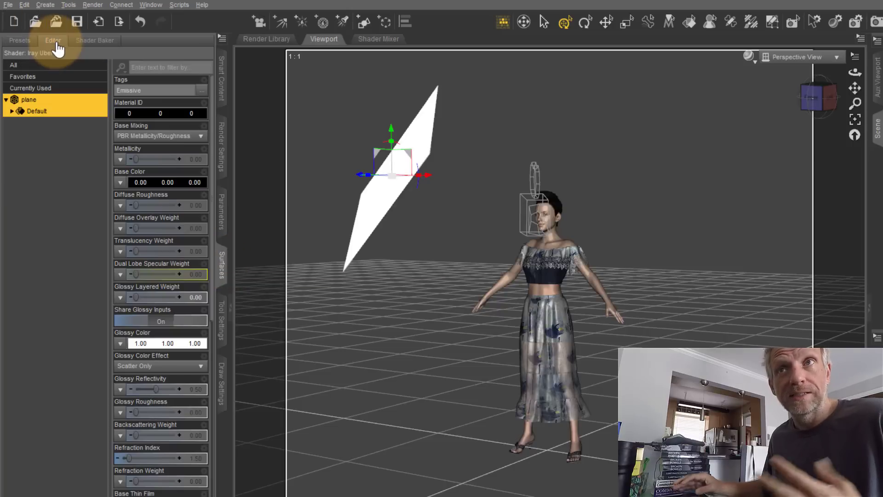
pyautogui.click(12, 111)
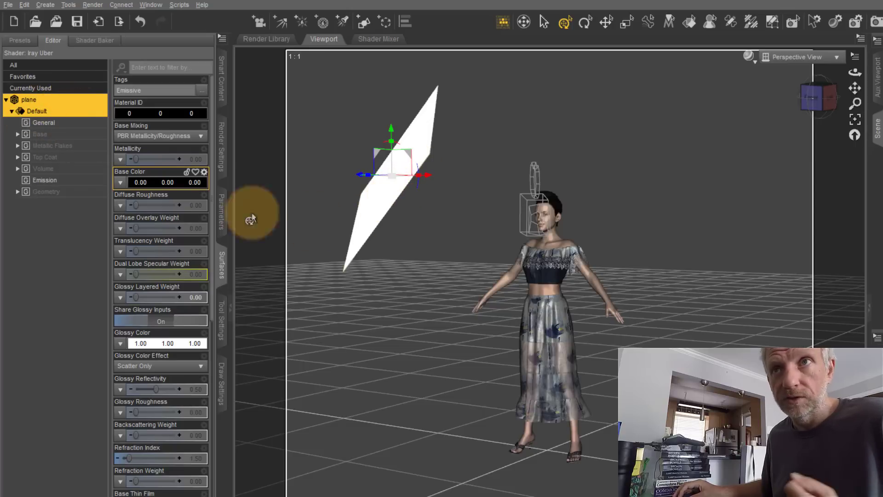
pyautogui.click(49, 180)
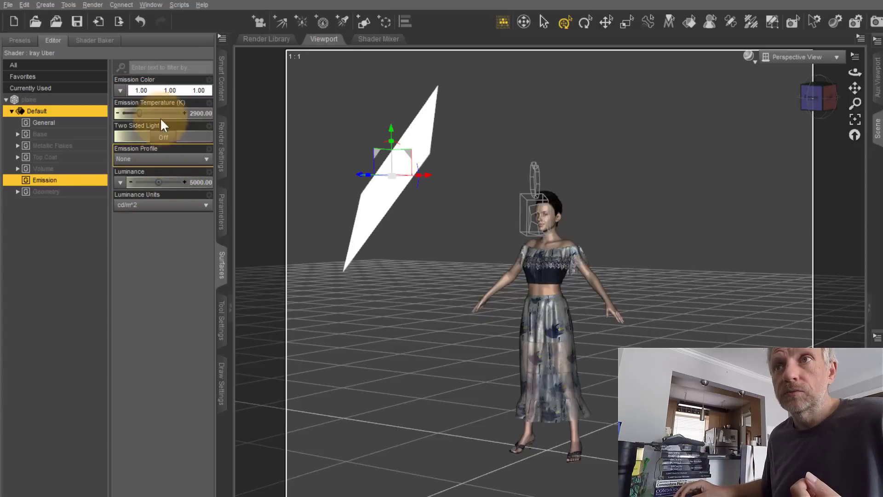
pyautogui.click(173, 140)
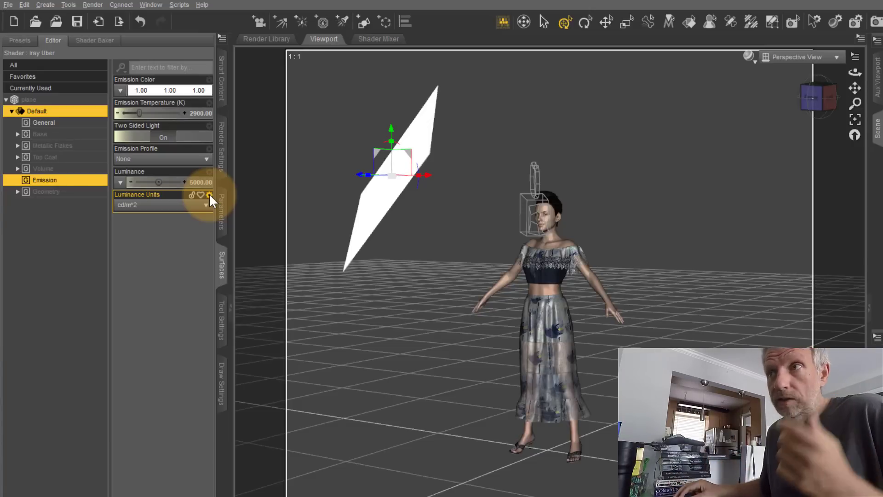
pyautogui.click(165, 137)
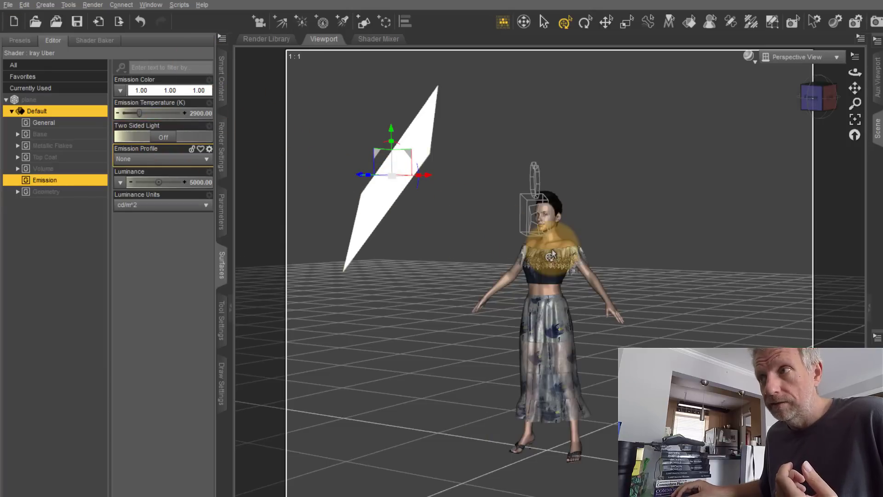
pyautogui.click(168, 138)
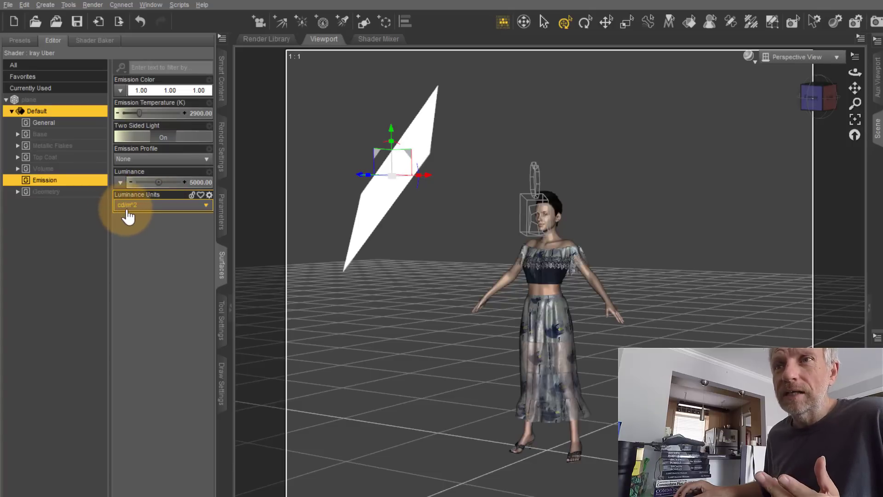
pyautogui.click(204, 208)
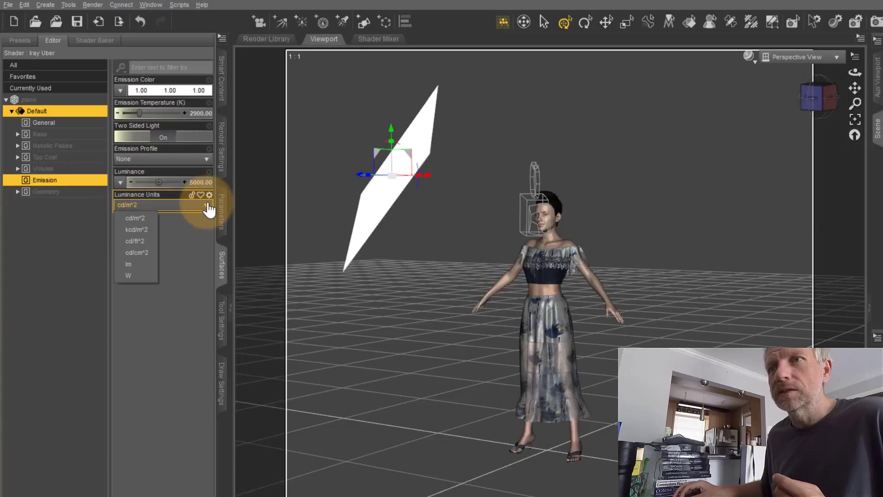
pyautogui.click(147, 274)
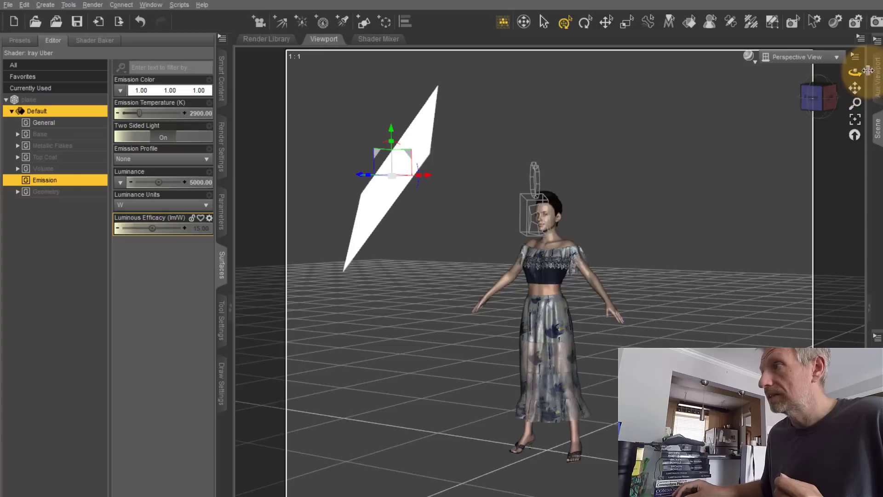
# View the scene through Camera 1 and preview it with NVIDIA Iray shading.
pyautogui.click(749, 56)
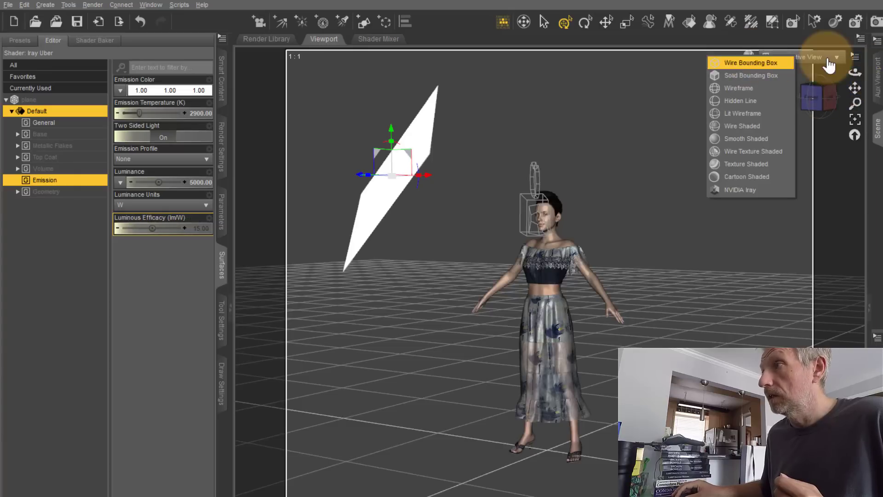
pyautogui.click(825, 57)
pyautogui.click(828, 57)
pyautogui.click(823, 154)
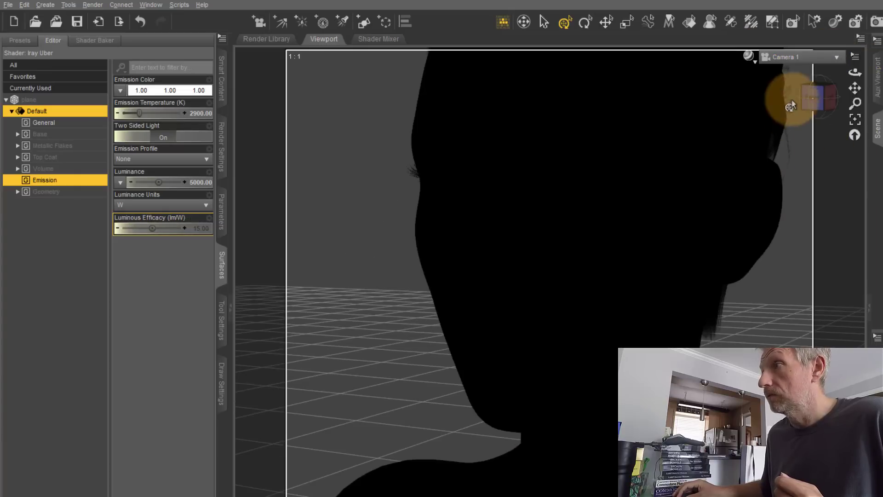
pyautogui.click(750, 55)
pyautogui.click(749, 190)
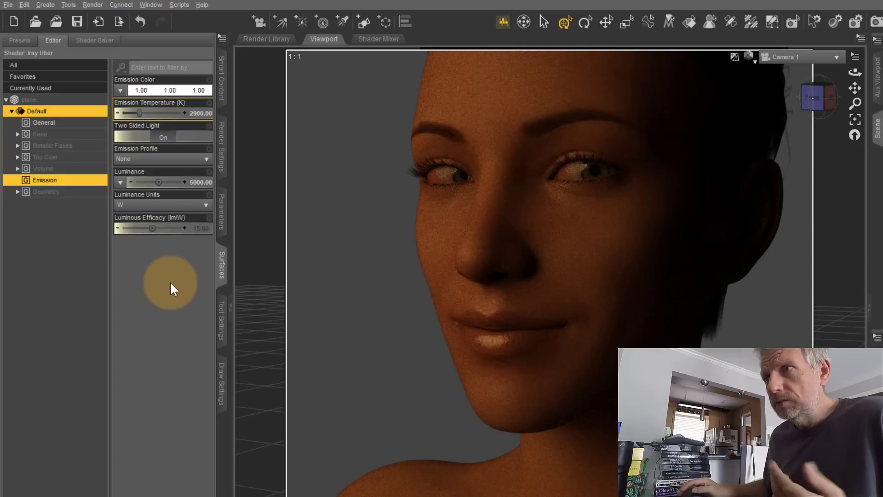
# Set the plane's Luminous Efficacy to 100 lm/W and raise its Emission Temperature to about 6275 K.
pyautogui.click(199, 229)
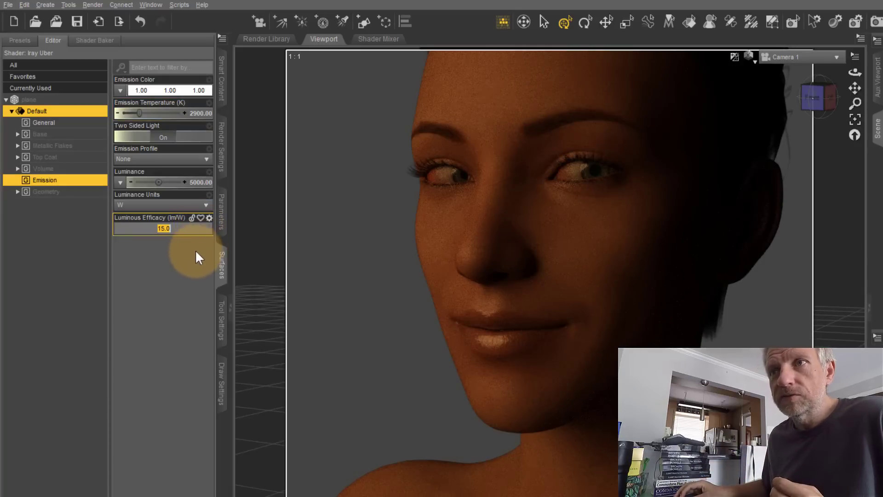
pyautogui.write('1')
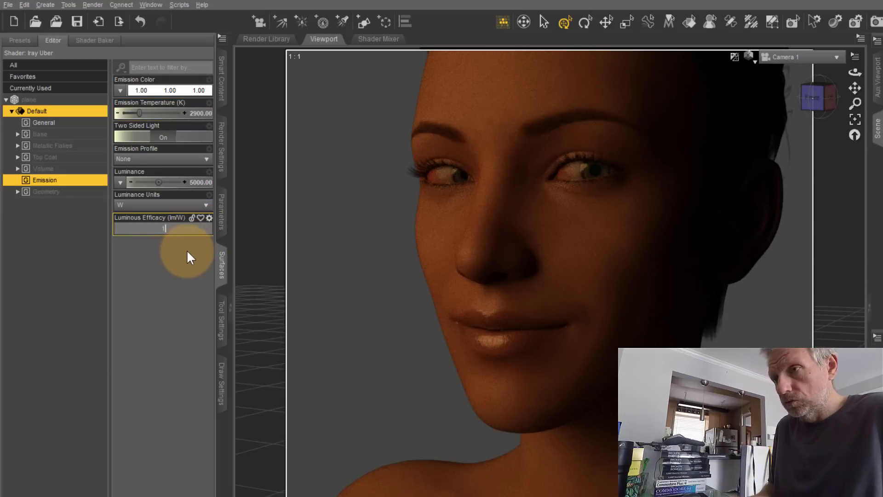
pyautogui.write('00')
pyautogui.press('Return')
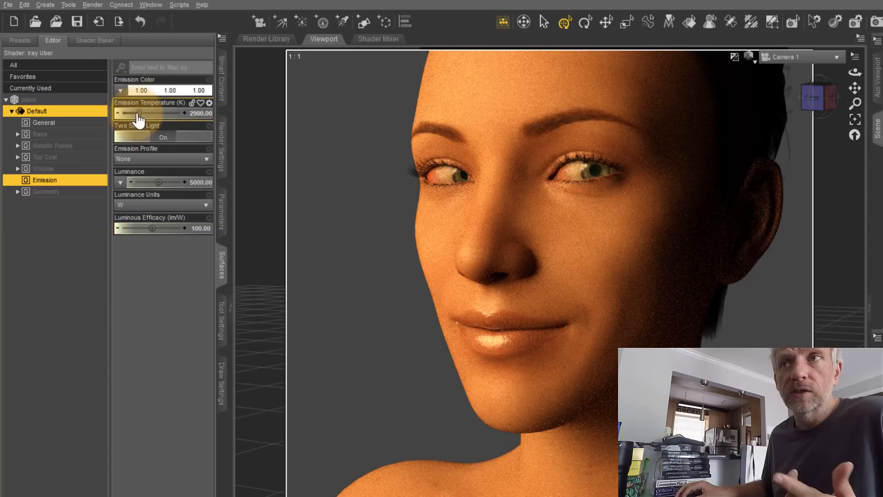
pyautogui.moveTo(138, 116); pyautogui.dragTo(157, 116)
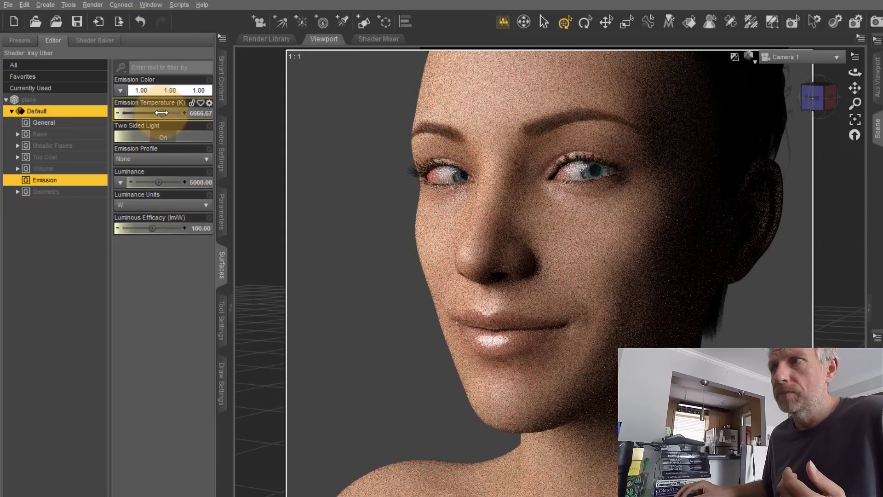
pyautogui.moveTo(161, 113); pyautogui.dragTo(160, 113)
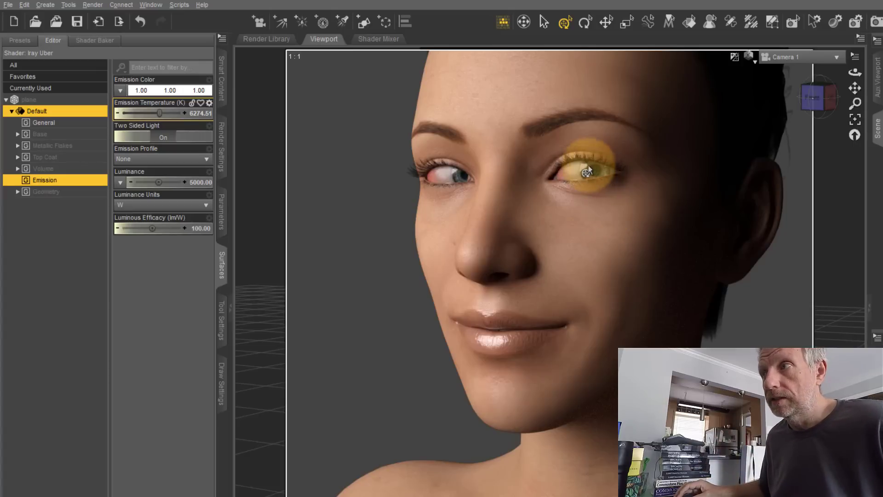
# Return to the perspective view of the plane and set the Universal tool to use local coordinates.
pyautogui.moveTo(546, 297); pyautogui.dragTo(552, 289, button='middle')
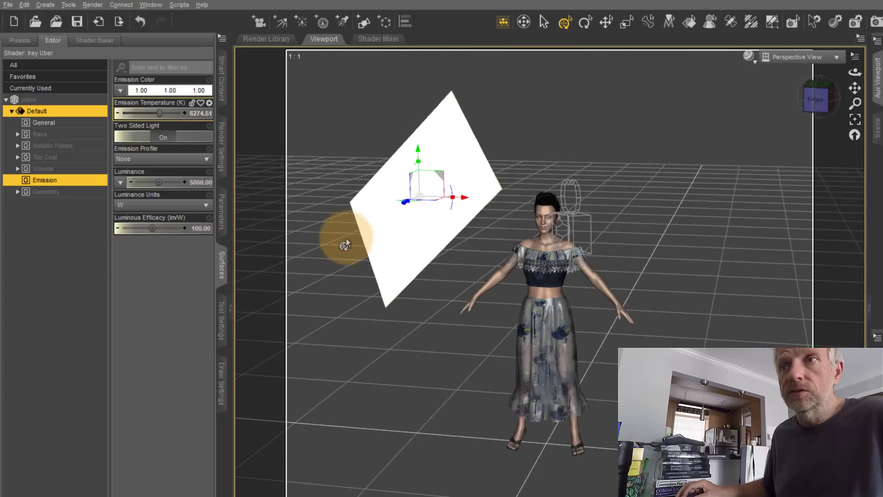
pyautogui.click(222, 216)
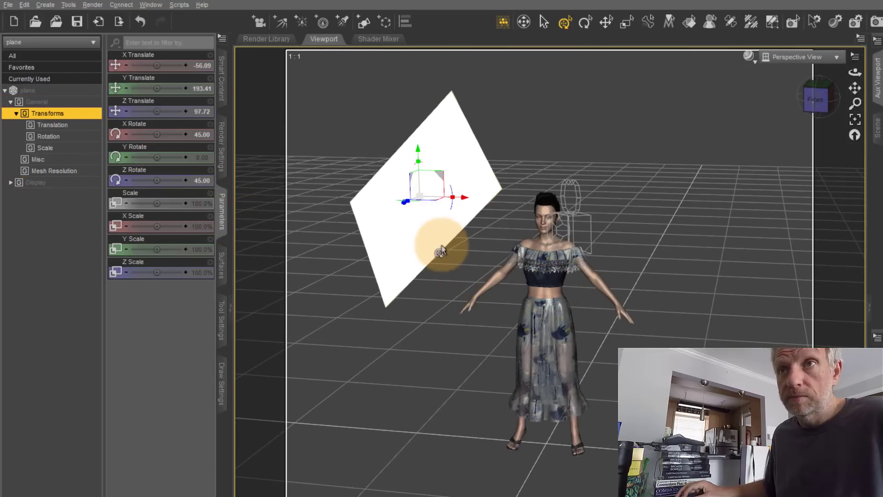
pyautogui.moveTo(395, 256); pyautogui.dragTo(551, 290, button='middle')
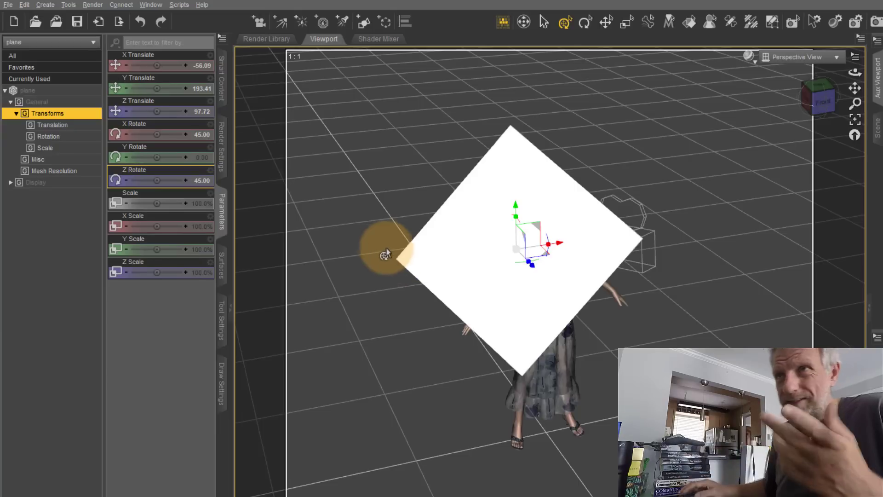
pyautogui.click(221, 320)
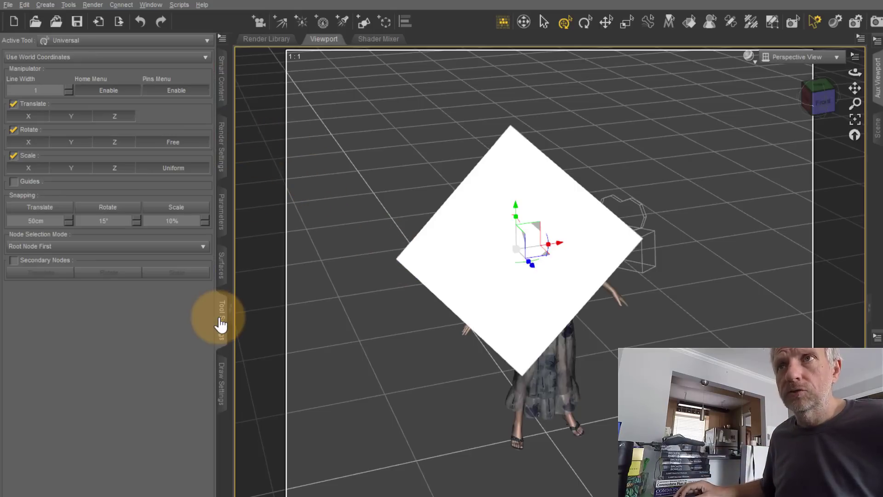
pyautogui.click(167, 57)
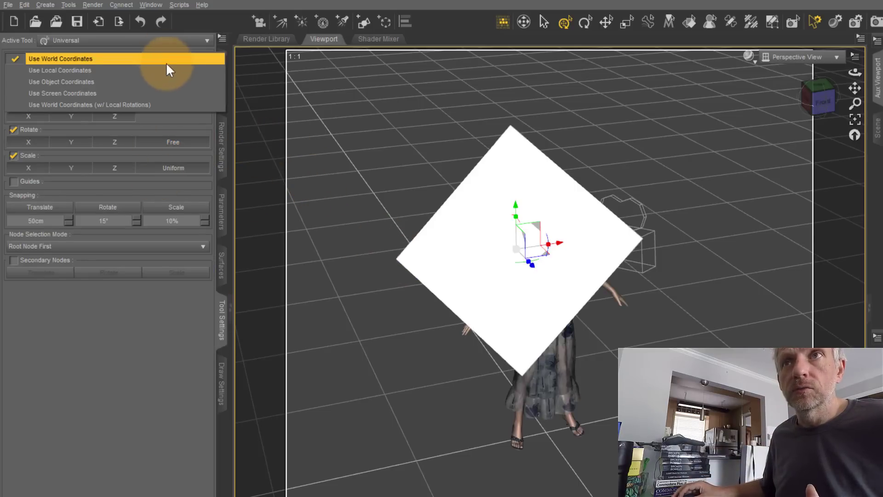
pyautogui.click(164, 70)
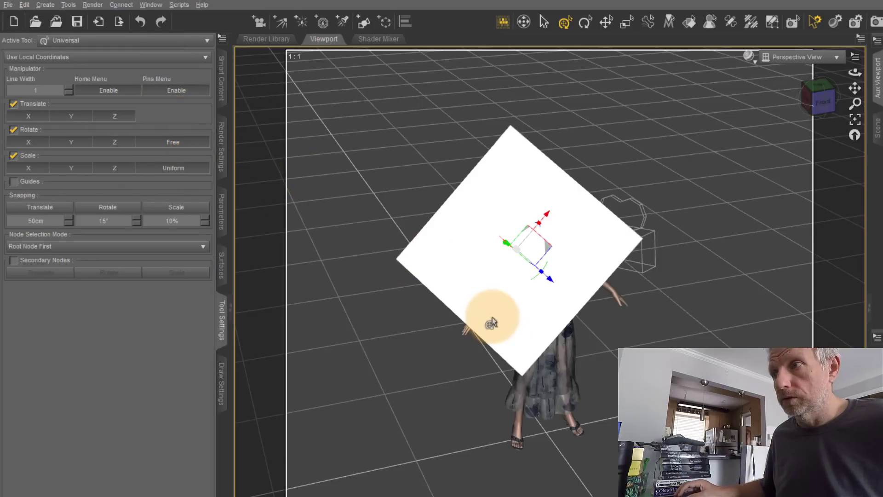
# Set the plane's Y rotation to 45 degrees and check its orientation towards the figure.
pyautogui.moveTo(531, 286); pyautogui.dragTo(542, 294, button='middle')
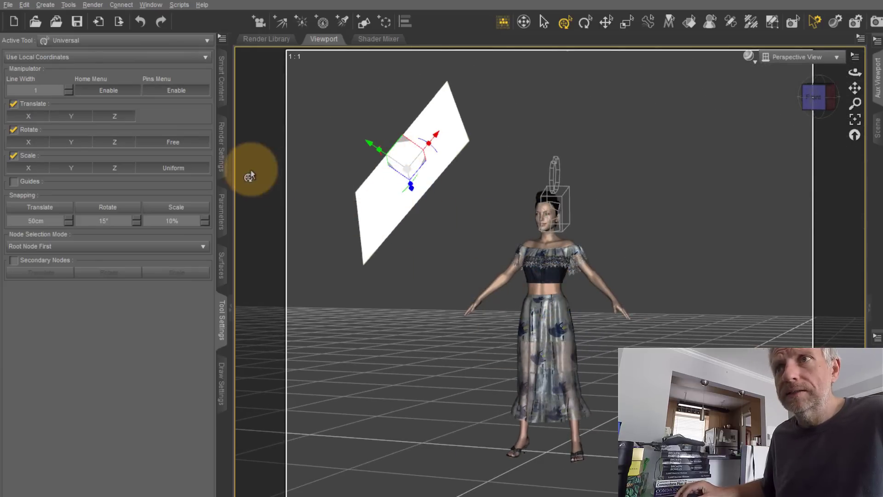
pyautogui.click(222, 216)
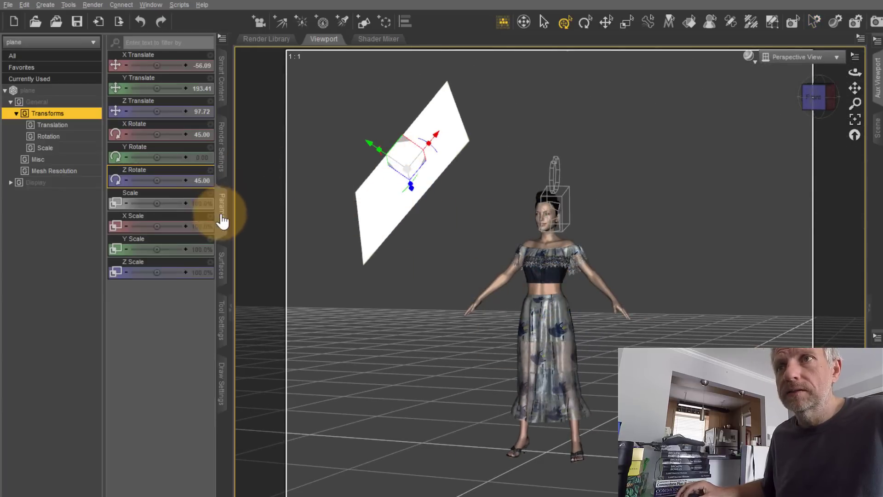
pyautogui.click(198, 157)
pyautogui.write('45')
pyautogui.press('Return')
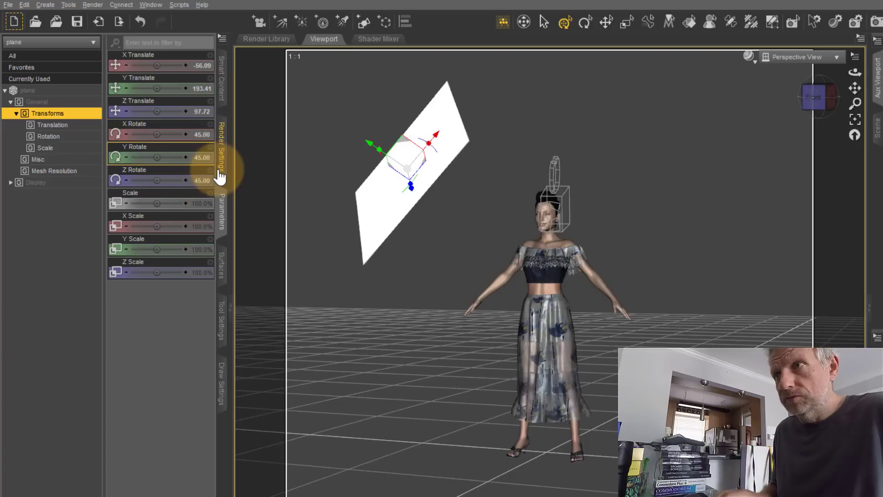
pyautogui.moveTo(354, 289); pyautogui.dragTo(554, 289)
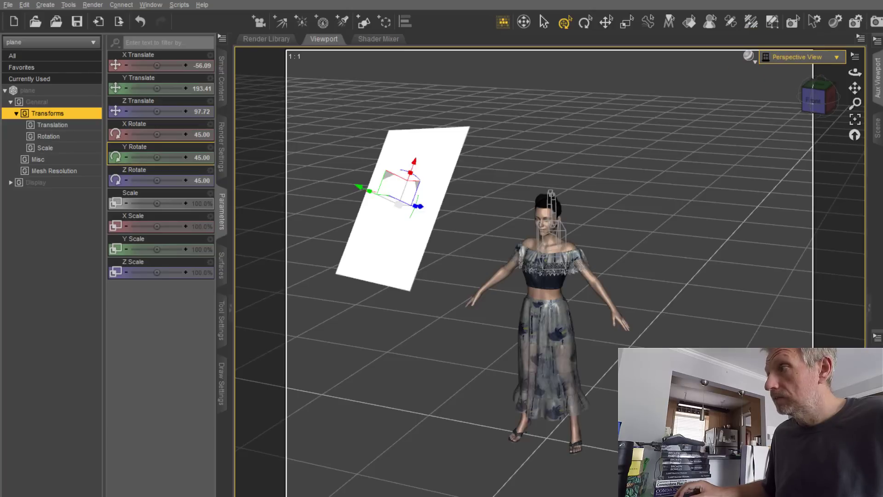
# Look through Camera 1 and preview the rotated plane's light on the face with Iray shading.
pyautogui.click(803, 57)
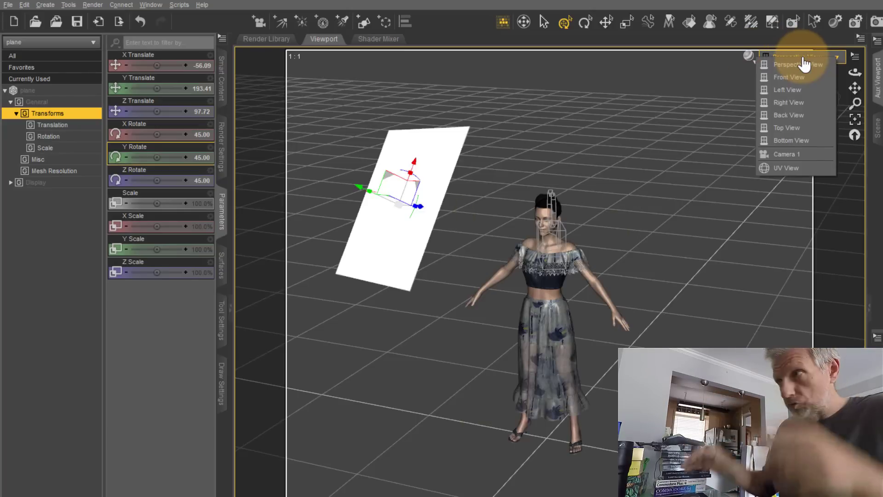
pyautogui.click(803, 152)
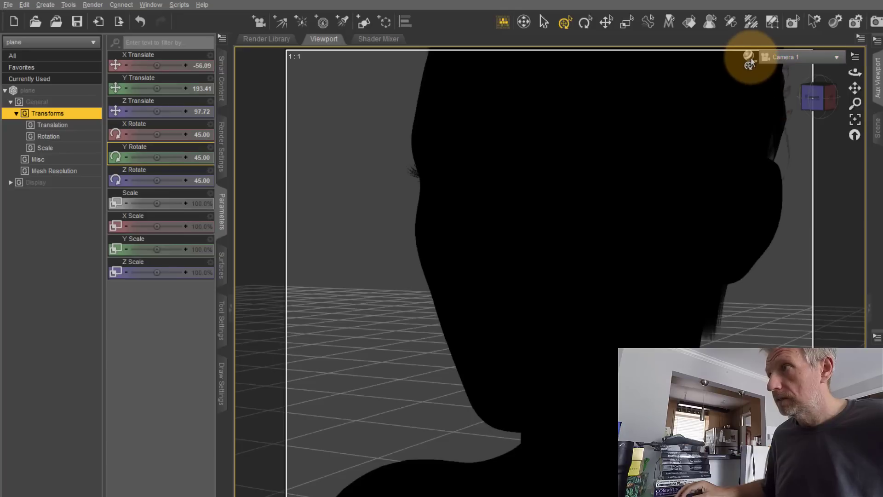
pyautogui.click(750, 62)
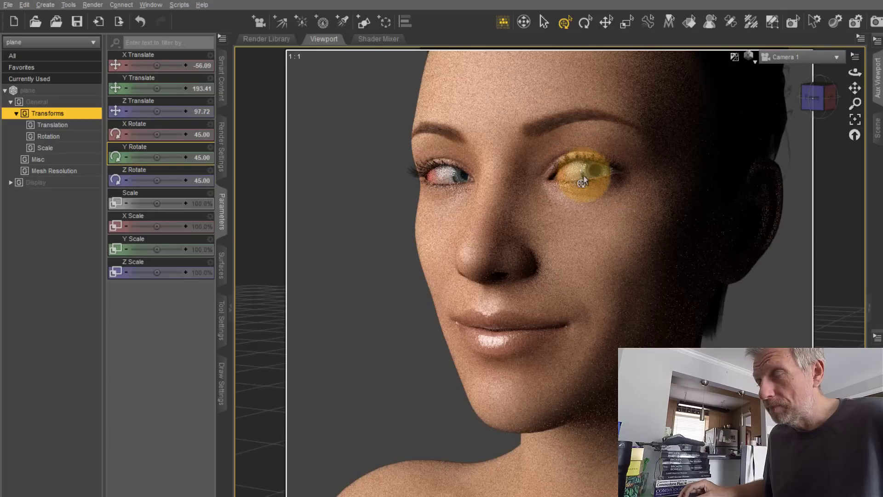
# Show the Perspective View in the auxiliary viewport with textured shading, keeping the Camera 1 Iray preview in the main viewport.
pyautogui.click(878, 137)
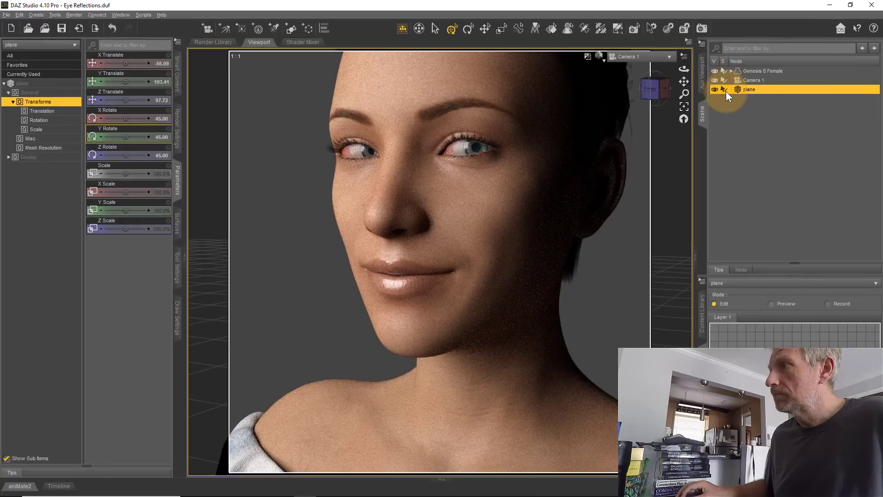
pyautogui.click(703, 73)
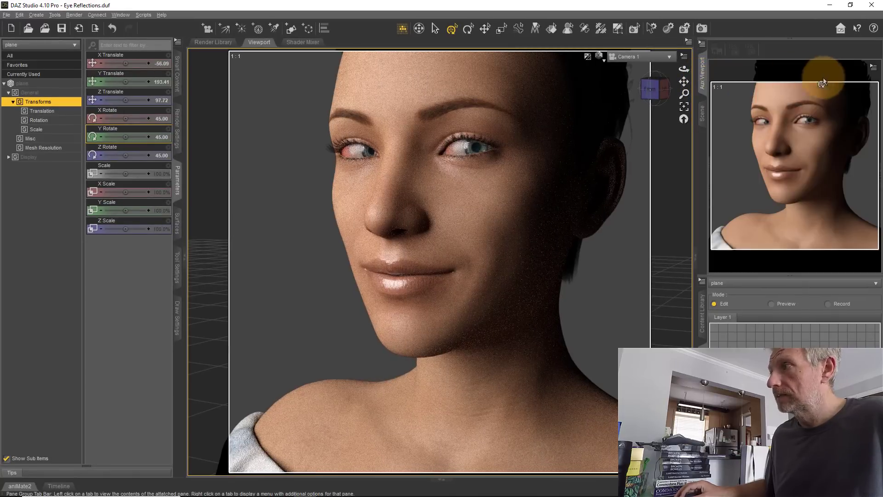
pyautogui.click(837, 69)
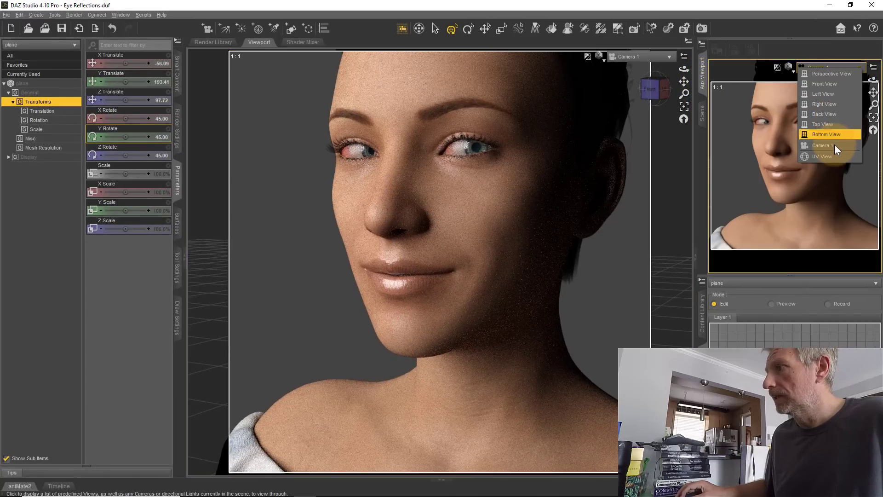
pyautogui.click(789, 69)
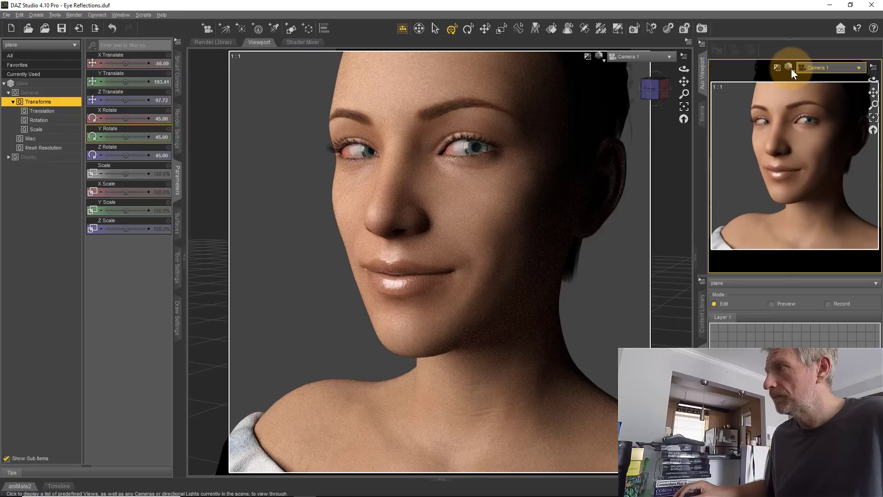
pyautogui.click(789, 68)
pyautogui.click(788, 158)
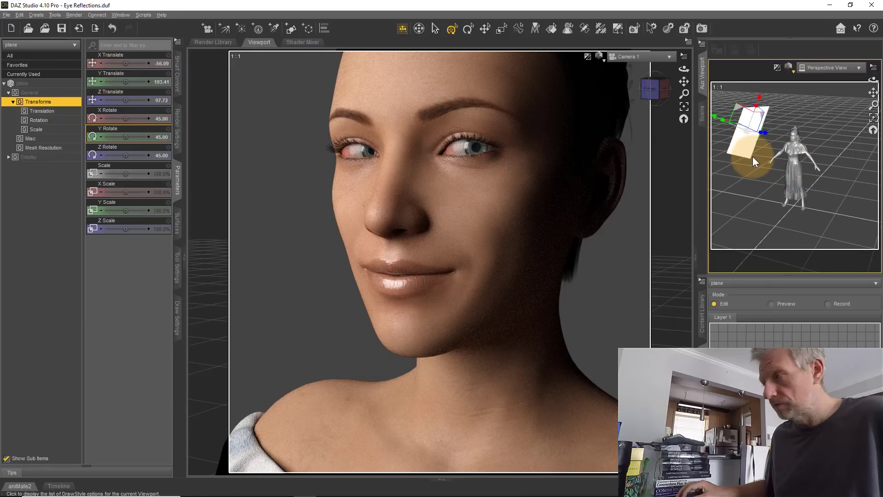
# Move the plane along its local axis closer to the figure, to about X -30, Y 184 and Z 56.
pyautogui.moveTo(786, 184)
pyautogui.mouseDown(button='middle')
pyautogui.moveTo(788, 203)
pyautogui.moveTo(780, 197)
pyautogui.mouseUp(button='middle')
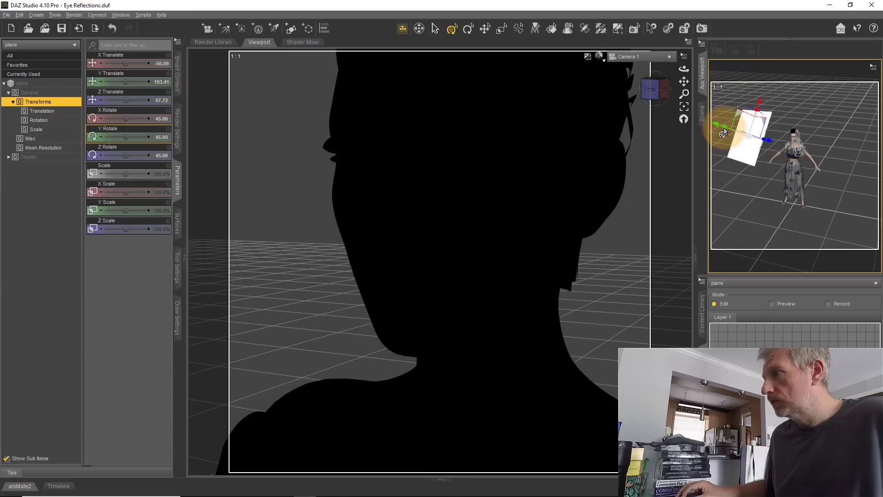
pyautogui.moveTo(718, 129); pyautogui.dragTo(781, 103)
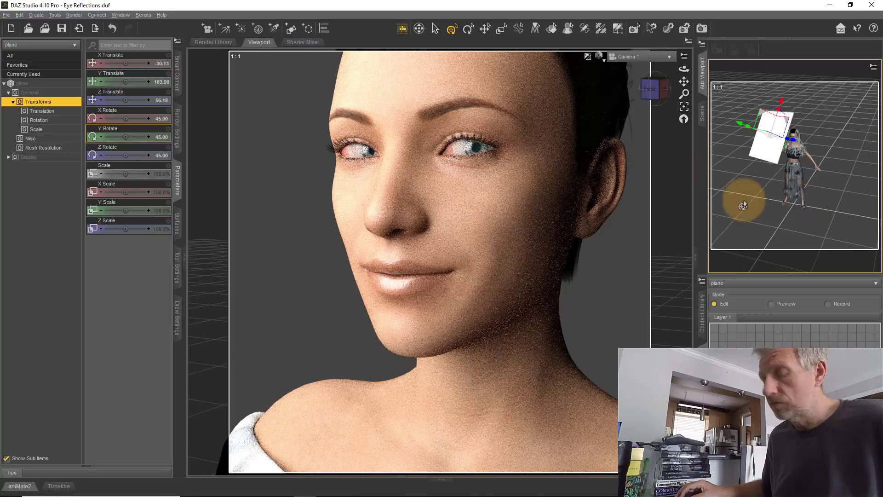
pyautogui.moveTo(758, 211)
pyautogui.keyDown('ctrl'); pyautogui.keyDown('alt'); pyautogui.mouseDown()
pyautogui.moveTo(435, 240)
pyautogui.moveTo(758, 211)
pyautogui.mouseUp(); pyautogui.keyUp('alt'); pyautogui.keyUp('ctrl')
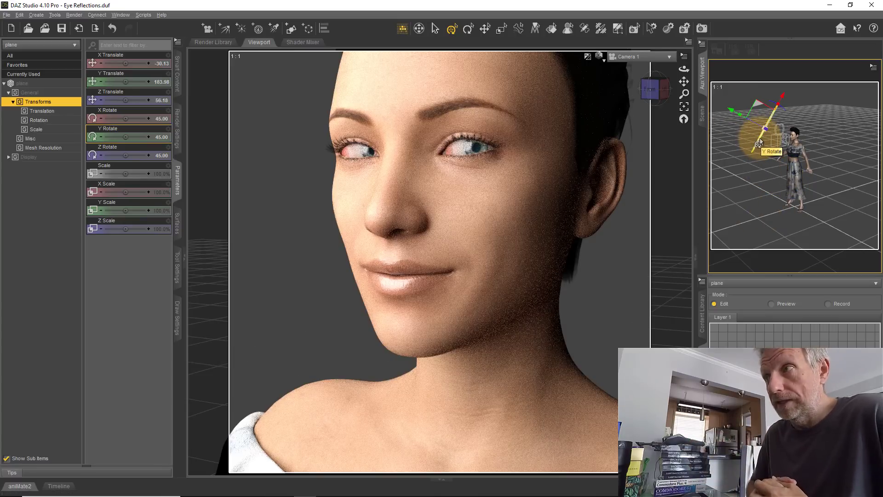
# Reduce the Luminous Efficacy of the plane's emissive surface to 80 lm/W.
pyautogui.click(177, 223)
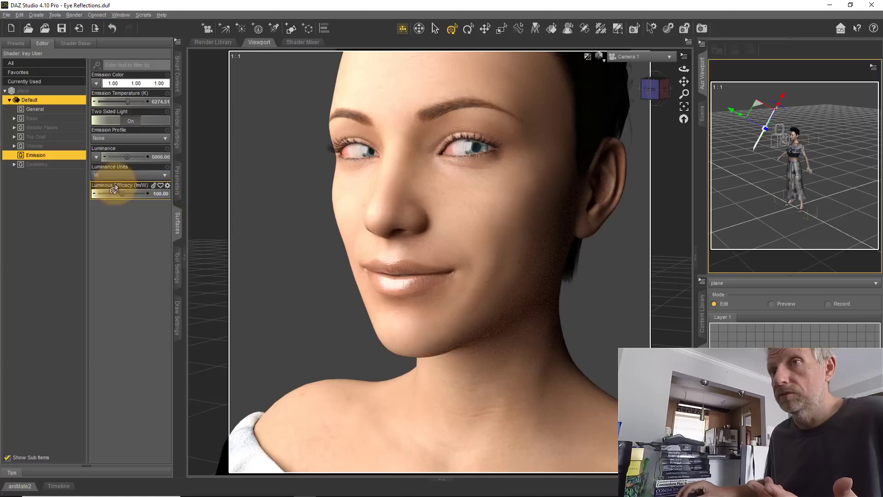
pyautogui.write('80')
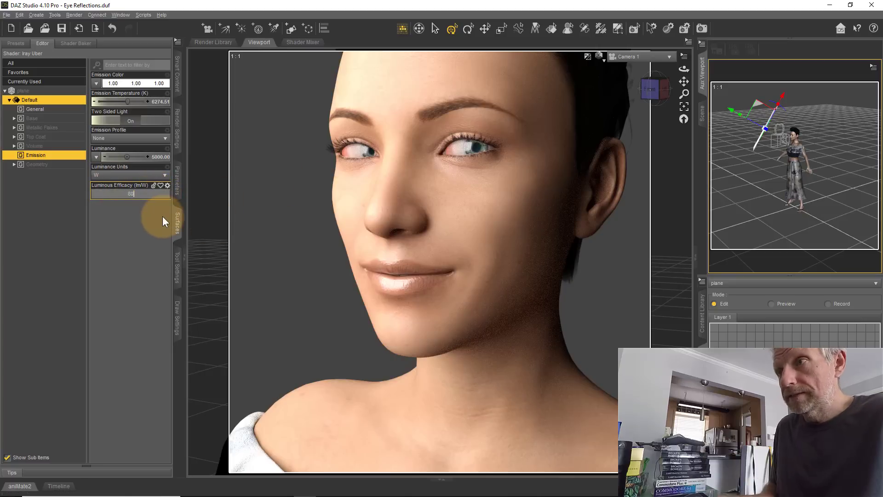
pyautogui.press('Return')
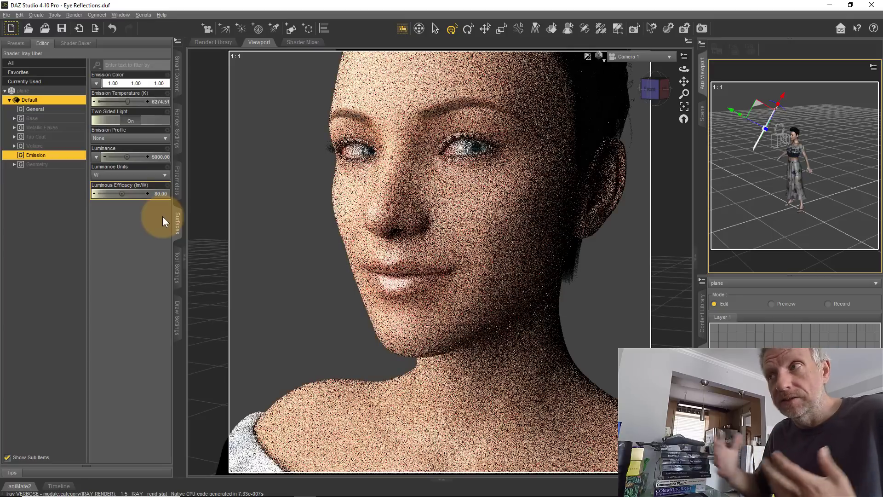